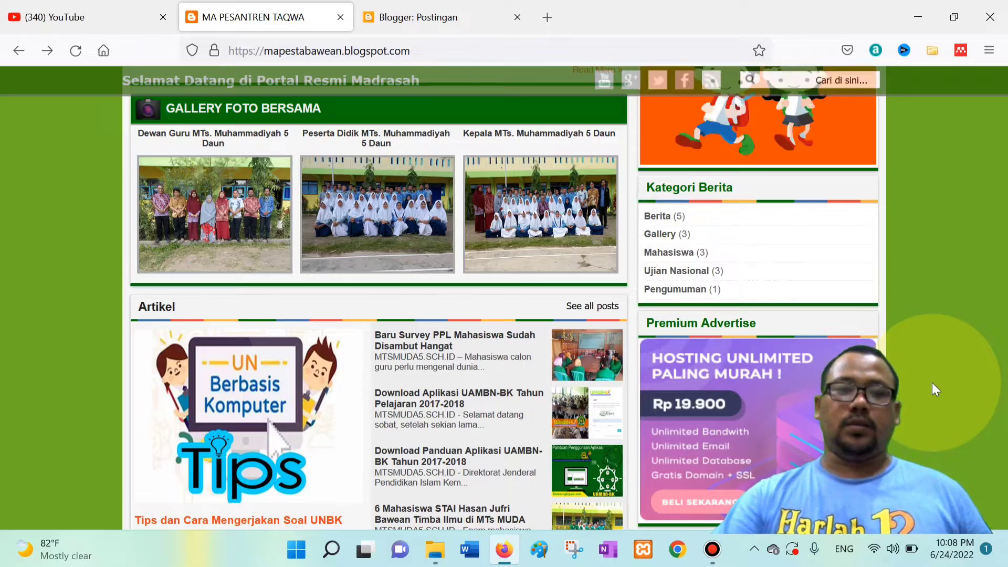
Examine the school website's homepage down to its footer columns Tentang Kami, Arsip Berita, Kategori and Link Terkait.
scroll(932, 389, down, 10)
scroll(940, 383, up, 10)
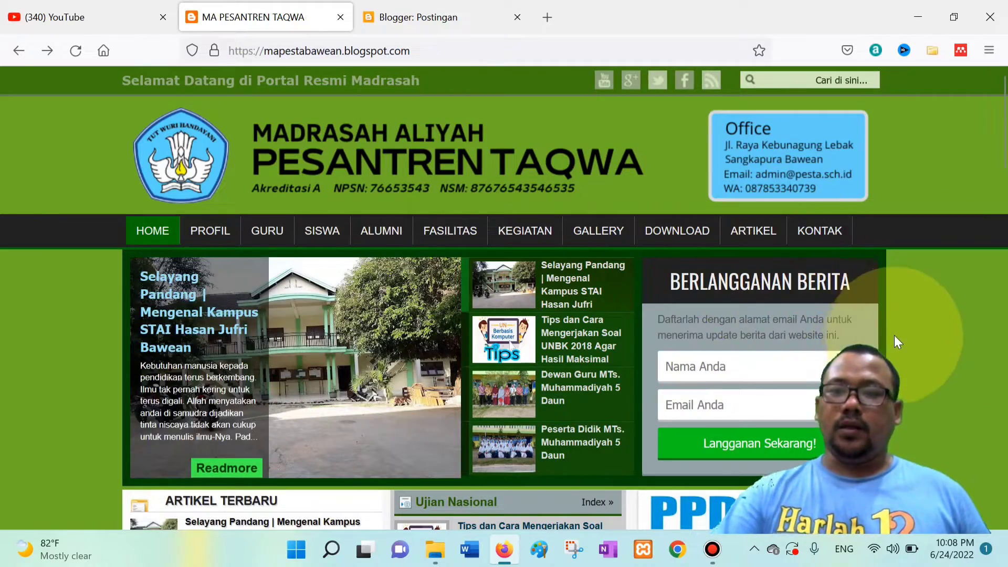
scroll(893, 335, down, 15)
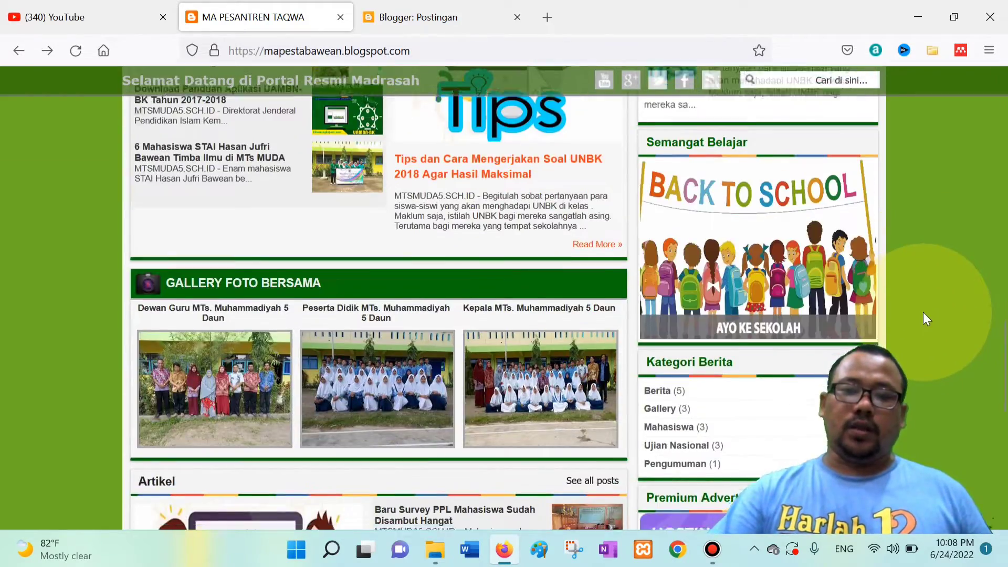
scroll(923, 314, down, 8)
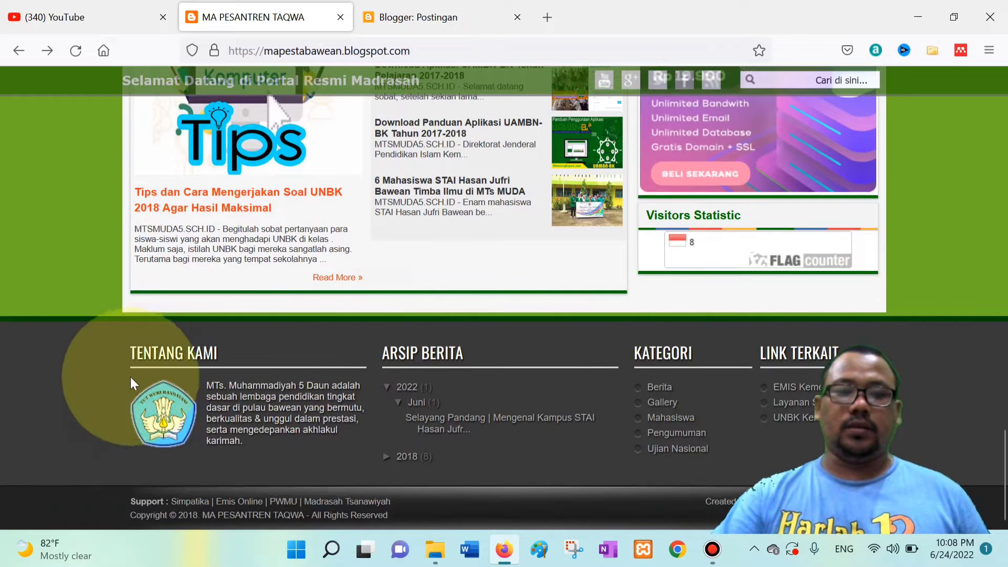
drag(122, 350, 739, 448)
click(755, 447)
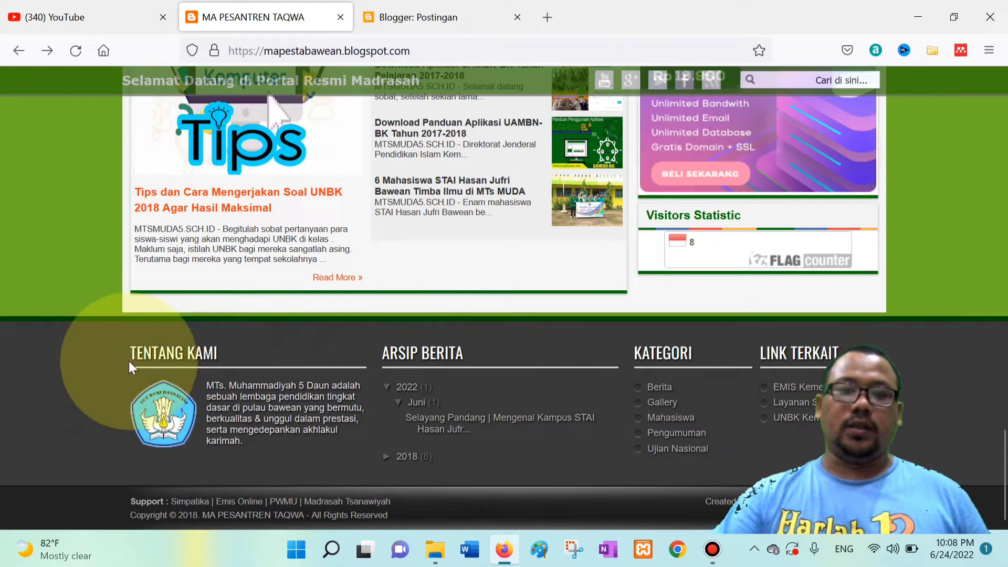
drag(130, 366, 798, 441)
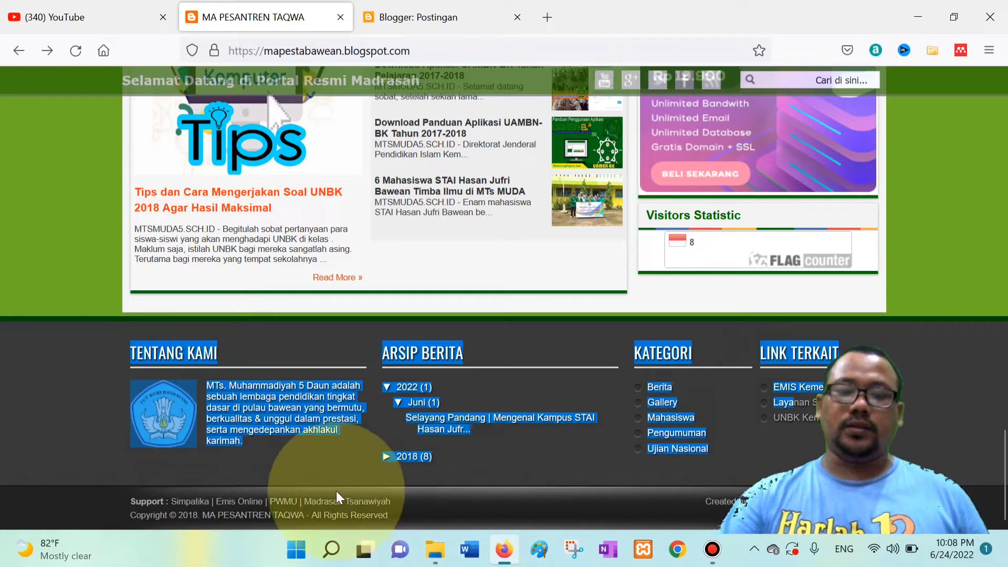
click(508, 449)
scroll(508, 450, up, 10)
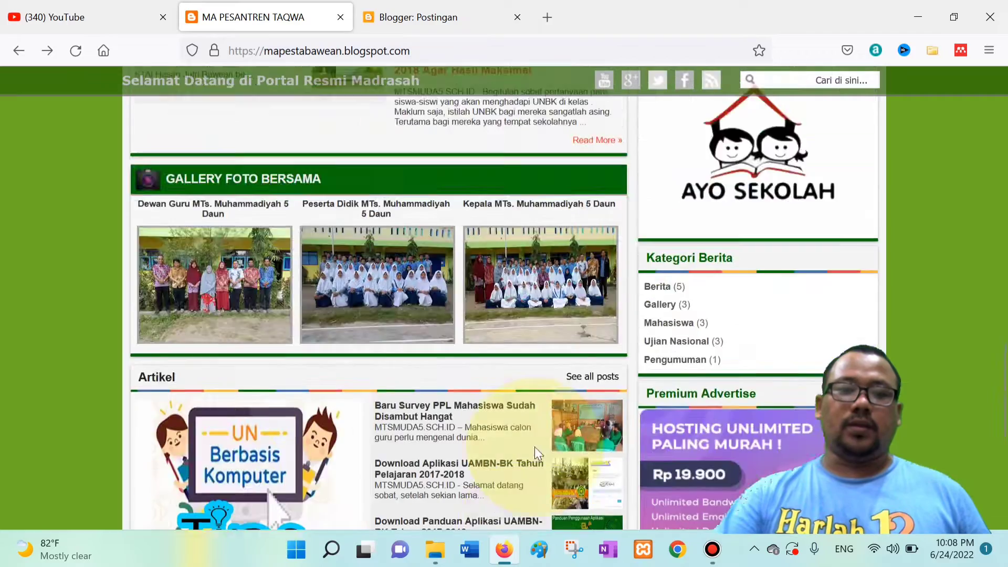
scroll(379, 416, up, 10)
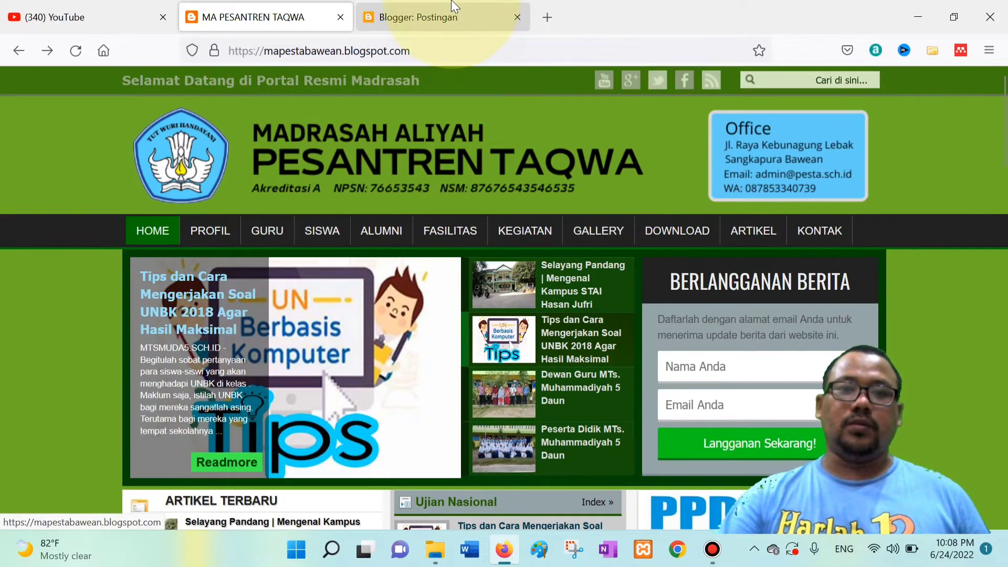
Switch to Blogger and open the blog's layout (Tata Letak) at the footer1 to footer4 gadget areas.
click(454, 6)
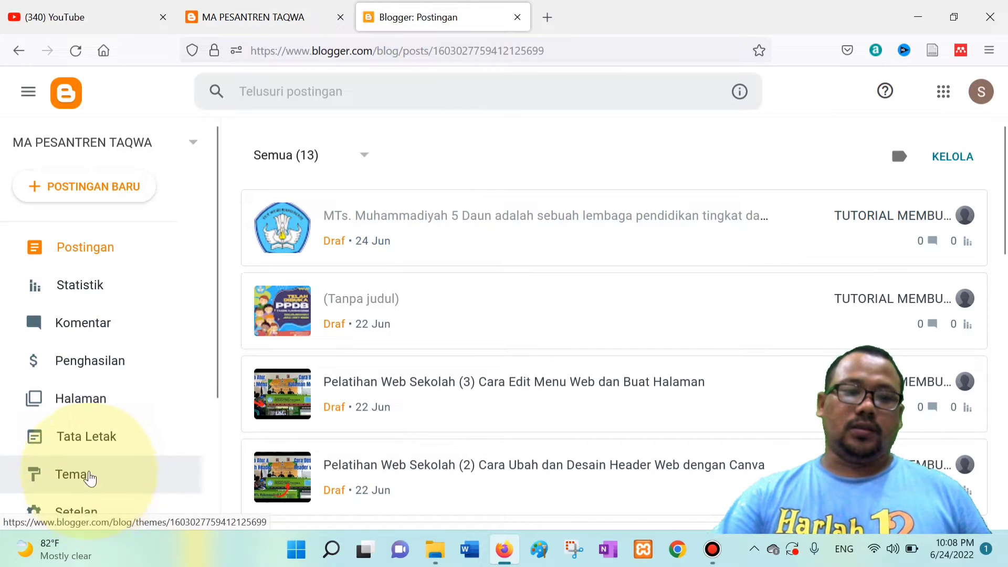
click(96, 444)
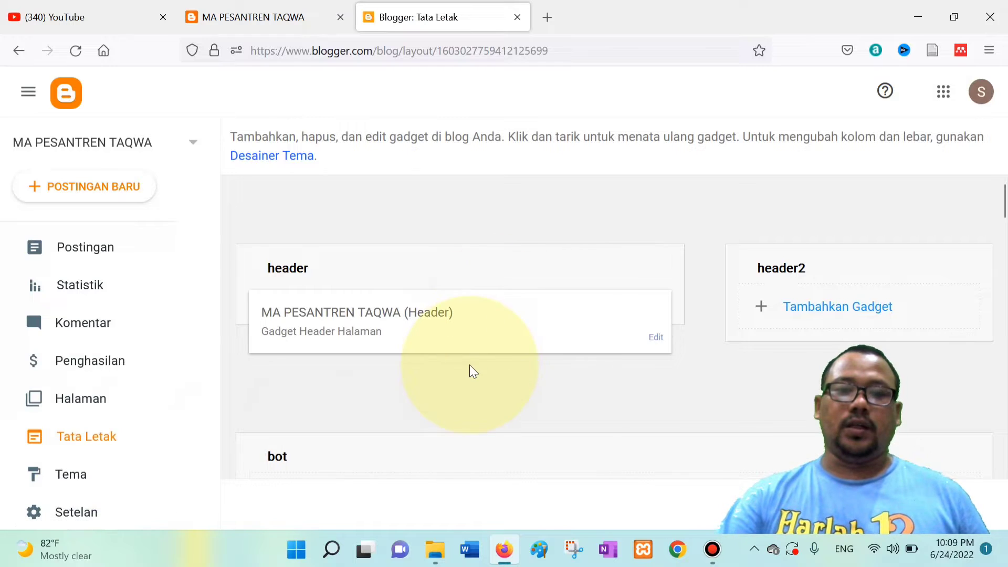
scroll(469, 364, down, 5)
scroll(469, 364, down, 10)
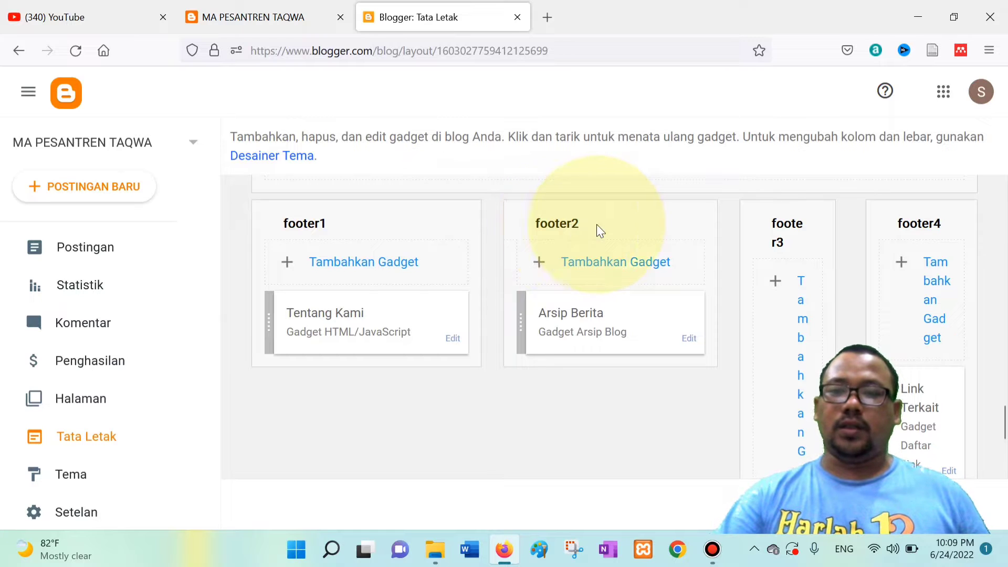
scroll(884, 241, down, 3)
scroll(884, 240, up, 3)
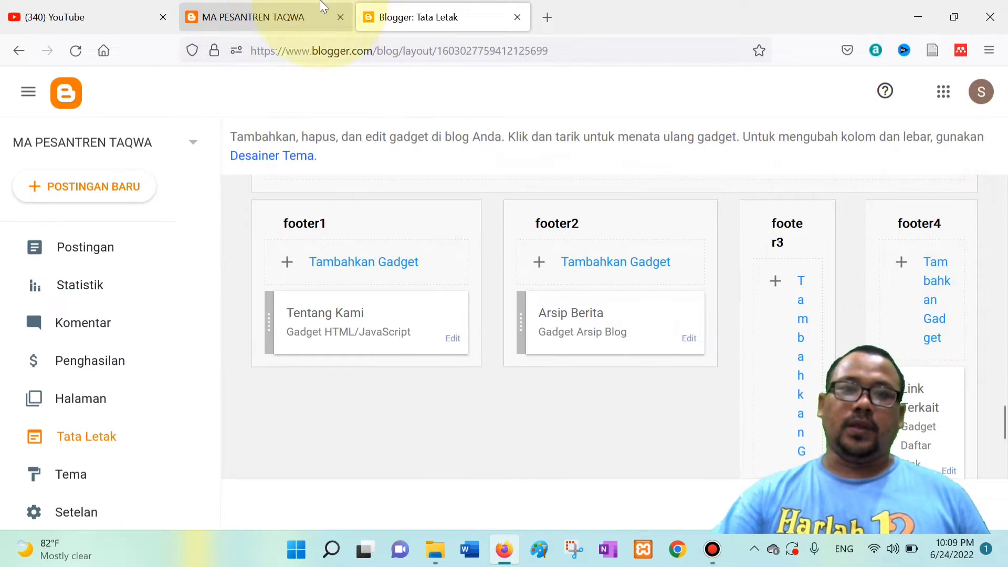
Check the footer columns on the live MA PESANTREN TAQWA site against the layout's footer areas.
click(299, 10)
scroll(340, 359, down, 5)
scroll(341, 359, down, 10)
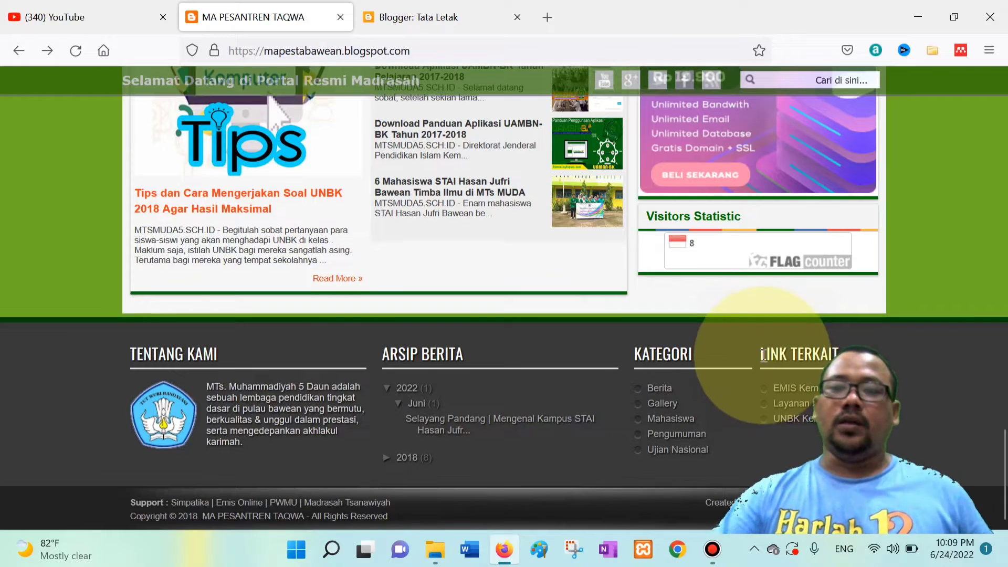
scroll(766, 358, up, 10)
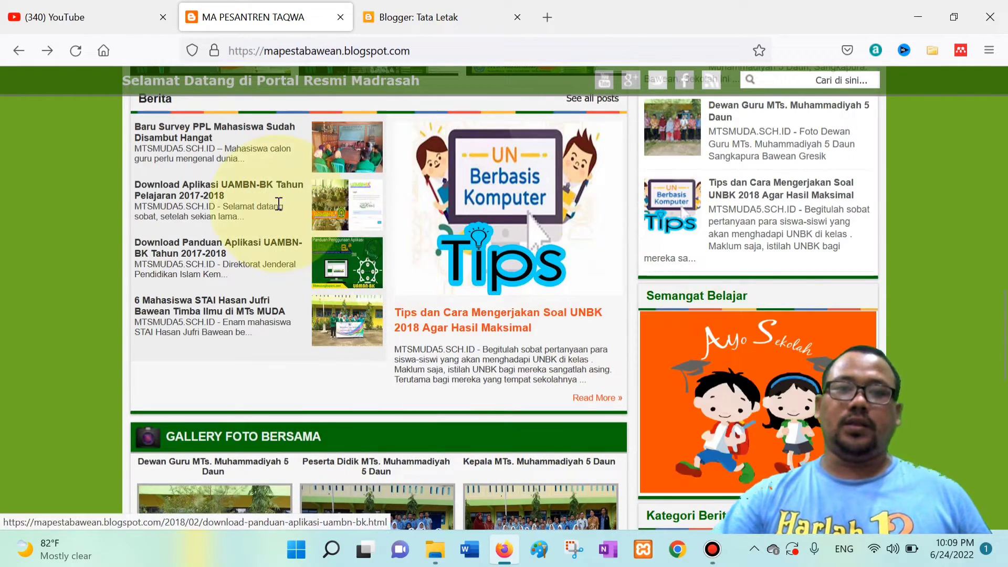
Return to the Blogger layout and delete the Link Terkait link list gadget from the footer4 area.
click(420, 16)
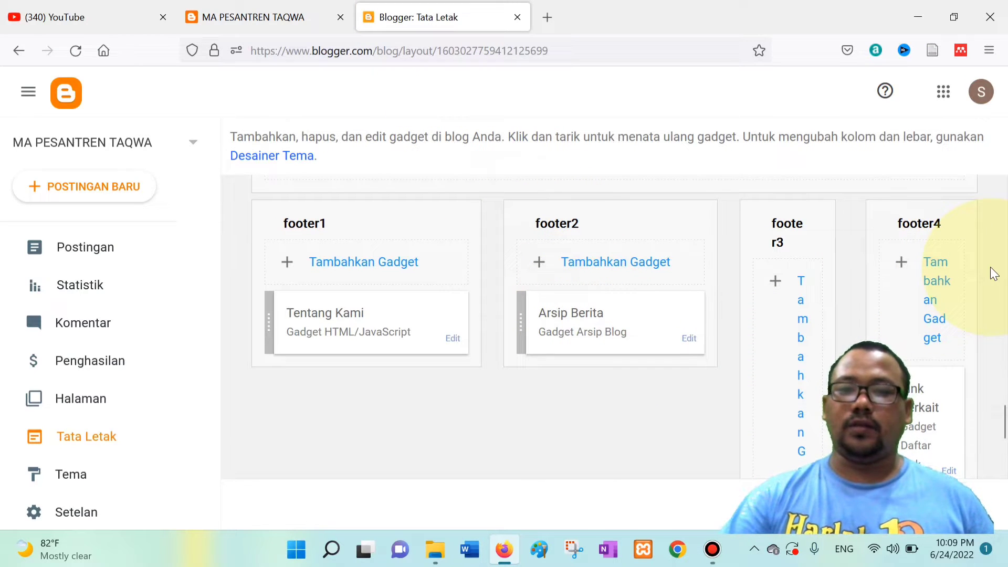
scroll(994, 273, down, 3)
scroll(994, 273, up, 3)
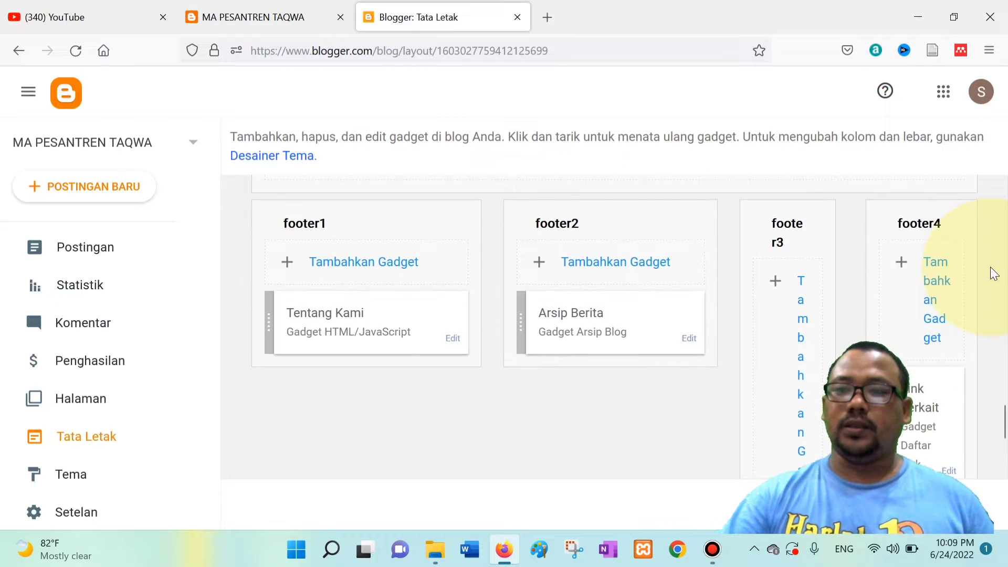
scroll(978, 281, down, 3)
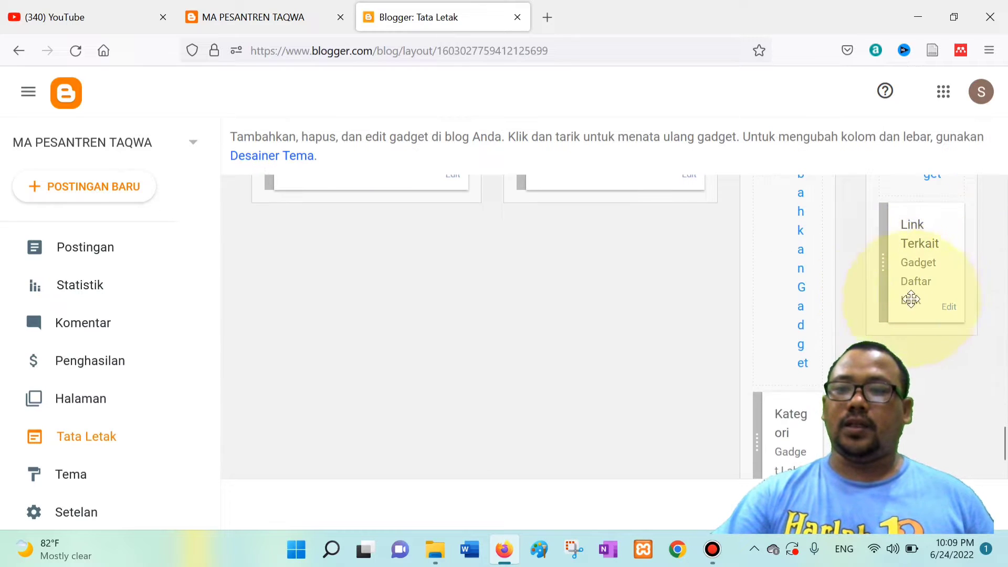
click(950, 309)
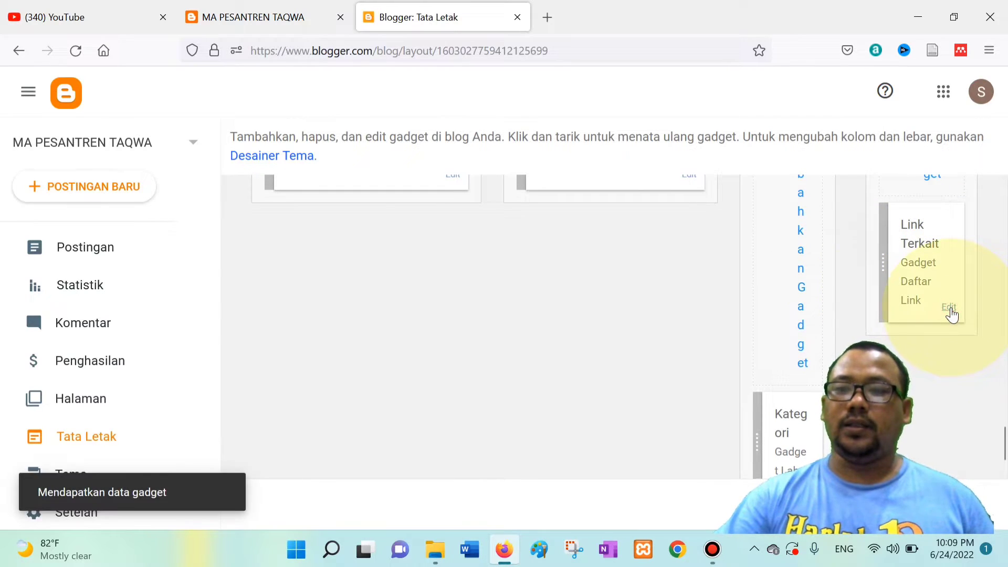
scroll(513, 307, down, 4)
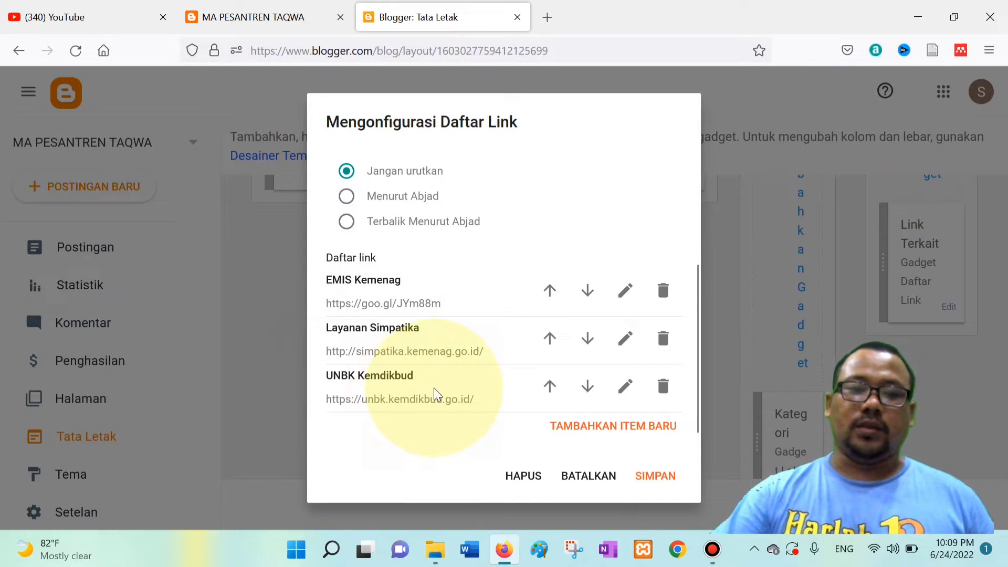
scroll(436, 389, up, 3)
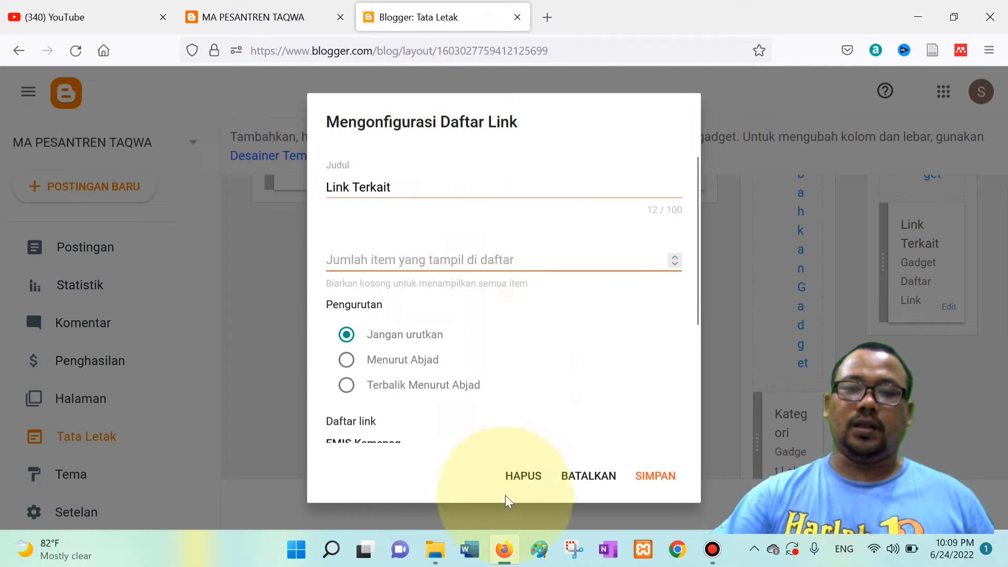
click(529, 474)
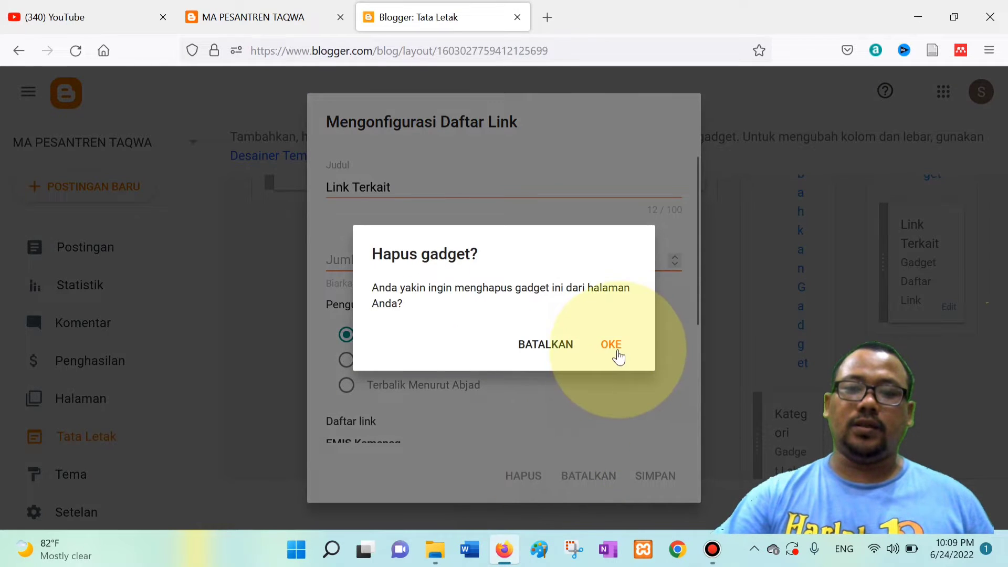
click(614, 346)
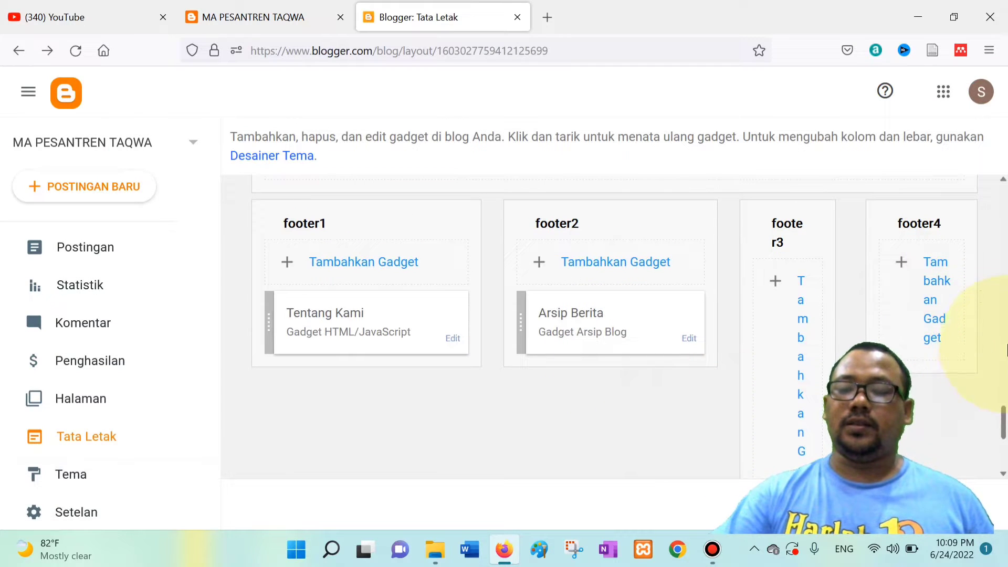
Add a link list gadget (Daftar Link) to the footer4 area and title it Link Terkait.
click(935, 291)
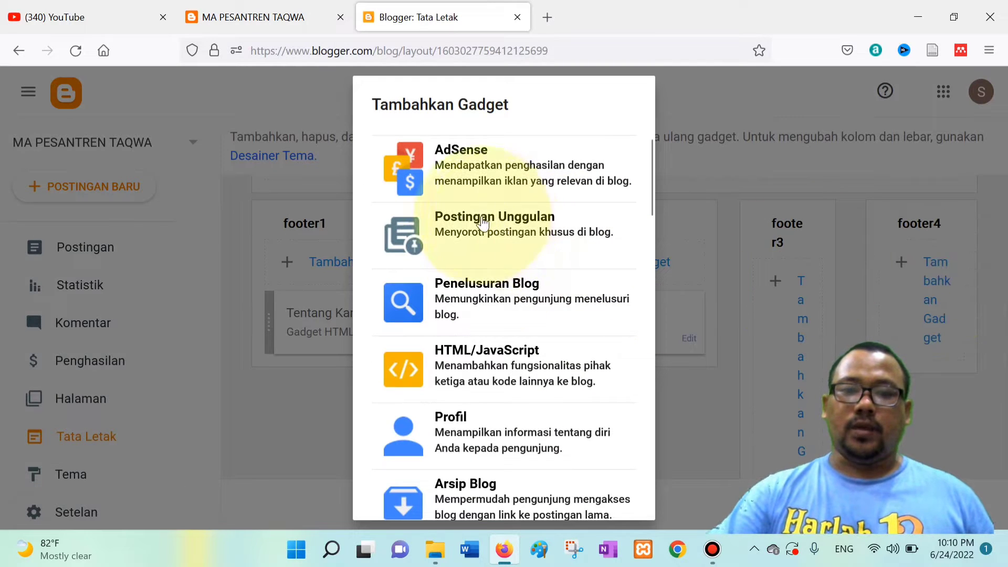
scroll(569, 415, down, 4)
scroll(569, 417, down, 7)
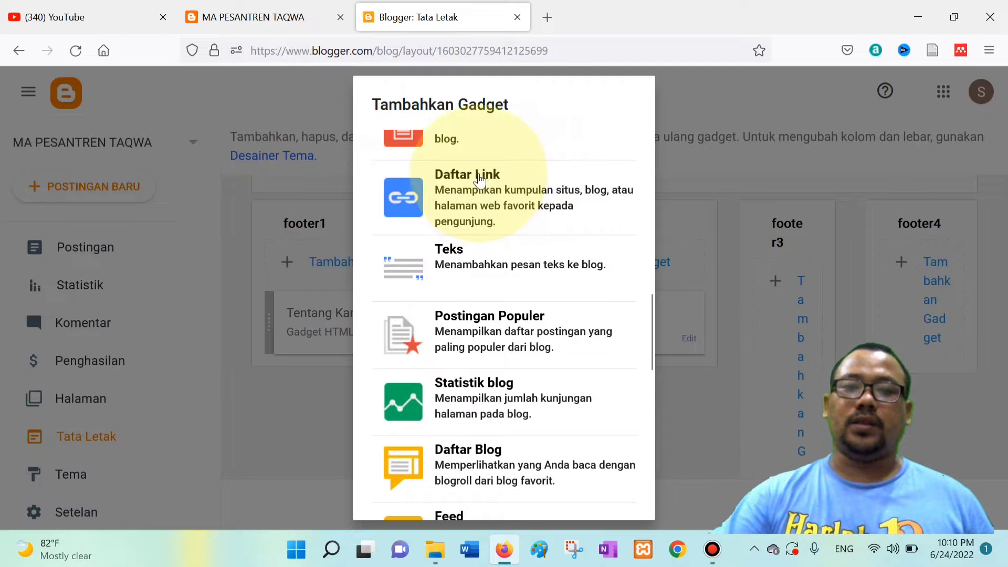
click(479, 179)
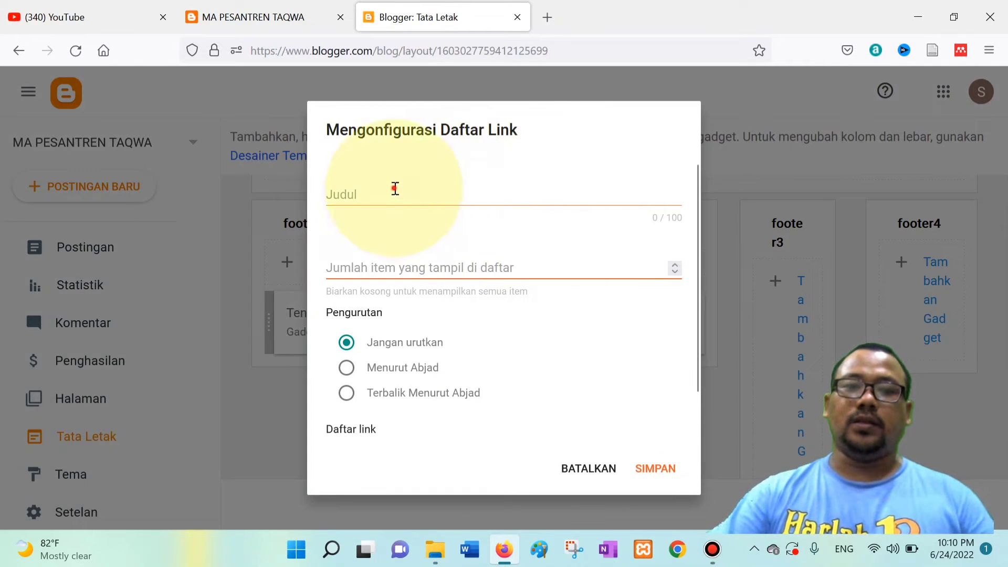
text(L)
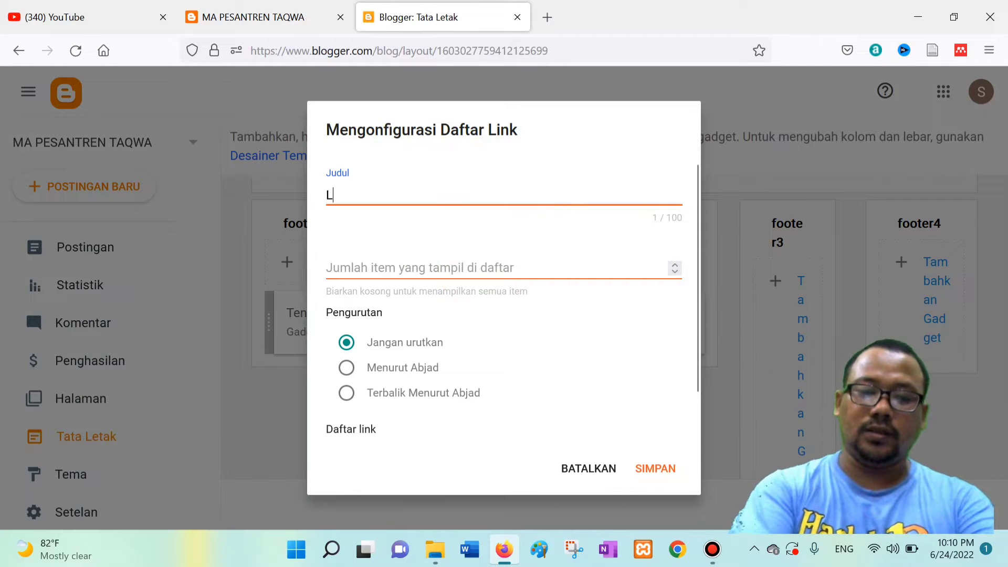
text(ink Terkait)
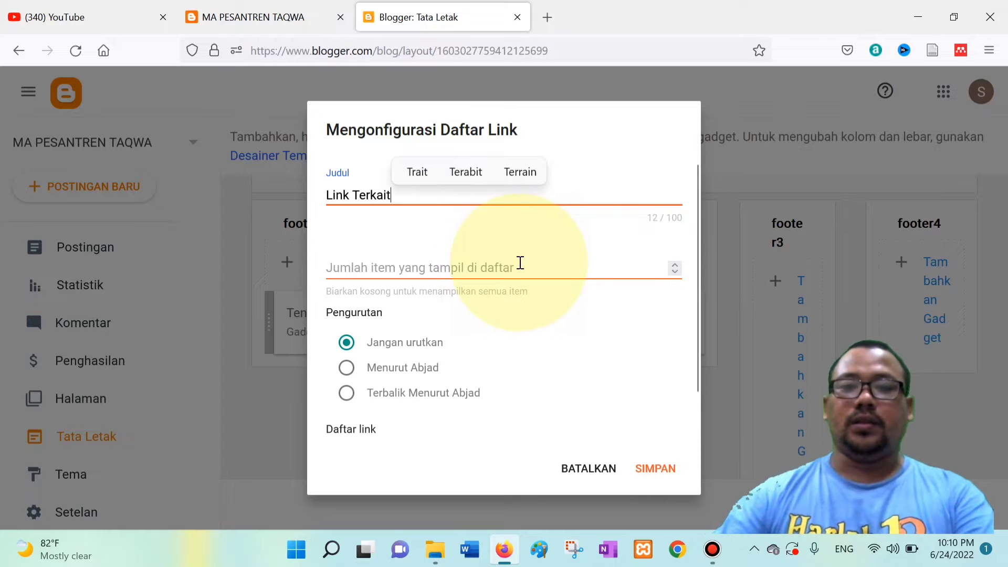
Search the web for "kemenag gresik" in a new tab and copy the address of the Kementerian Agama Kabupaten Gresik website.
click(548, 19)
click(489, 45)
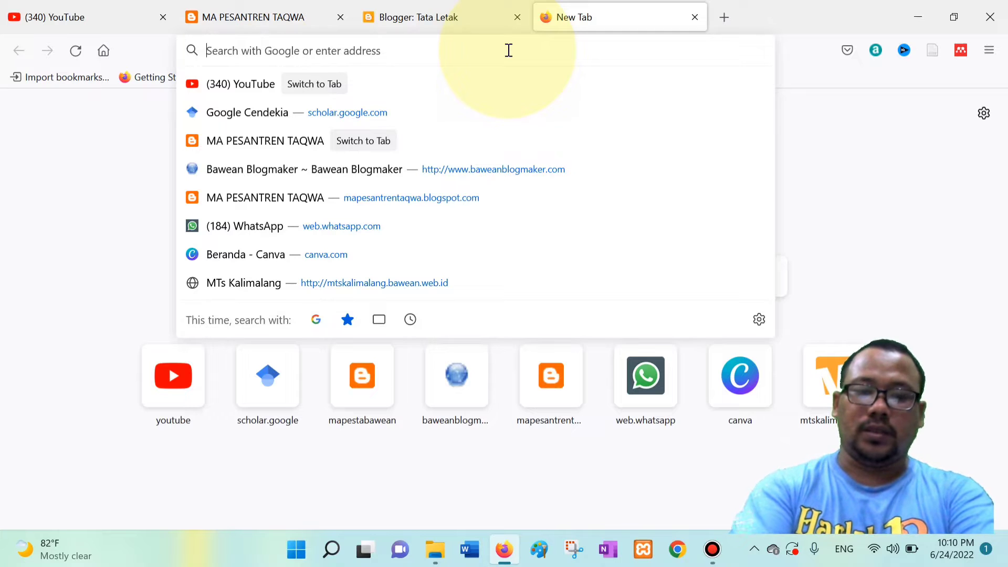
text(keme)
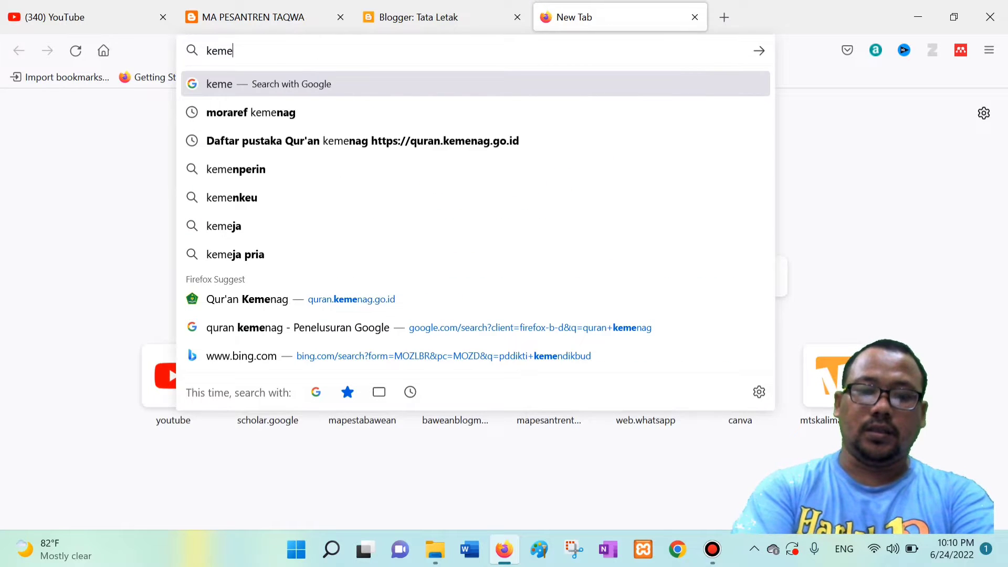
text(nag g)
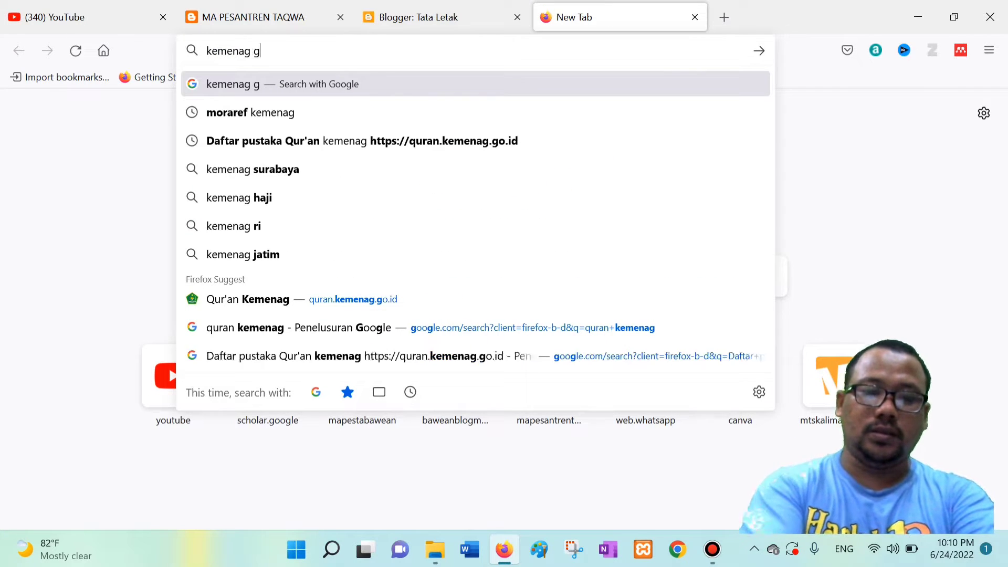
text(resik)
key(Return)
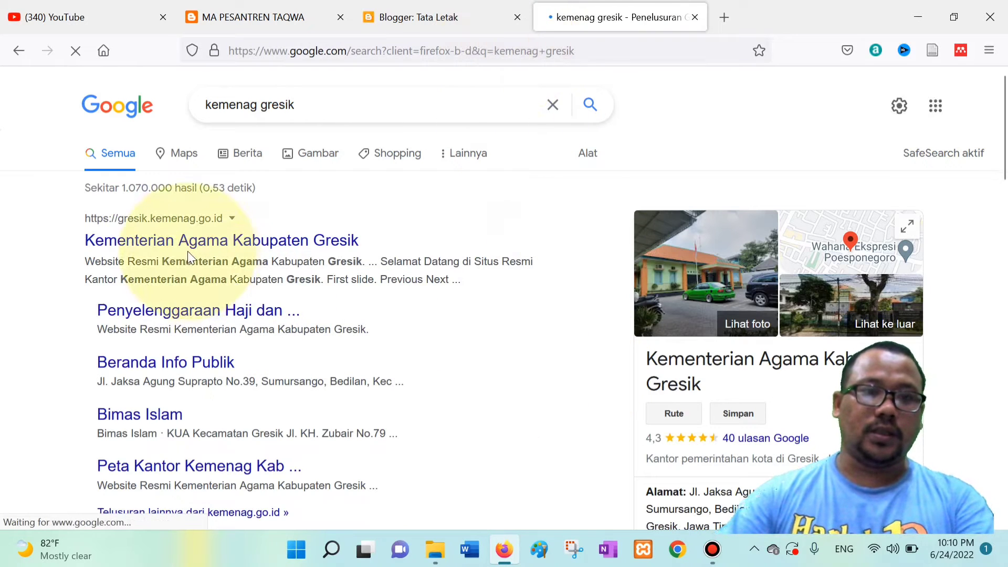
click(182, 242)
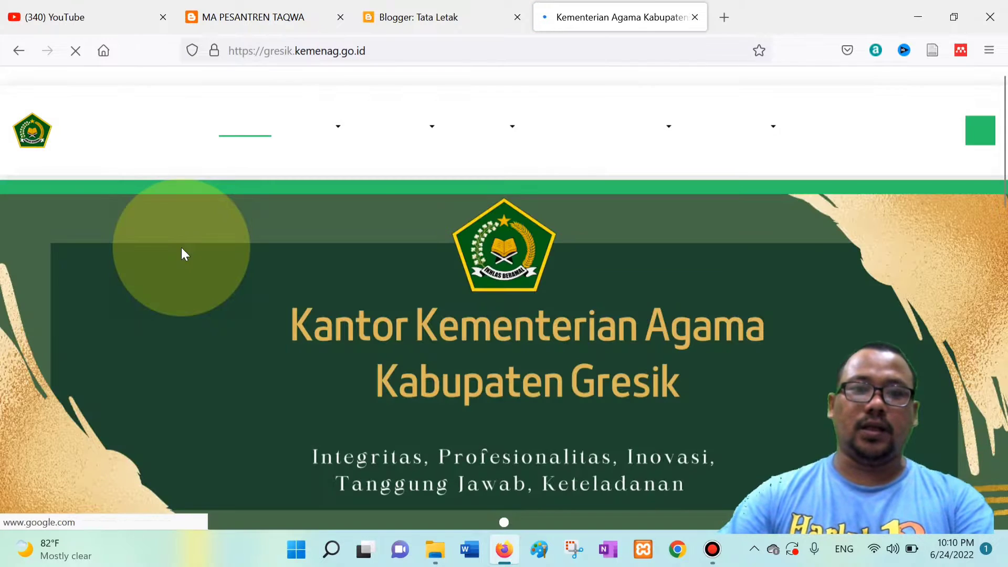
click(398, 57)
key(ctrl+c)
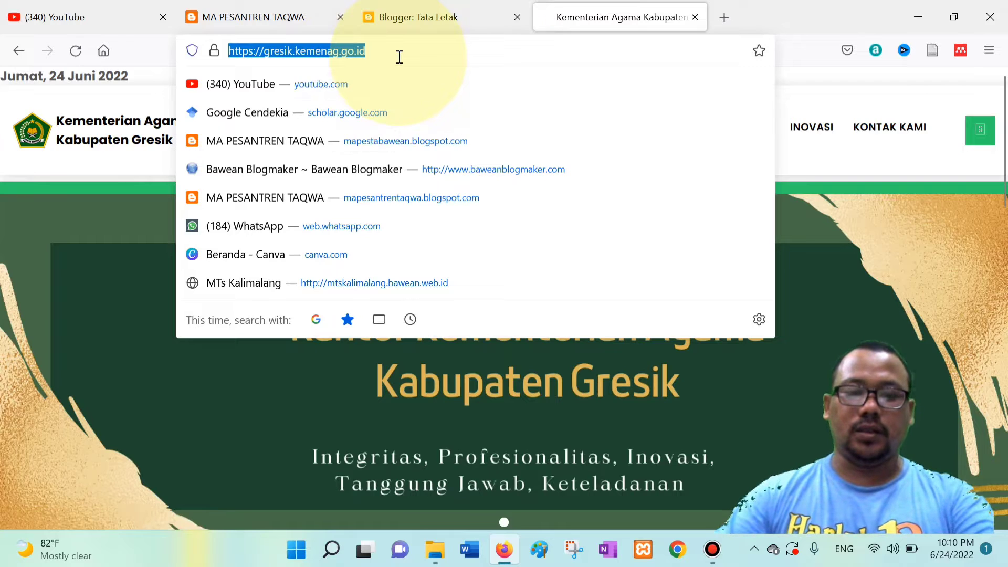
click(385, 18)
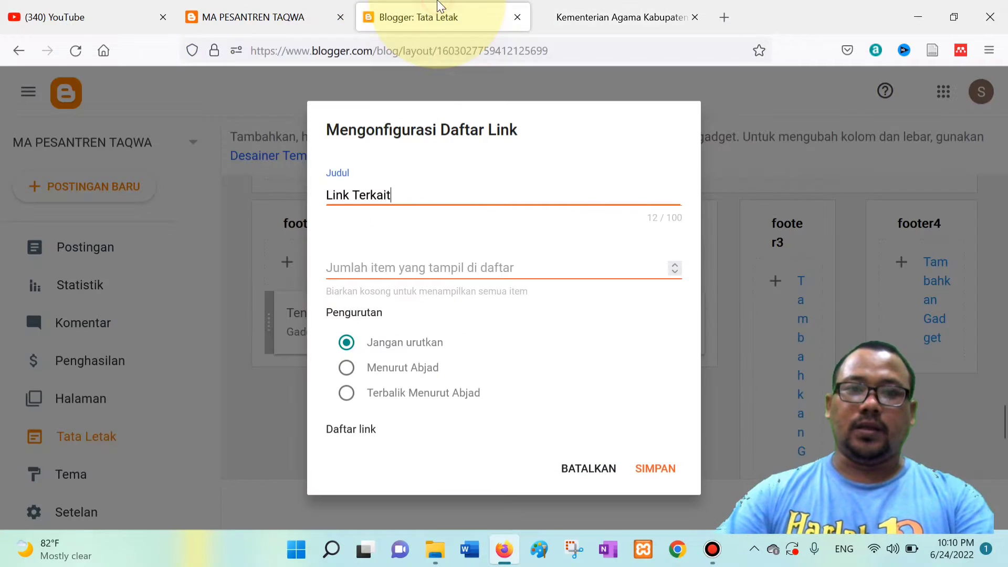
scroll(465, 392, down, 1)
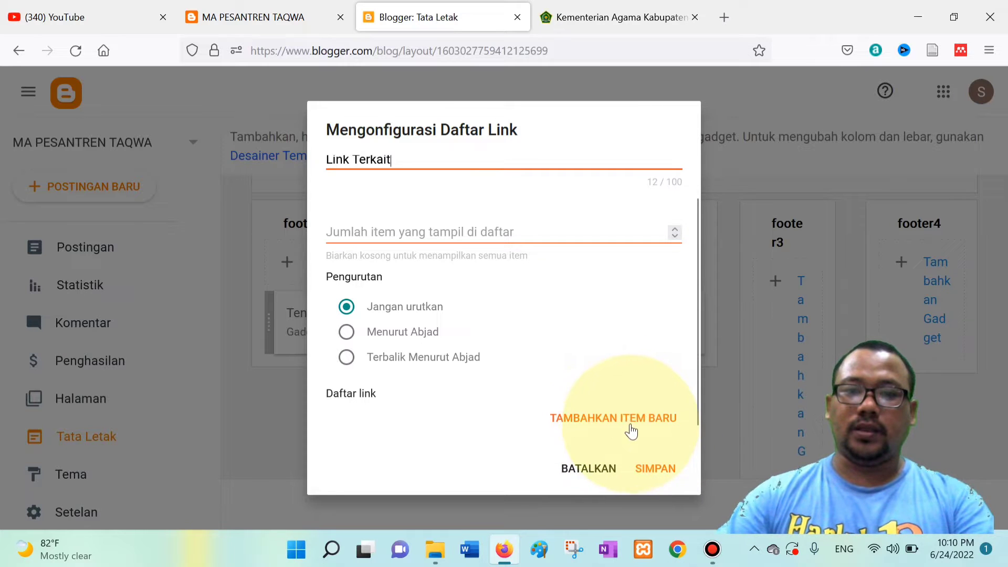
click(635, 424)
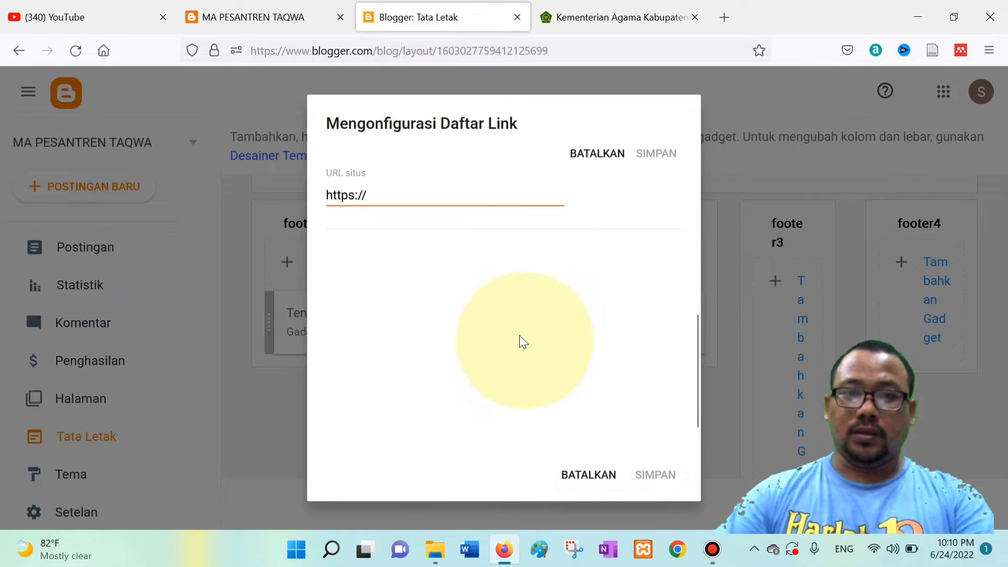
drag(407, 194, 235, 202)
scroll(436, 282, up, 2)
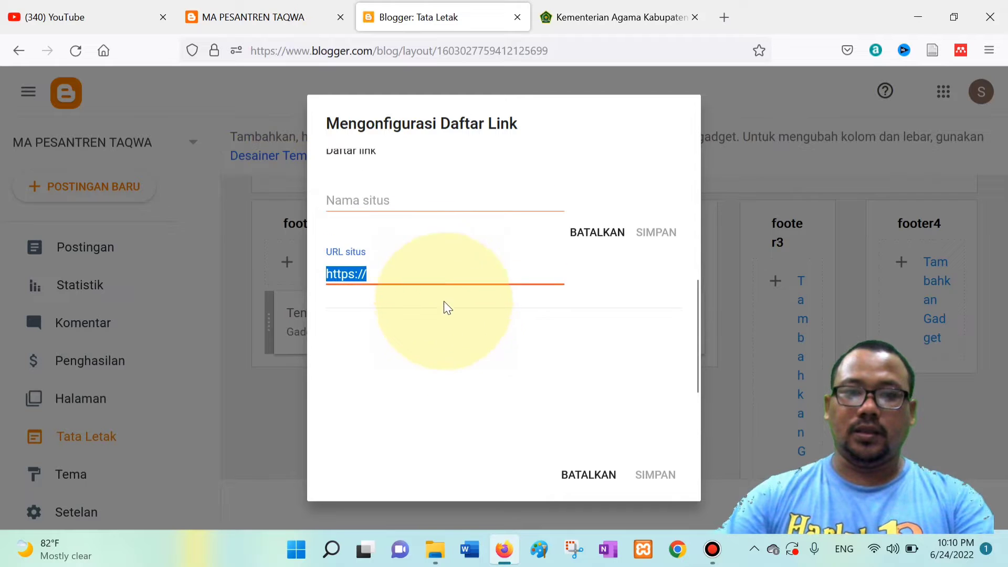
key(ctrl+v)
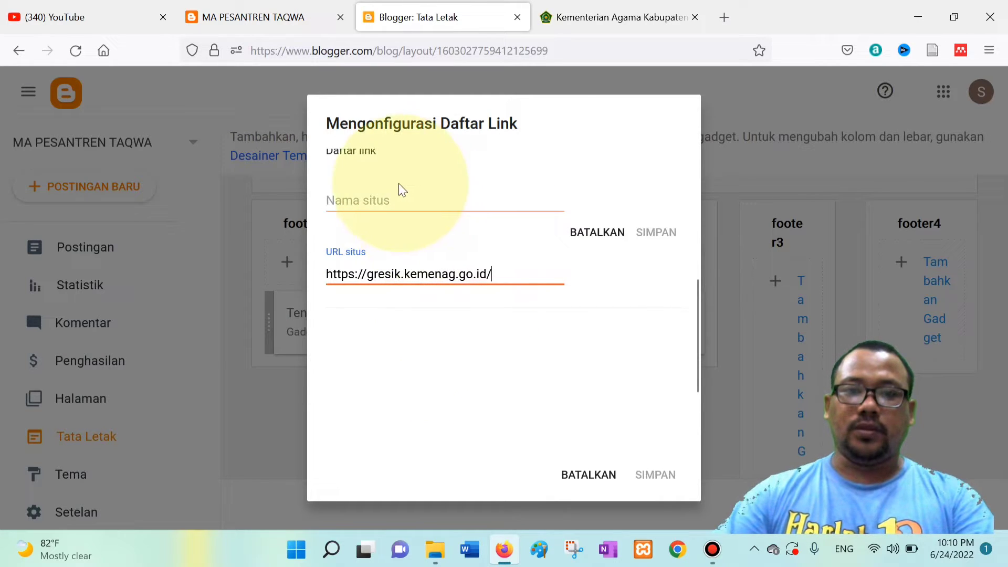
click(380, 197)
text(K)
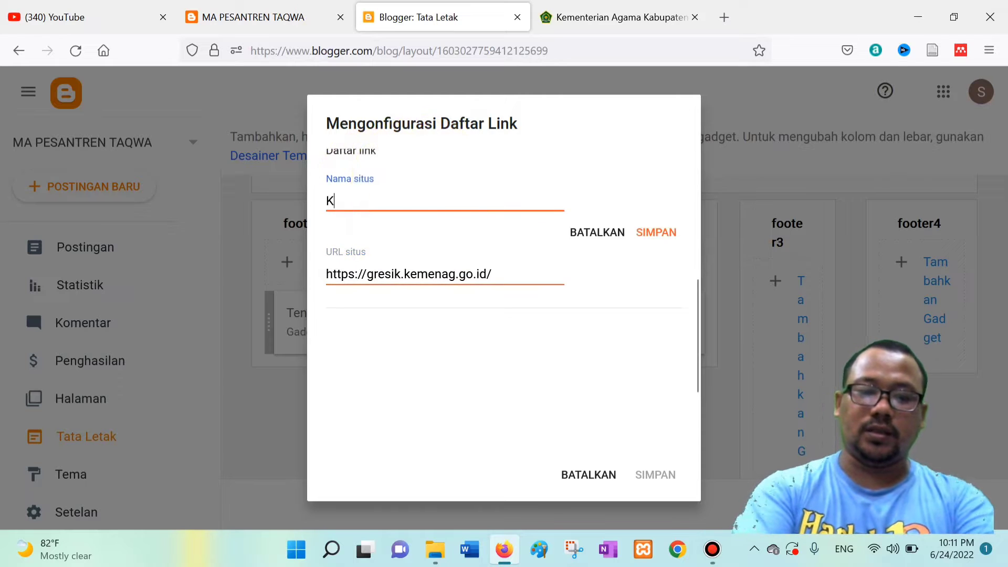
text(emenag Gresik)
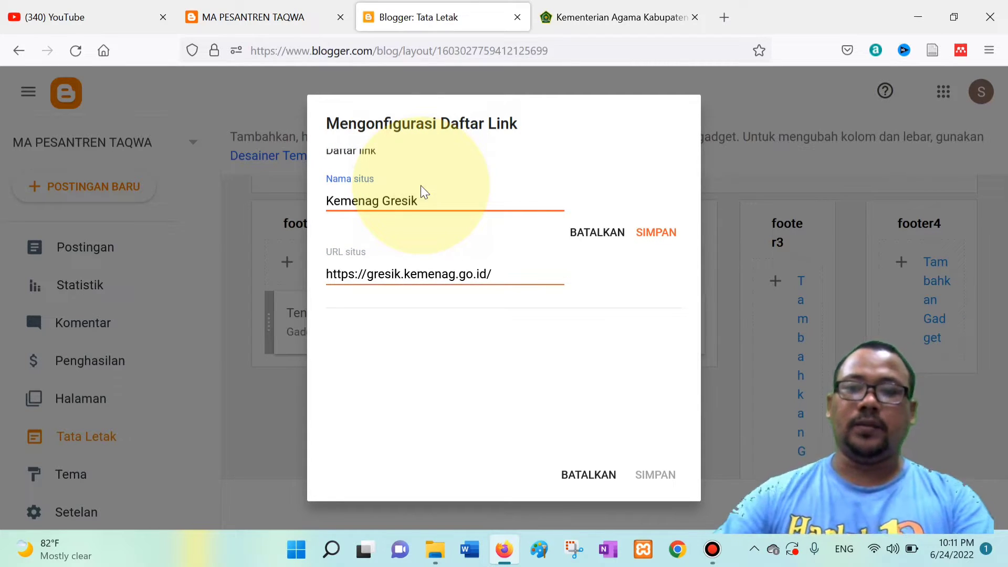
click(658, 234)
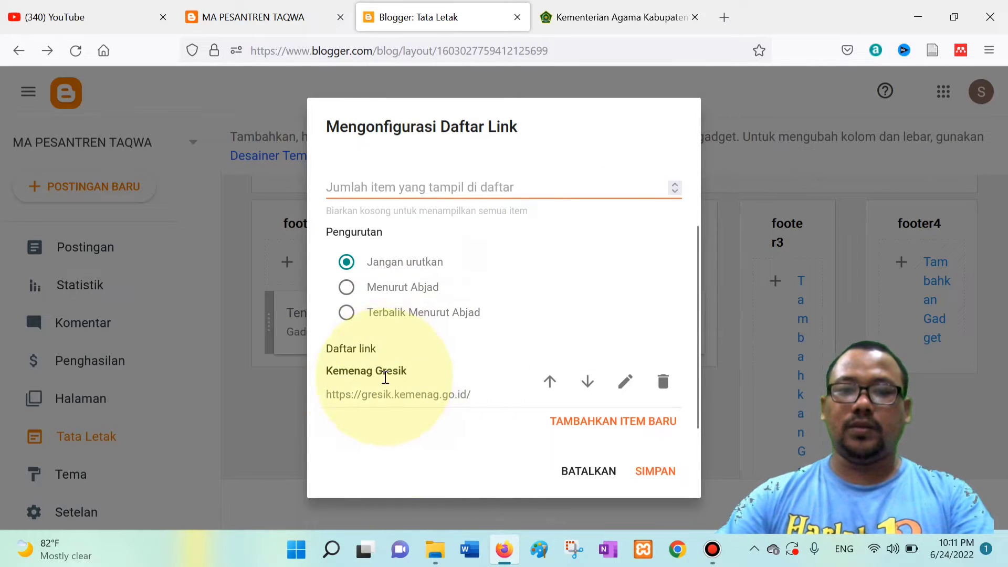
Start another link item and search the web for "kemdikbud gresik" in the Kementerian Agama tab.
click(630, 422)
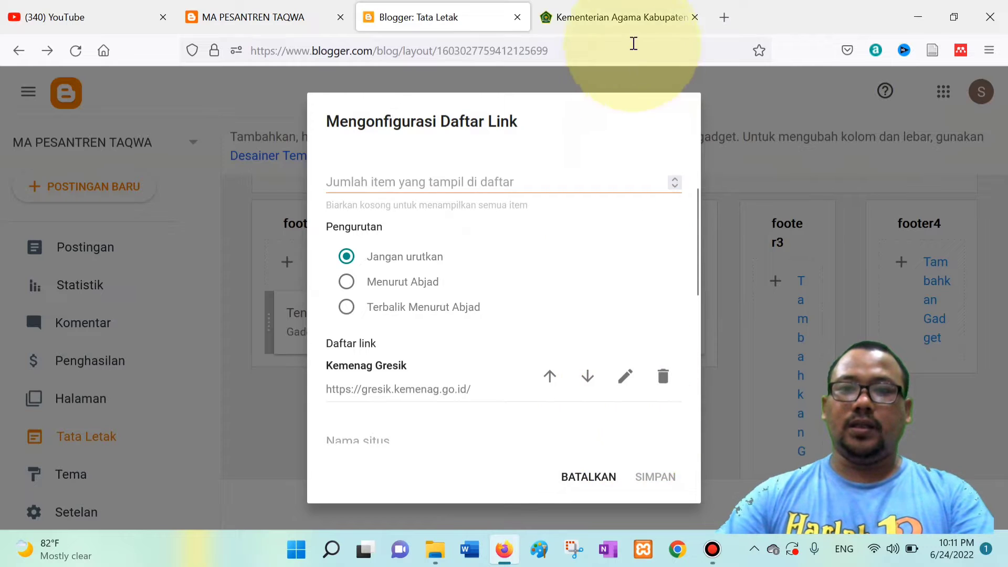
click(624, 18)
click(425, 50)
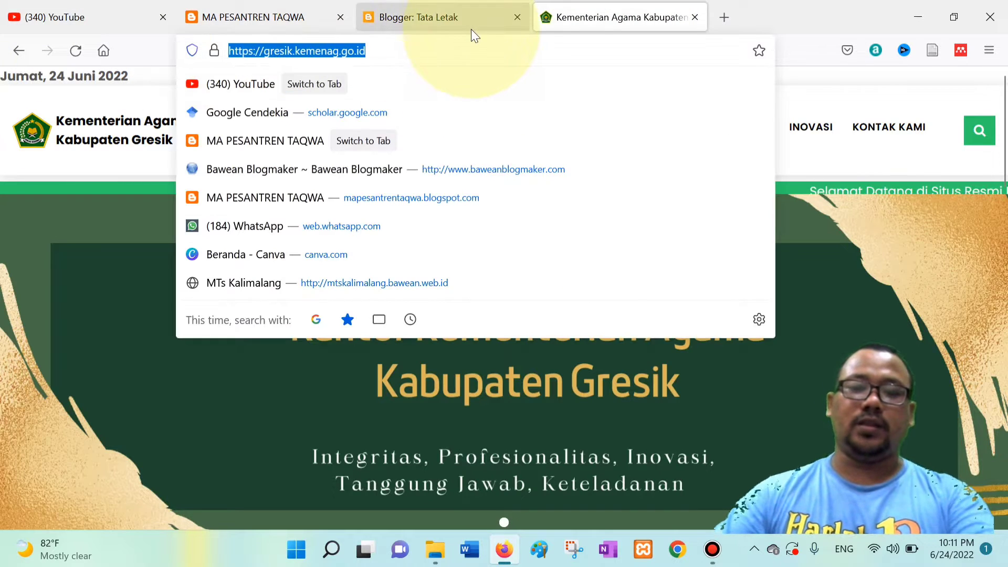
text(kemdikbu)
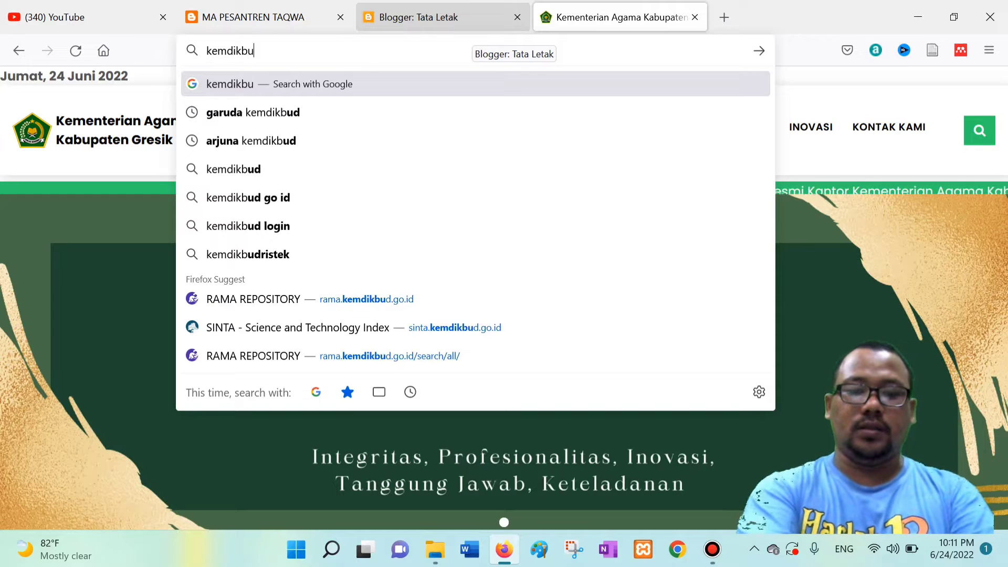
text(d gresik)
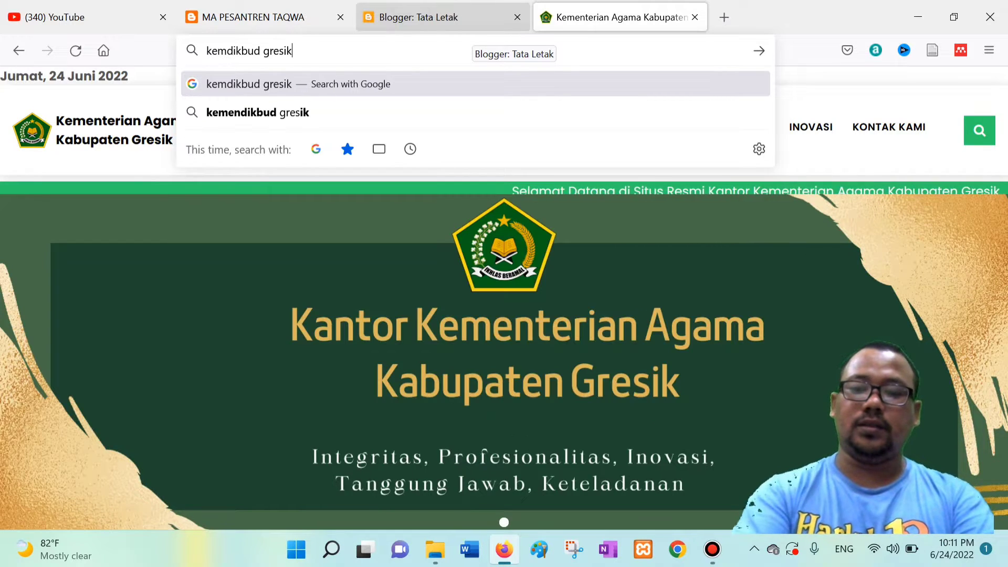
key(Return)
scroll(317, 324, down, 10)
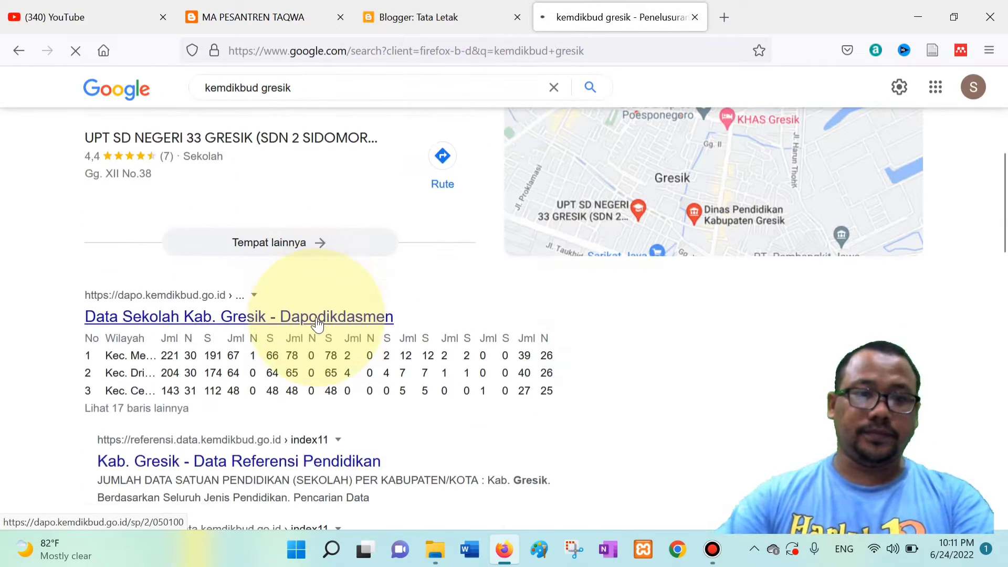
scroll(612, 427, down, 5)
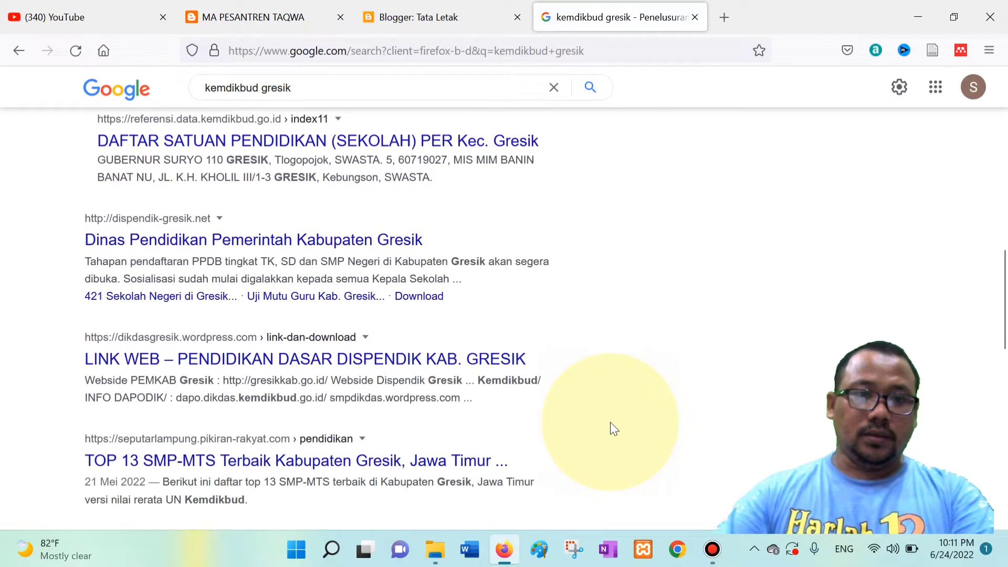
Open the Dinas Pendidikan Pemerintah Kabupaten Gresik website from the search results and copy its address.
click(265, 249)
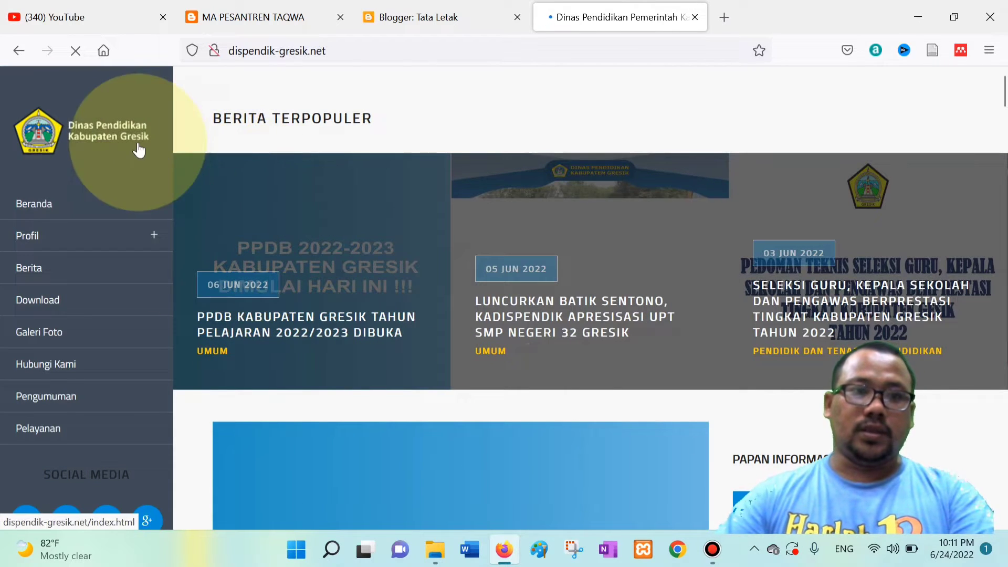
click(366, 49)
key(ctrl+c)
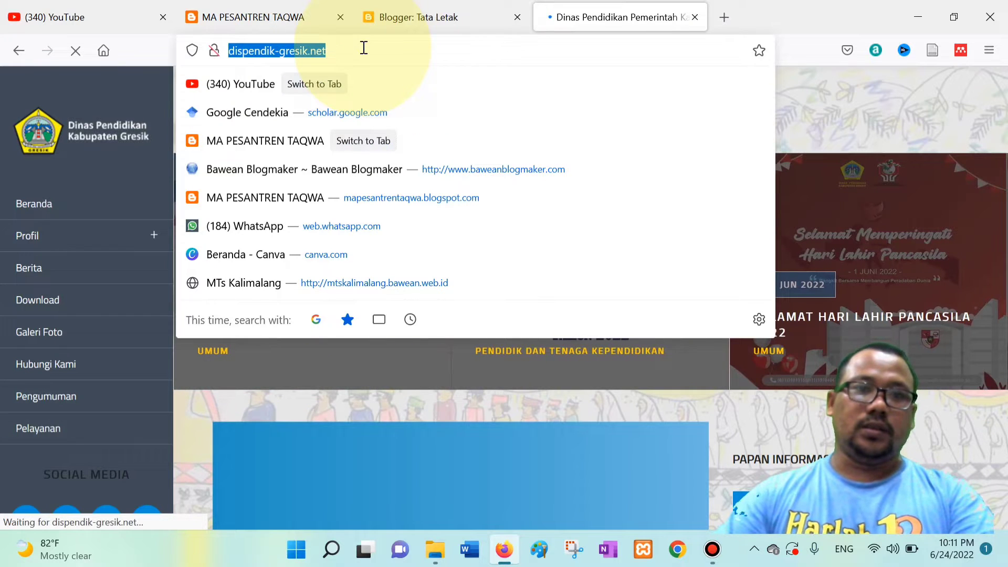
click(415, 15)
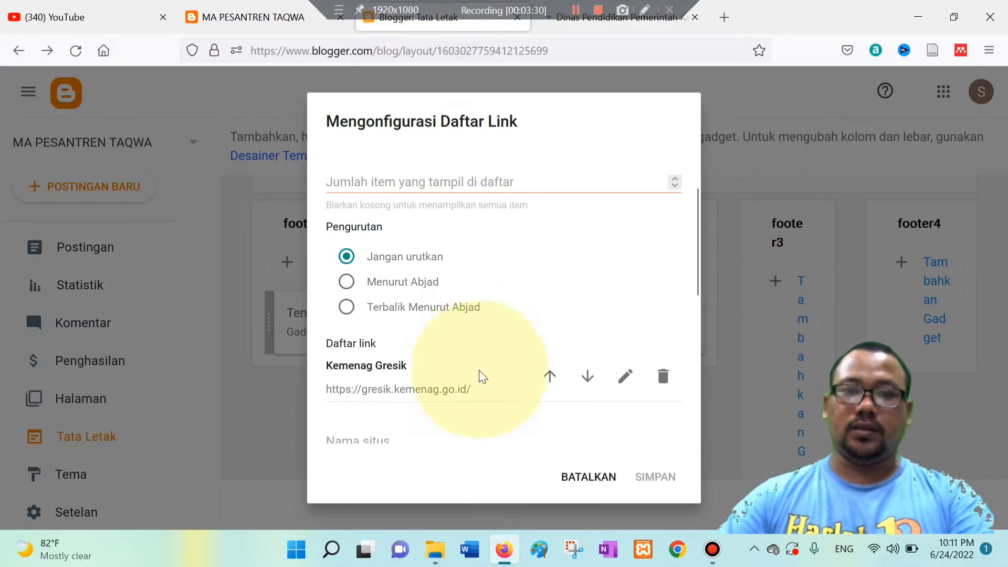
scroll(540, 441, down, 3)
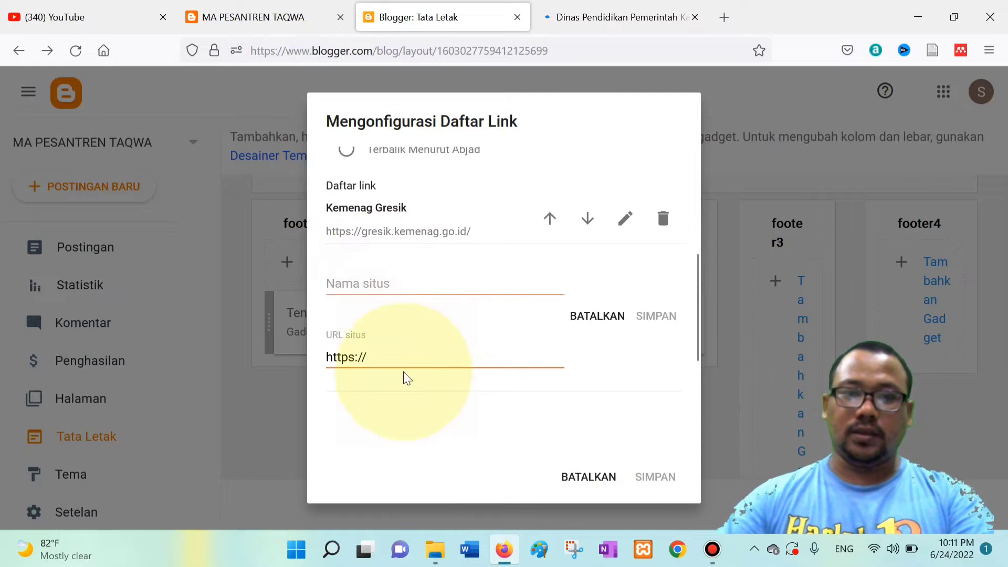
drag(394, 352, 252, 348)
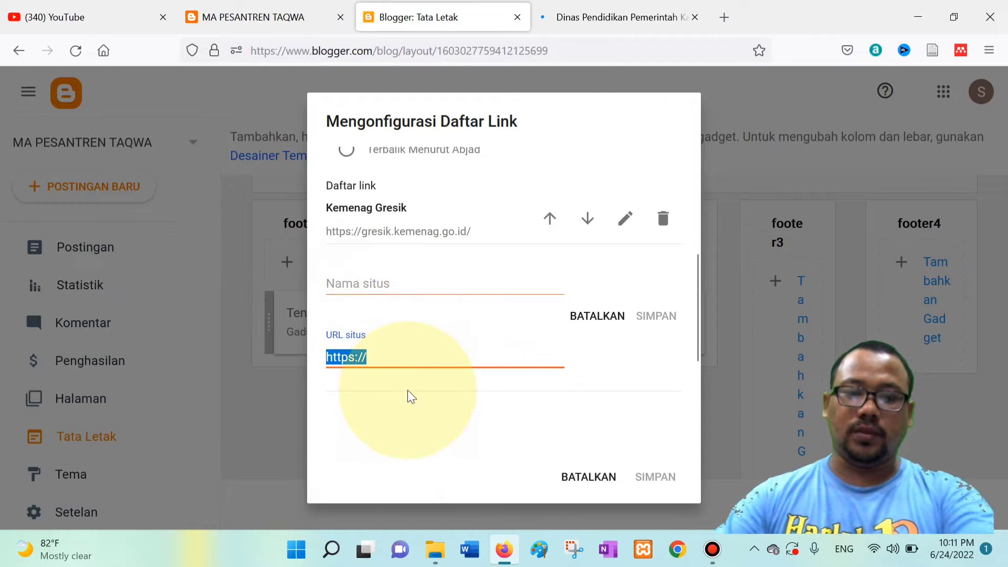
key(ctrl+v)
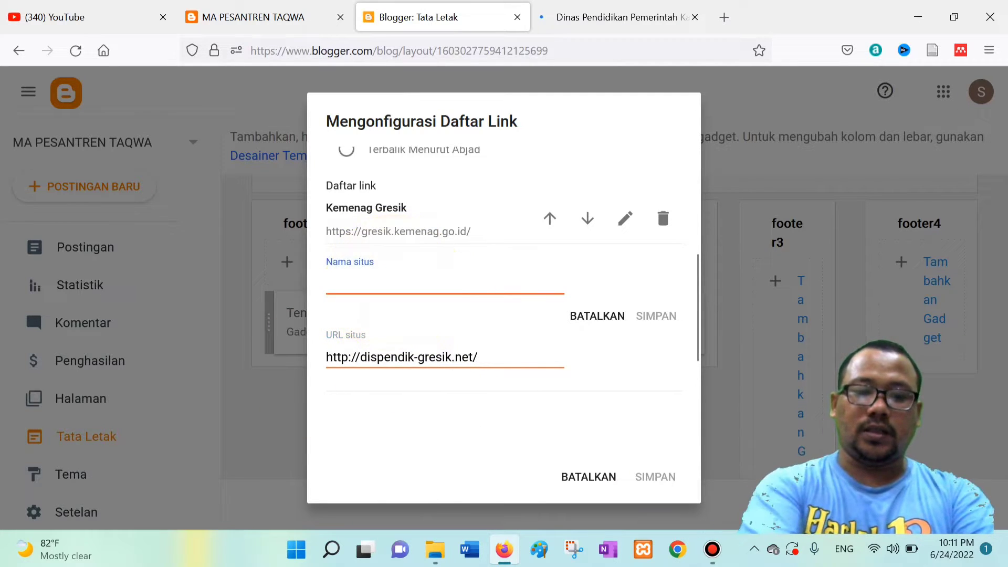
text(Dispendik)
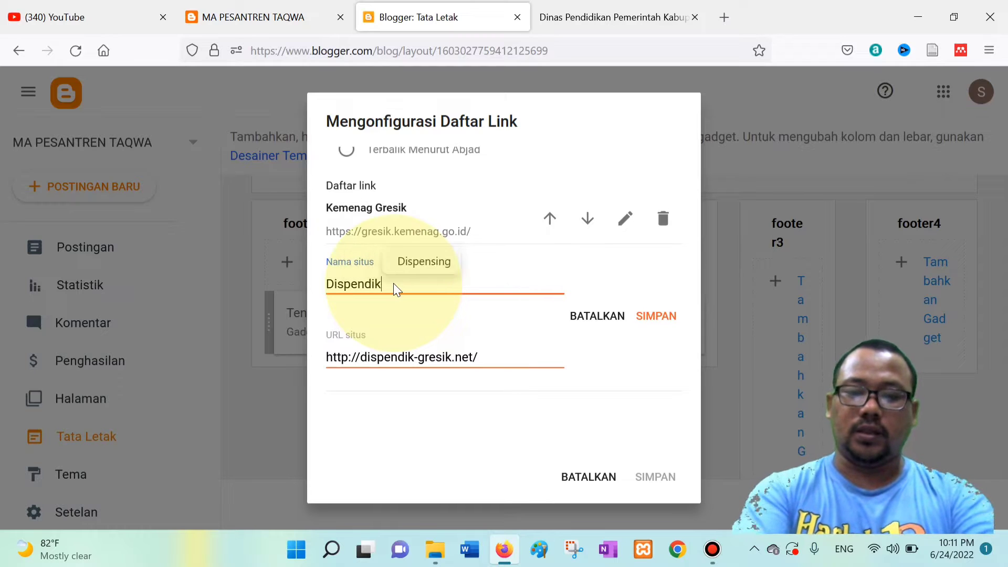
text( Gresik)
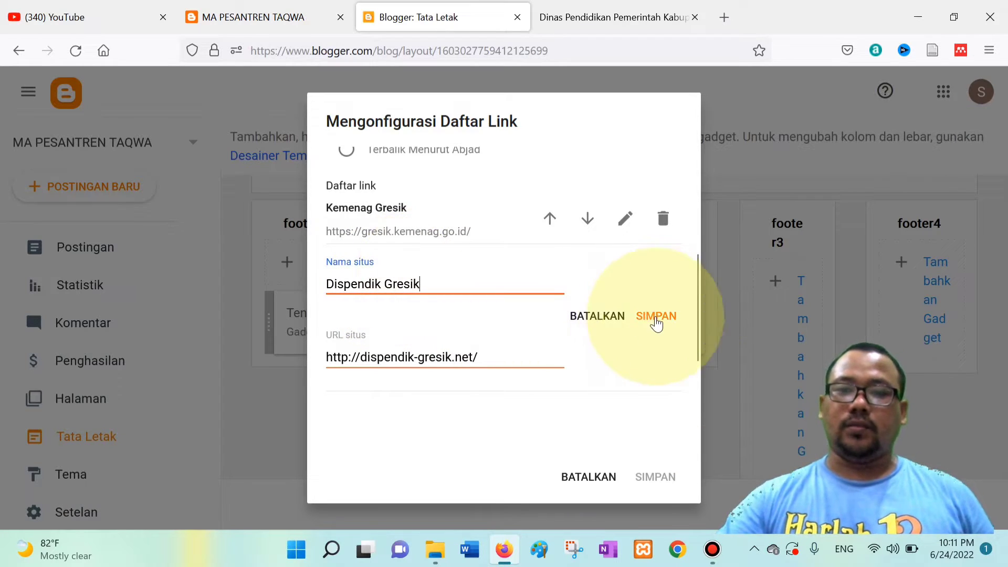
click(657, 316)
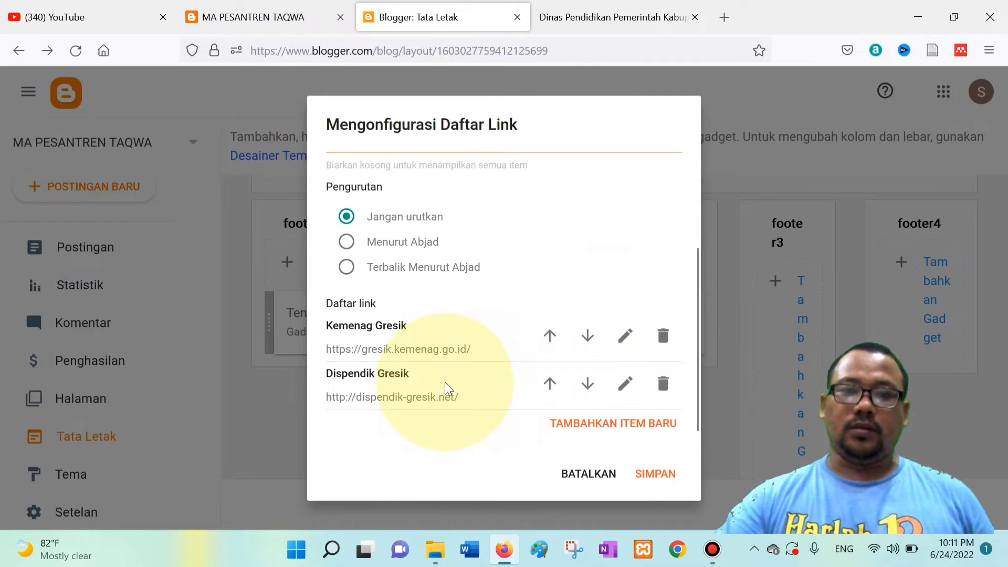
Search the web for "simpatika kemenag" in the Dinas Pendidikan tab and copy the address of the SIMPATIKA Portal madrasah page.
click(609, 17)
click(483, 48)
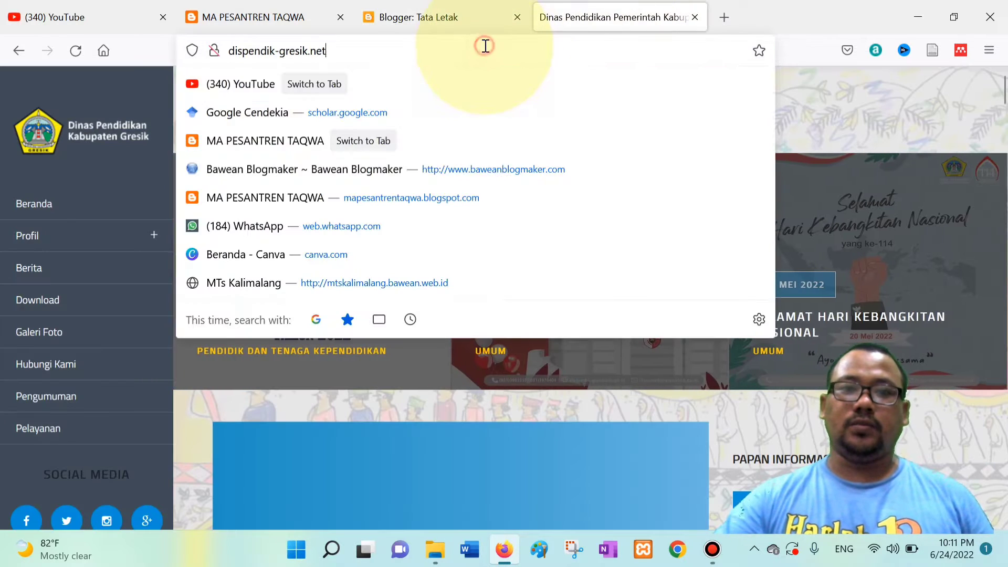
key(ctrl+a)
text(si)
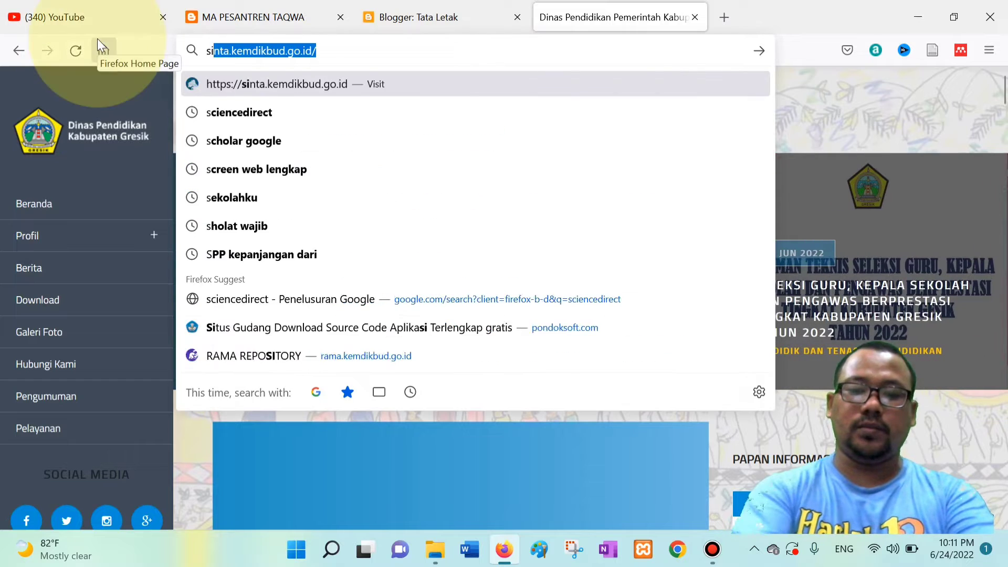
text(mpatika)
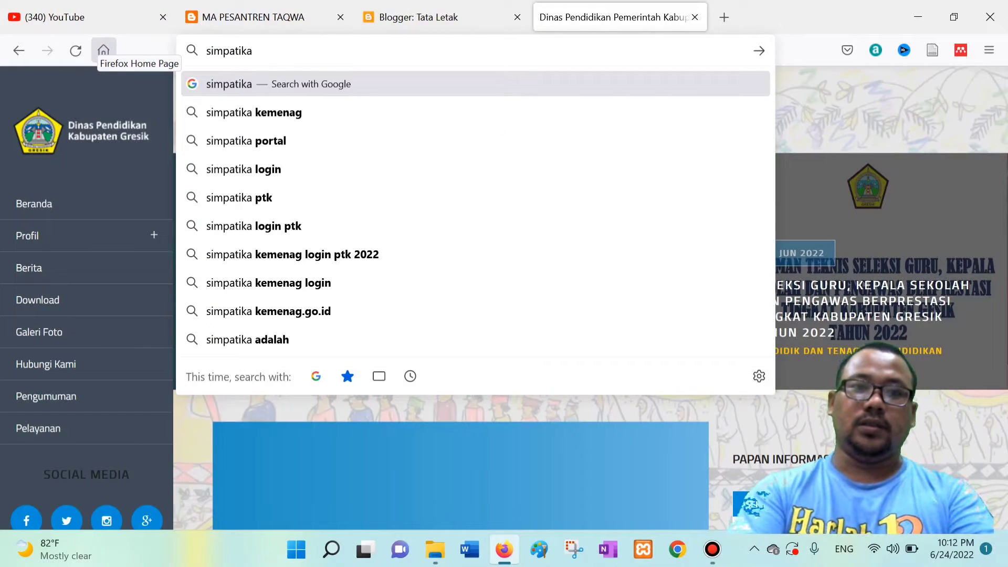
click(263, 114)
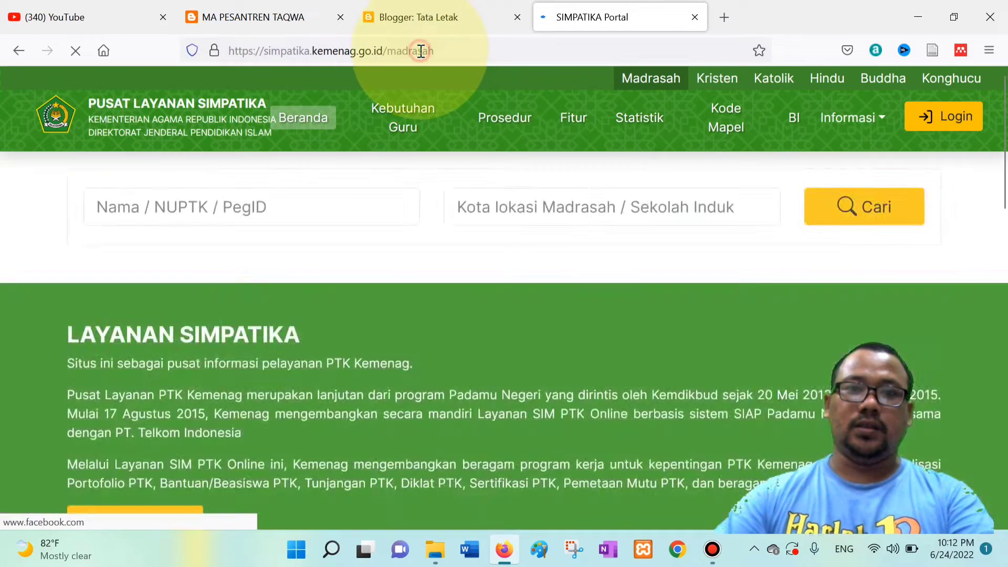
click(489, 61)
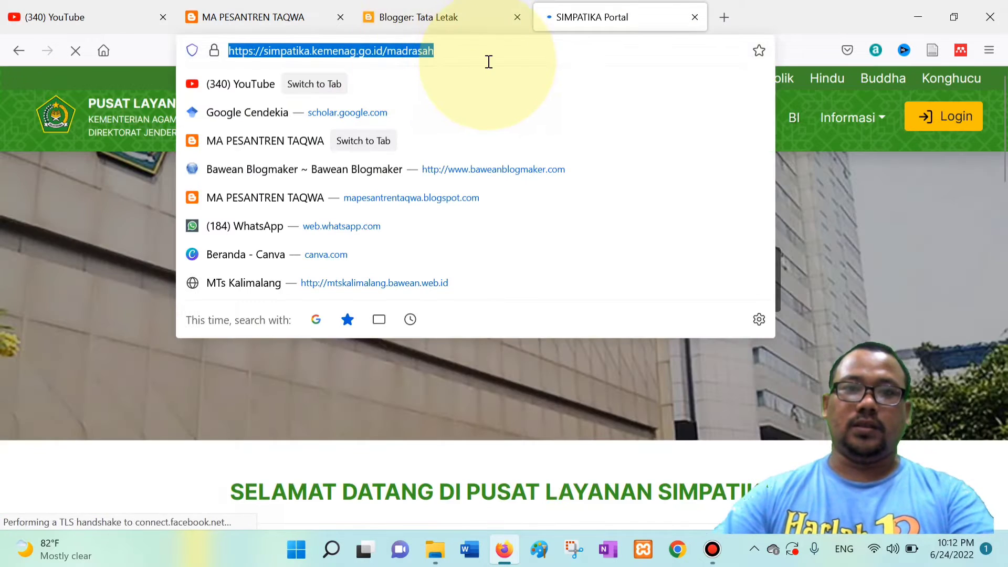
click(446, 15)
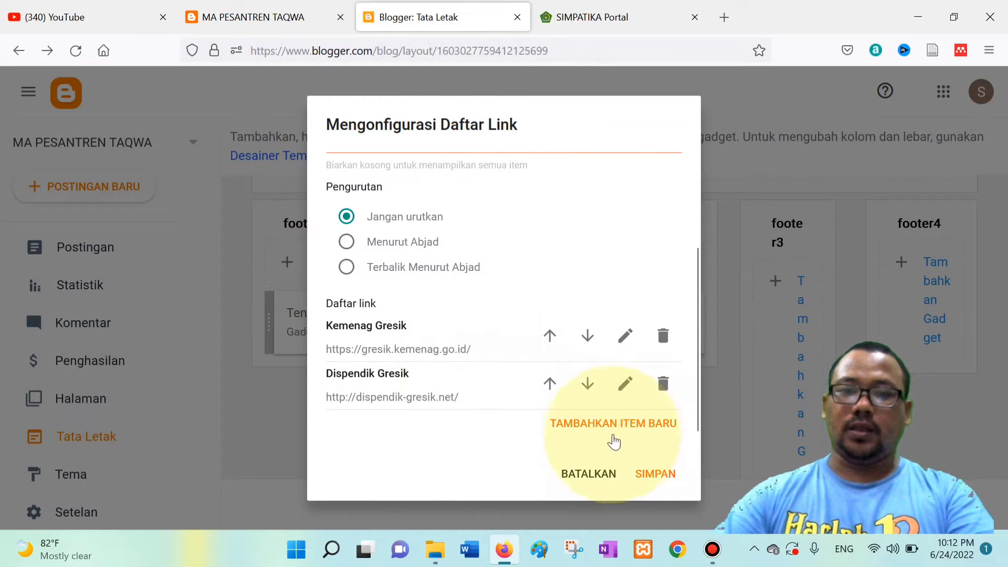
click(628, 431)
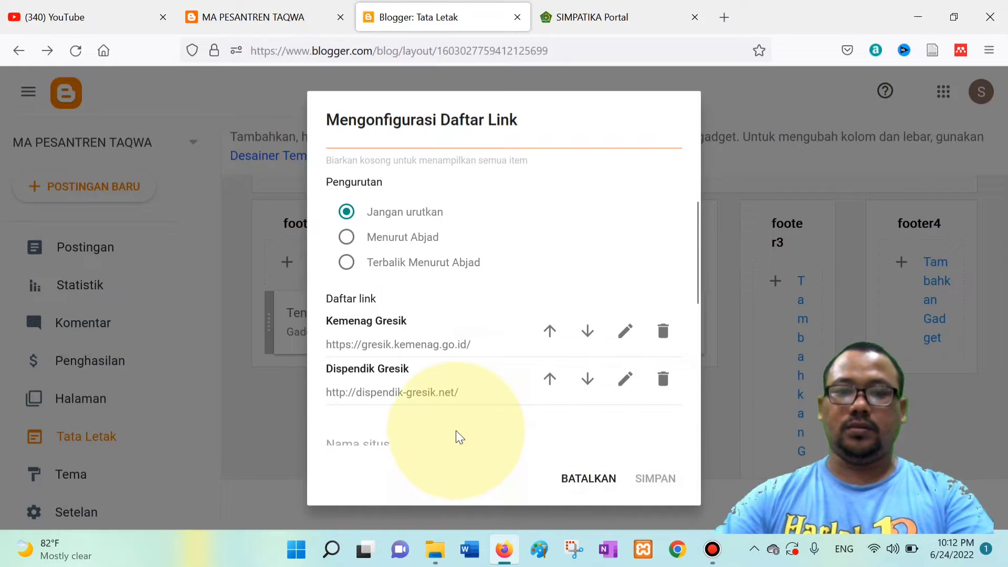
scroll(431, 410, down, 5)
triple_click(378, 281)
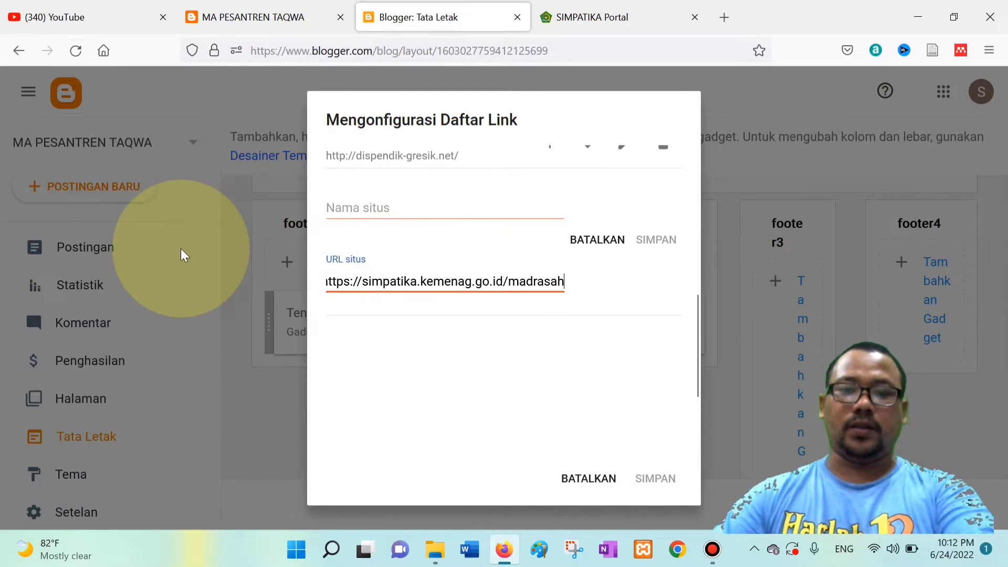
click(379, 207)
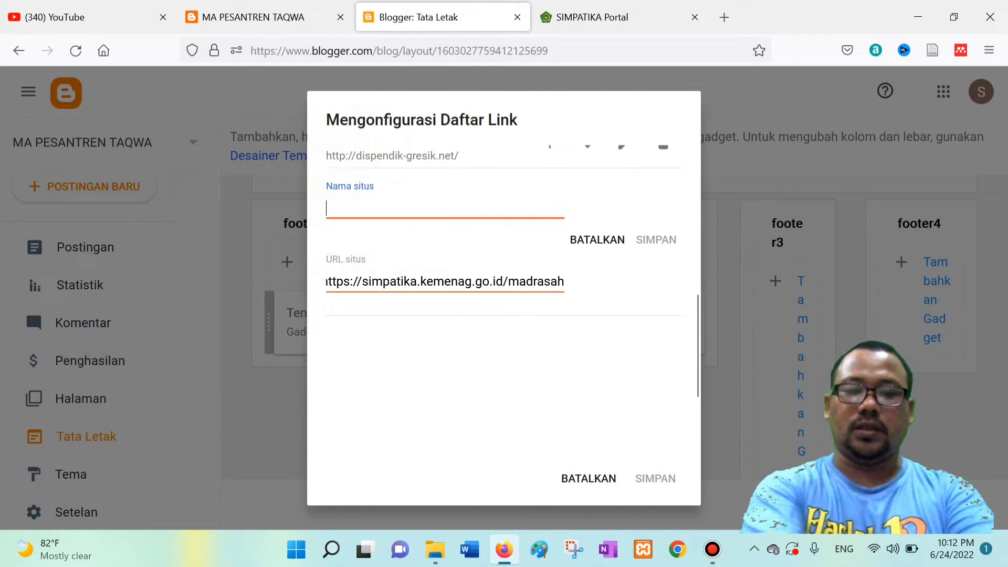
text(Simpa)
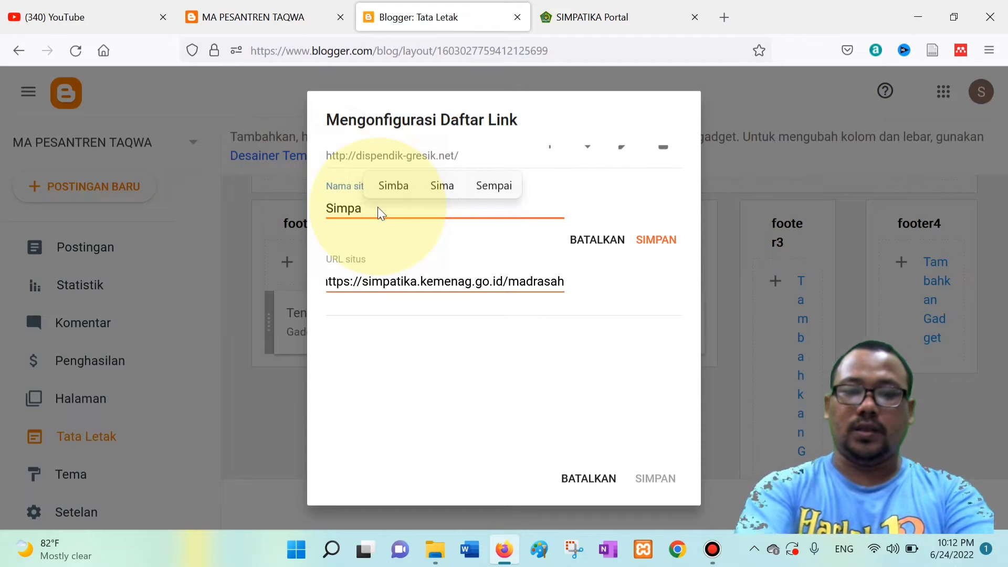
text(tika Ke)
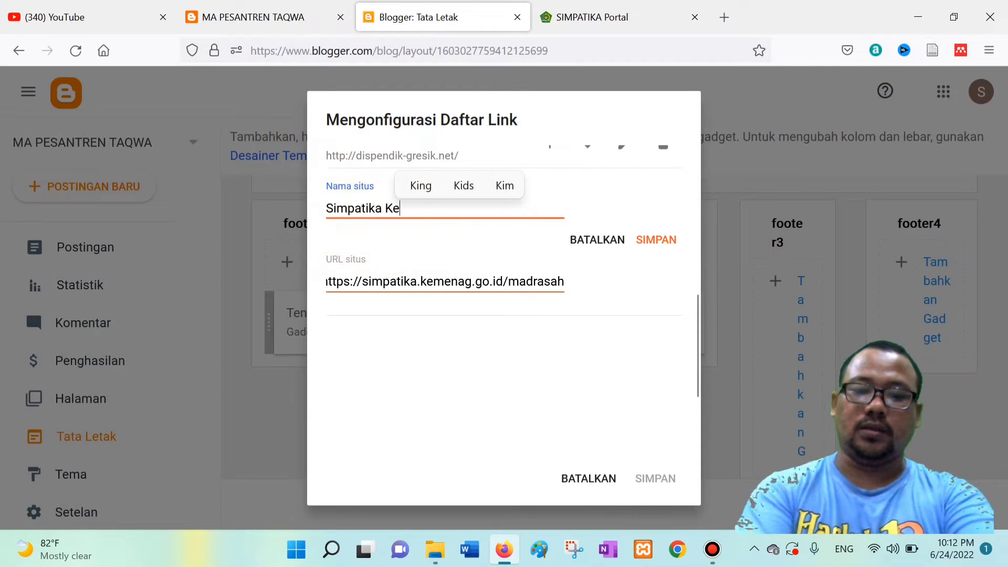
text(menag)
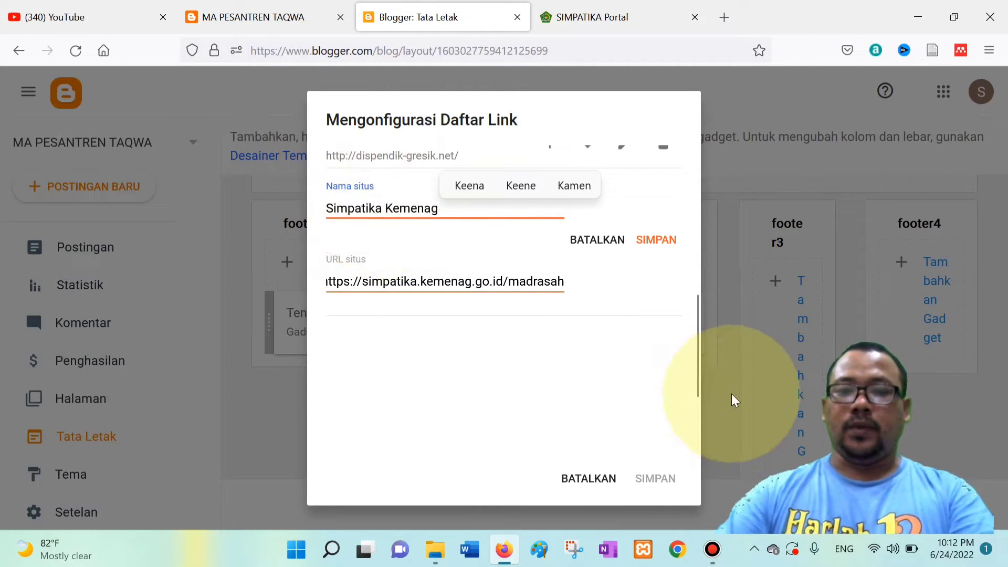
click(665, 240)
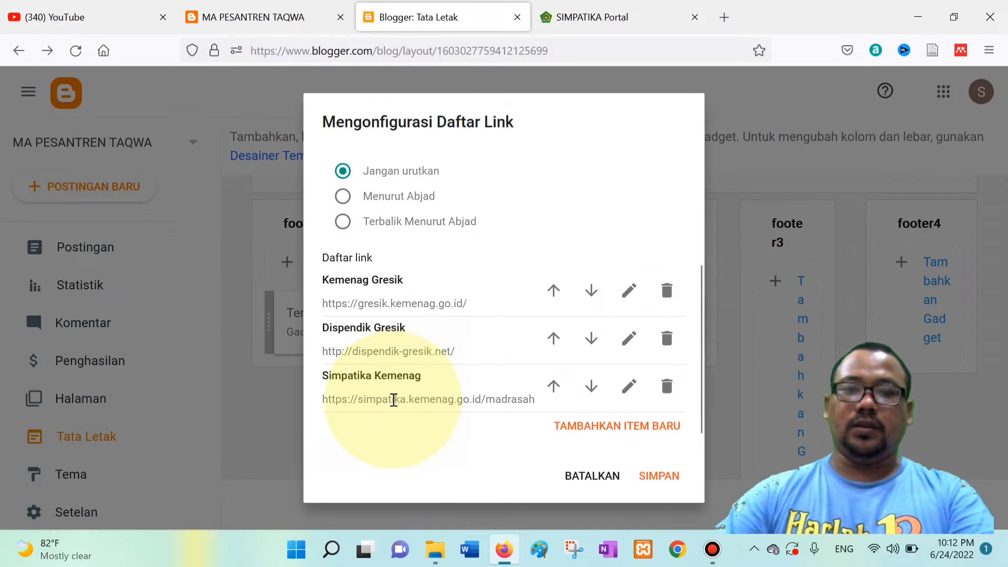
Search the web for "emis madrasah" in the SIMPATIKA tab, open the EMIS 4.0 site and copy its address.
click(588, 16)
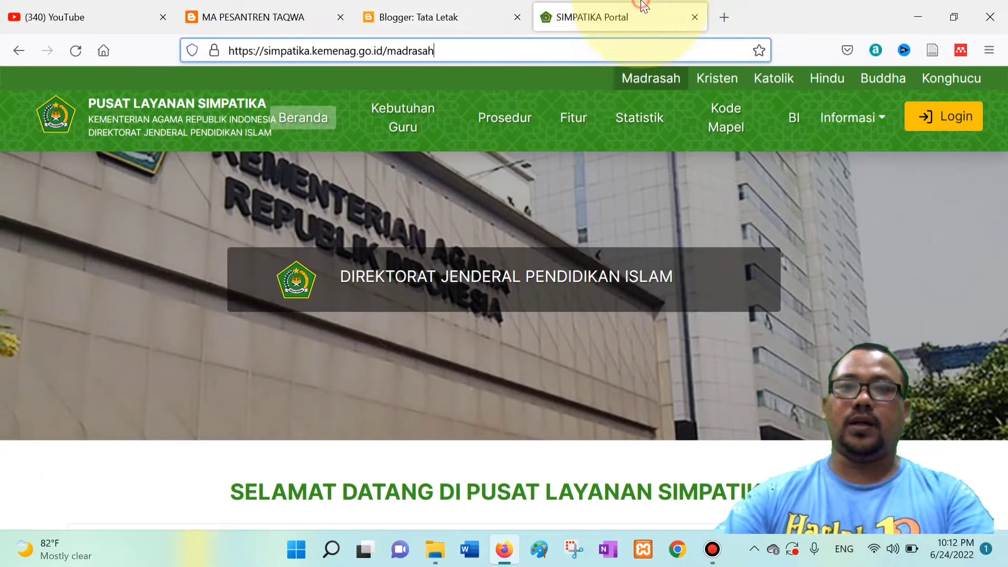
click(464, 56)
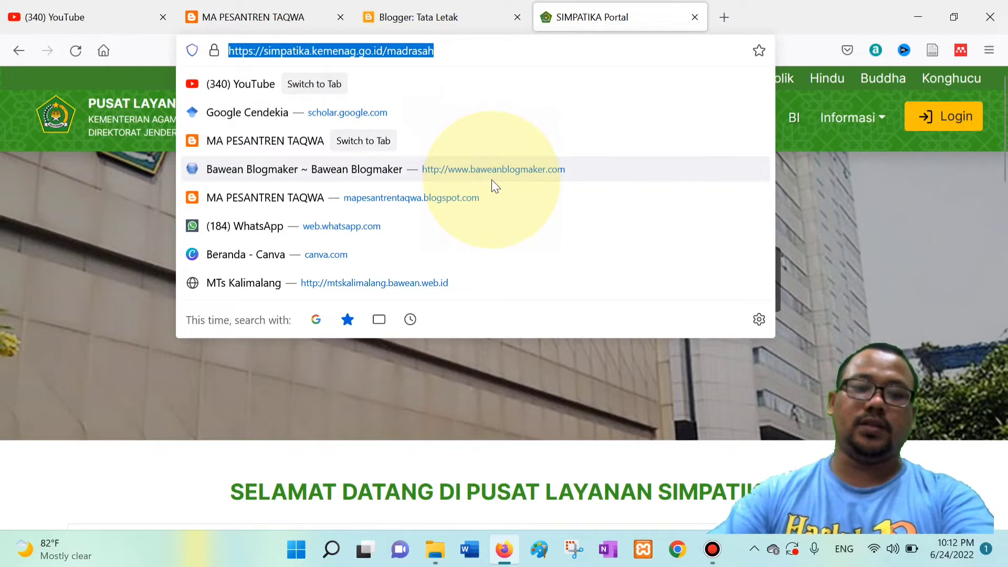
text(emis)
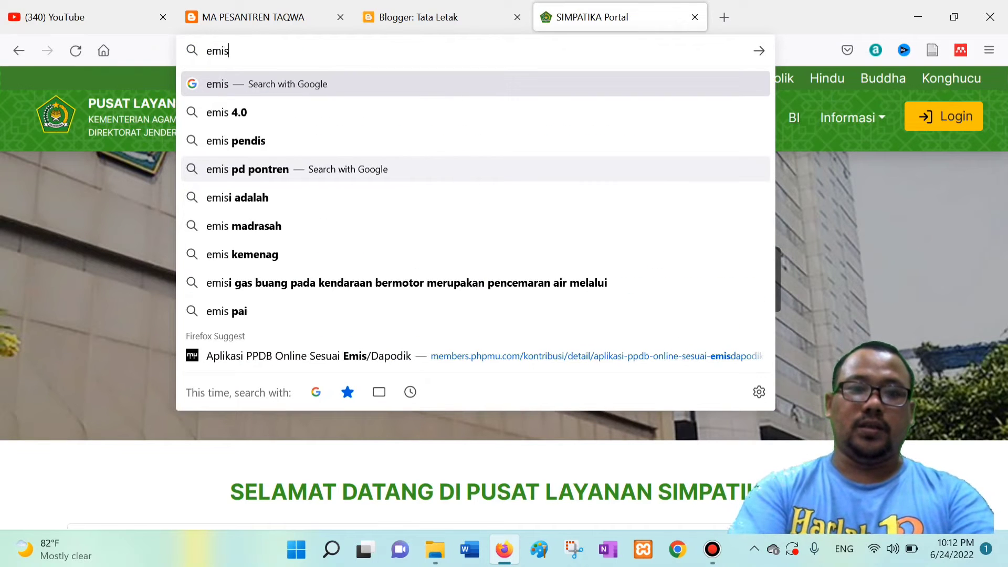
text( madrasah)
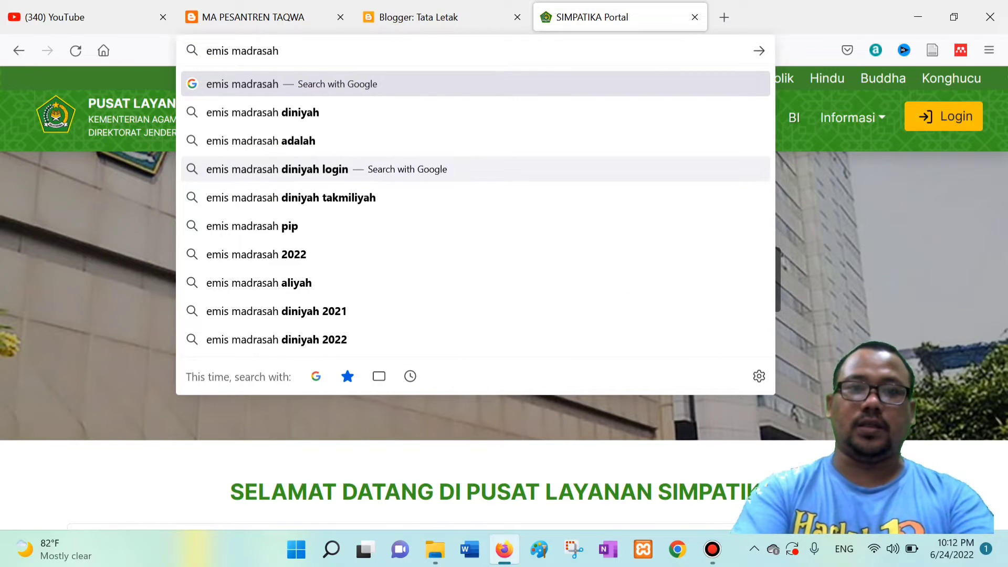
key(Return)
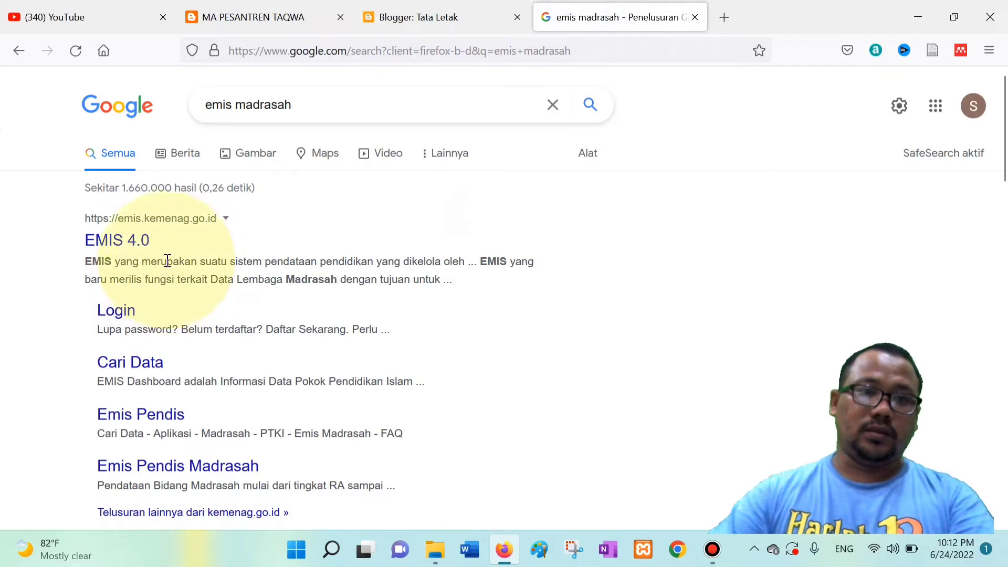
click(120, 243)
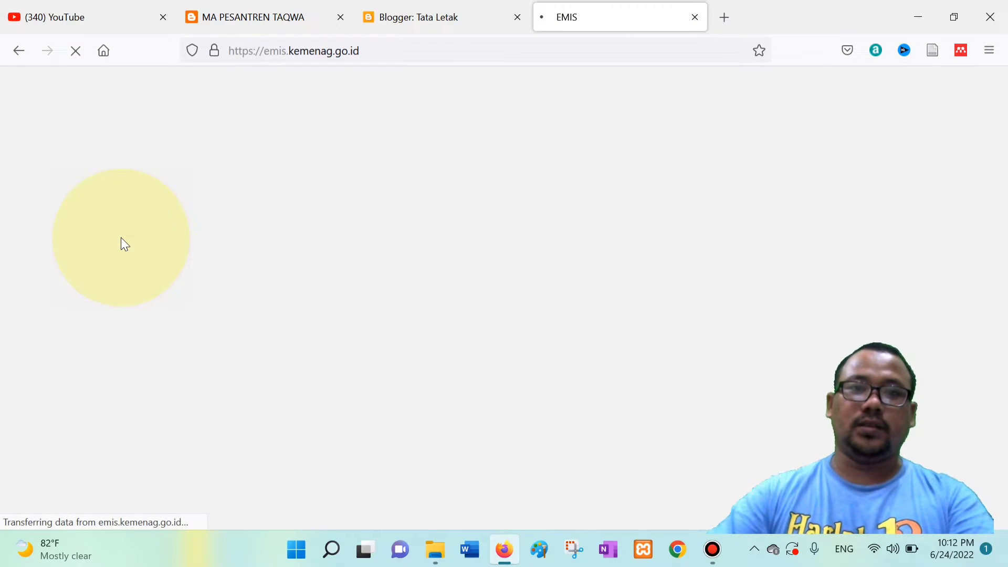
click(395, 48)
key(ctrl+c)
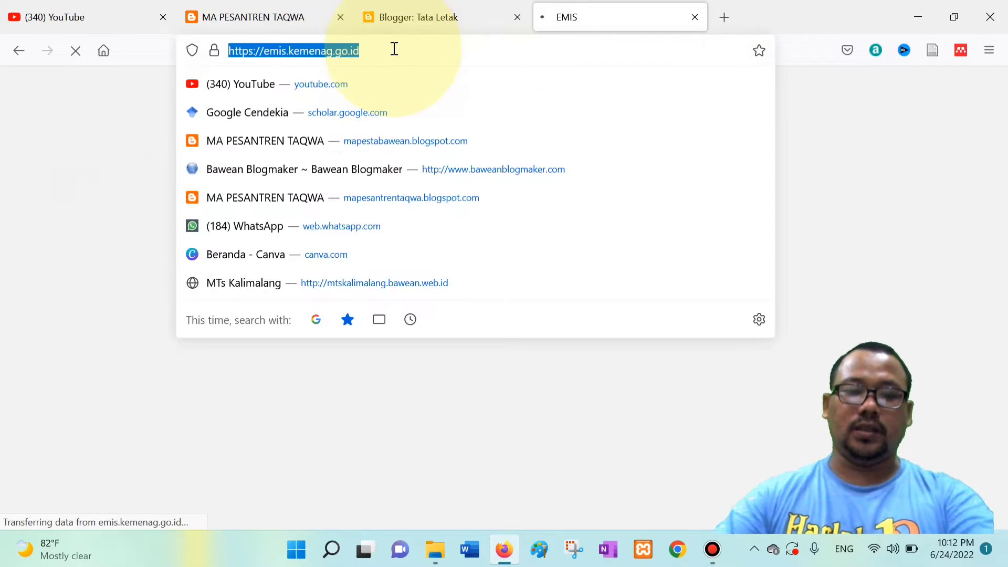
click(404, 34)
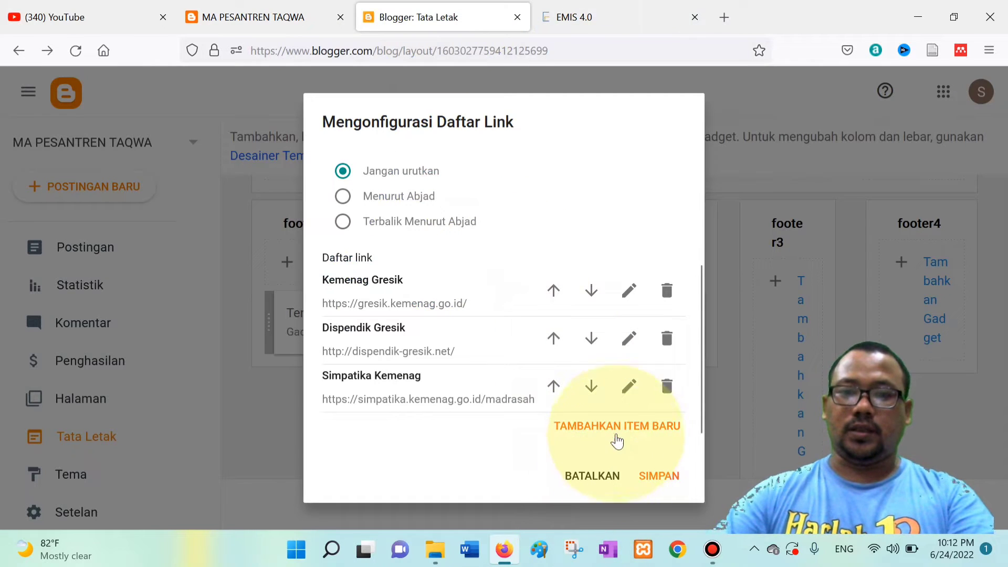
click(622, 428)
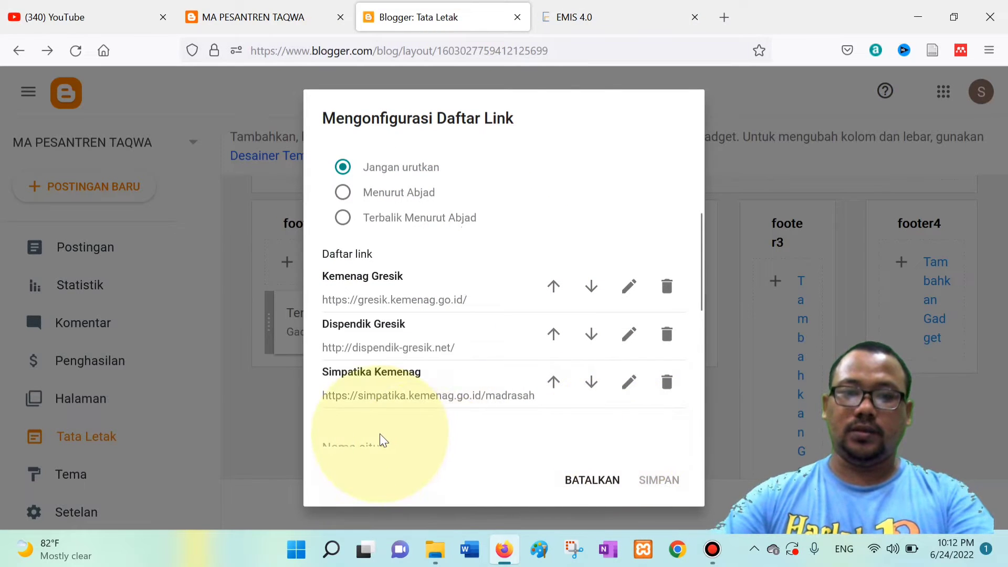
scroll(380, 434, down, 5)
drag(381, 200, 259, 216)
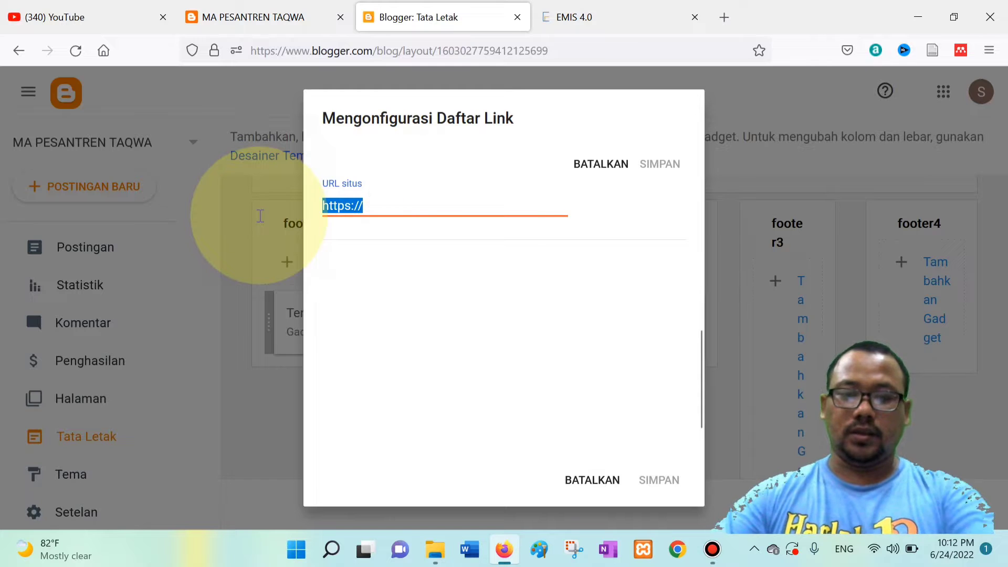
key(ctrl+v)
Name the new link item Emis Kemenag, then save the item and the Link Terkait gadget.
scroll(376, 180, up, 3)
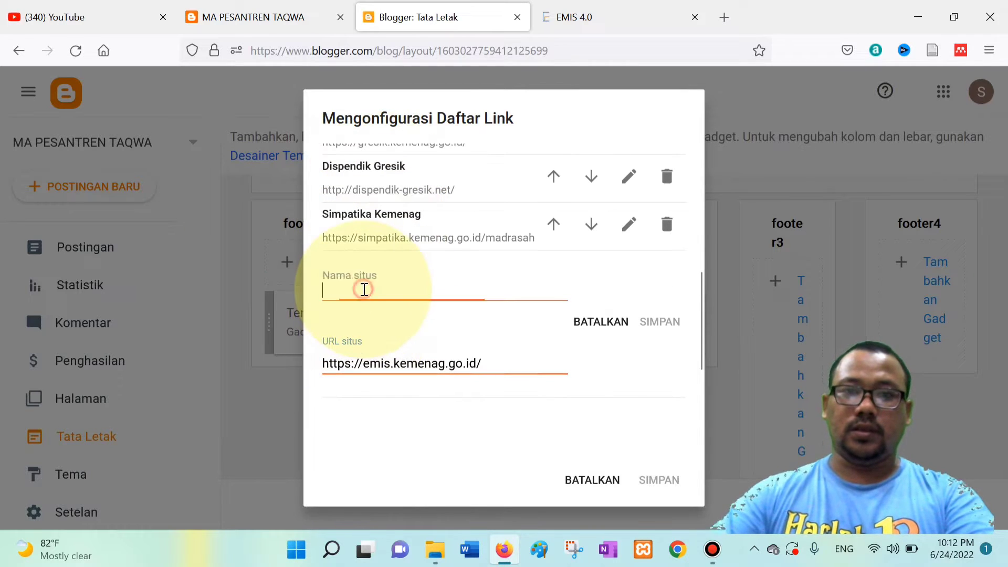
text(Emis)
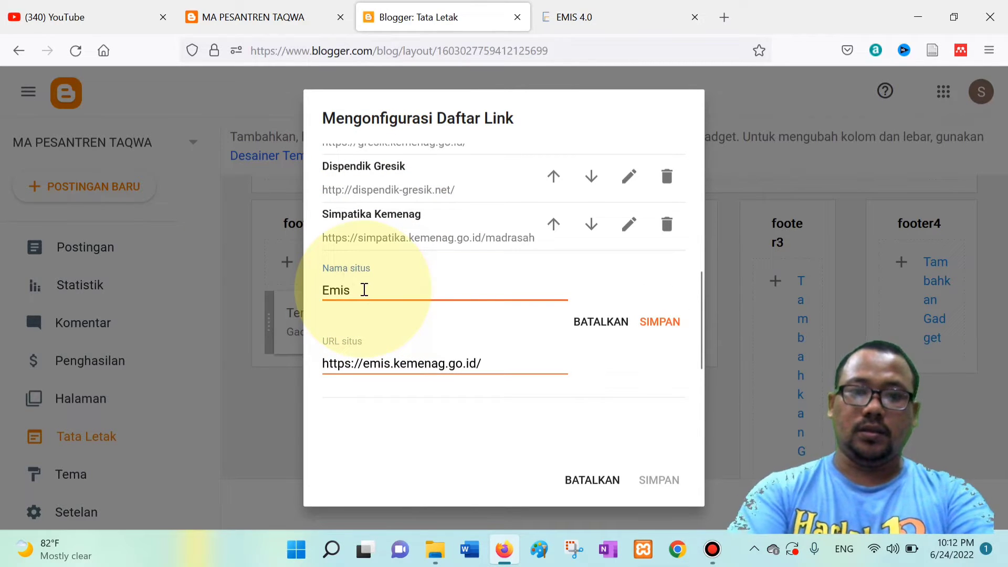
text( Kemea)
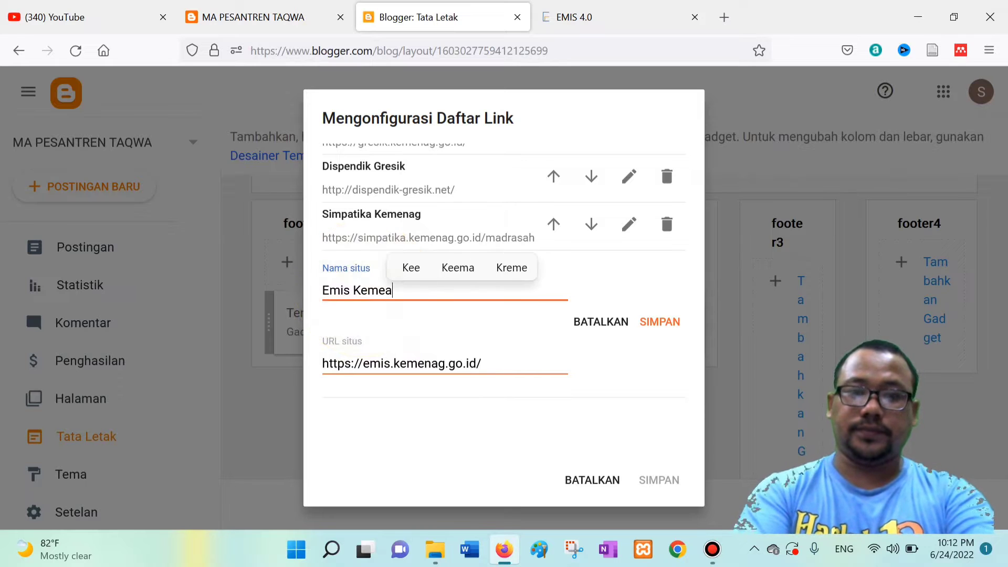
key(BackSpace)
text(nang)
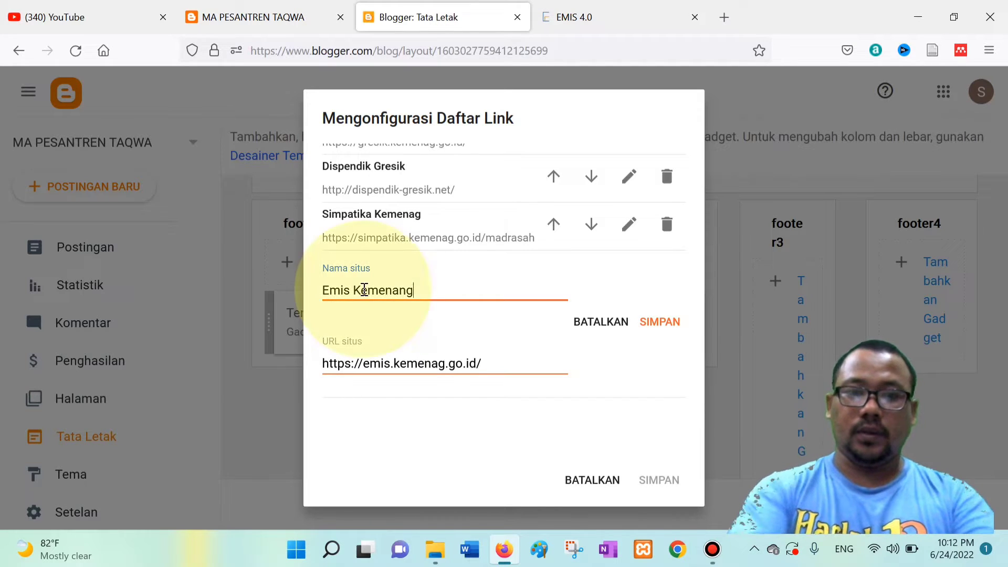
key(BackSpace)
key(BackSpace)
key(BackSpace)
text(ag)
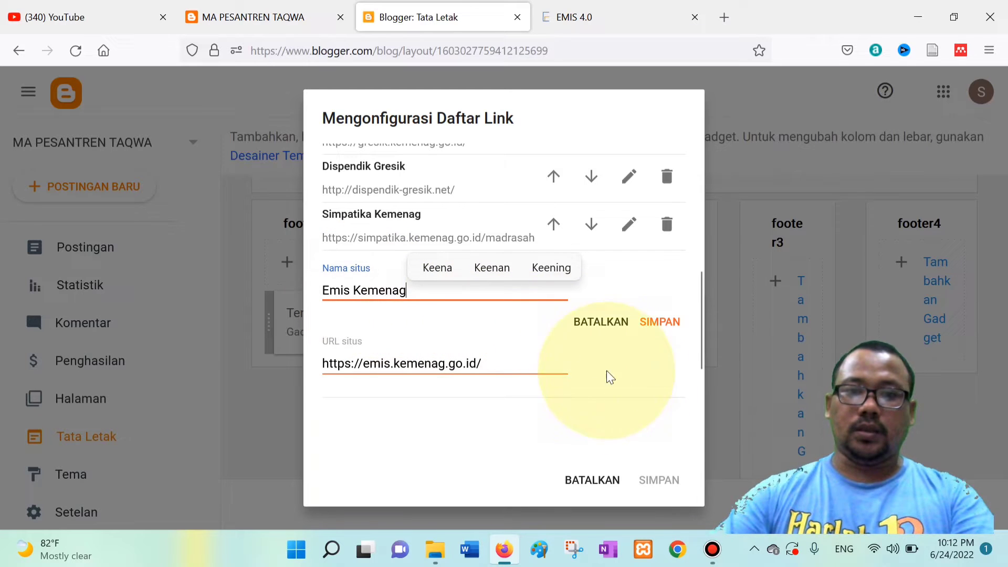
click(660, 321)
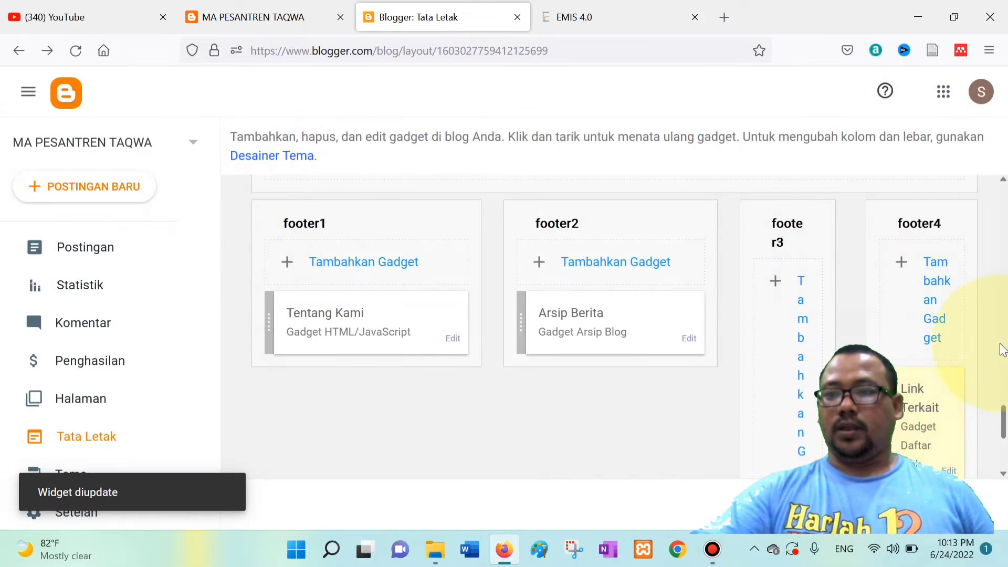
Reload the MA Pesantren Taqwa blog in its tab and check the Link Terkait list in the footer.
scroll(1002, 349, down, 4)
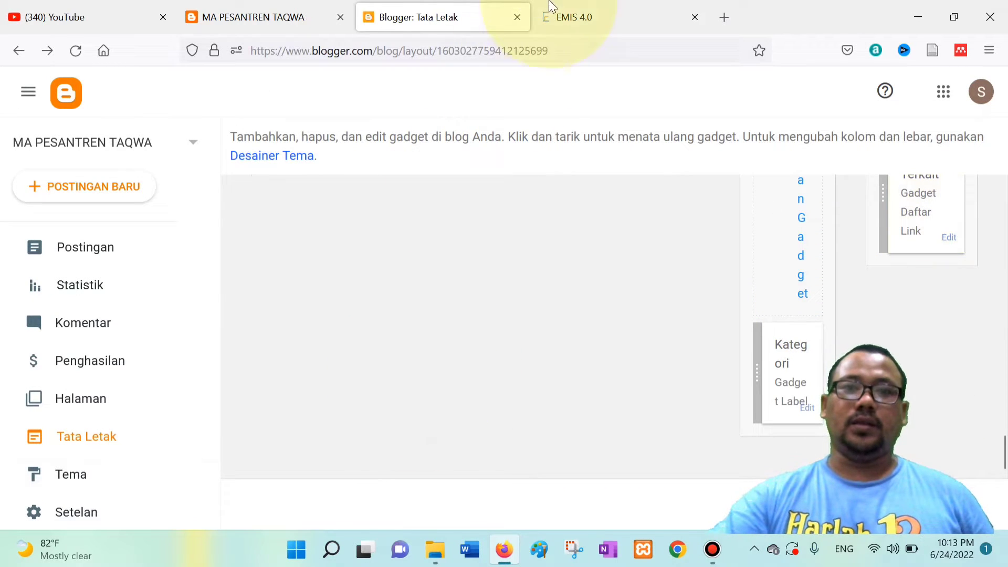
click(289, 8)
click(431, 52)
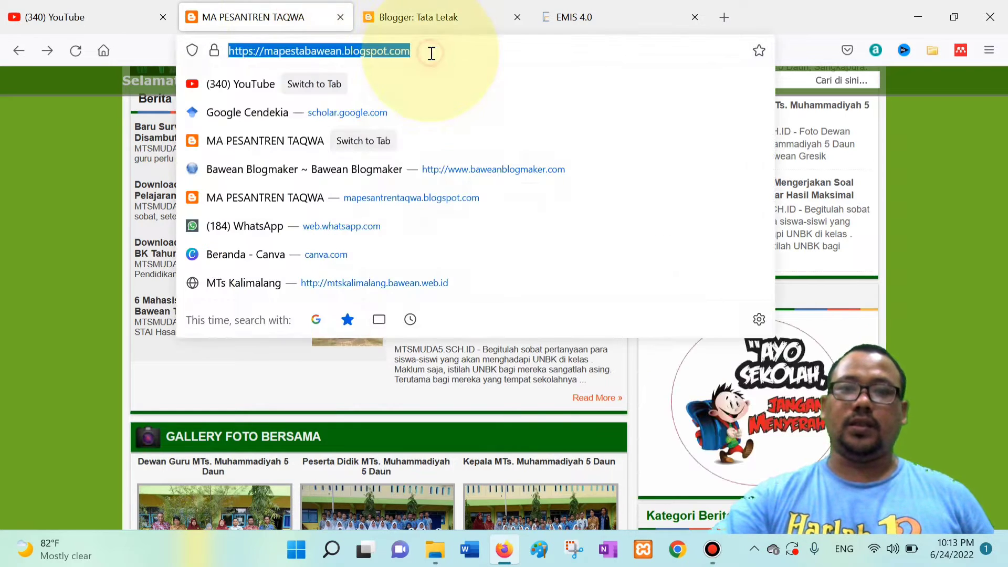
key(Return)
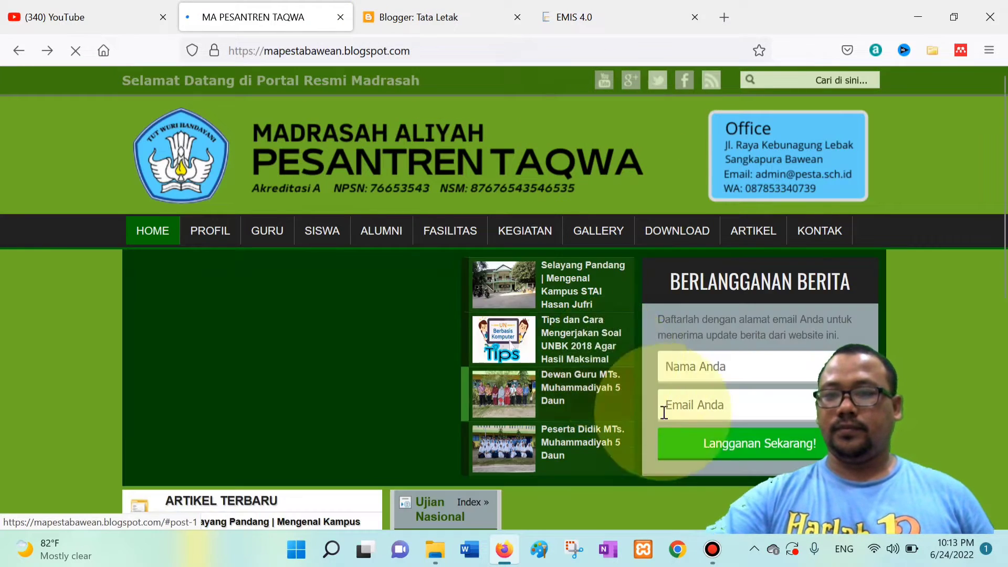
scroll(597, 488, down, 5)
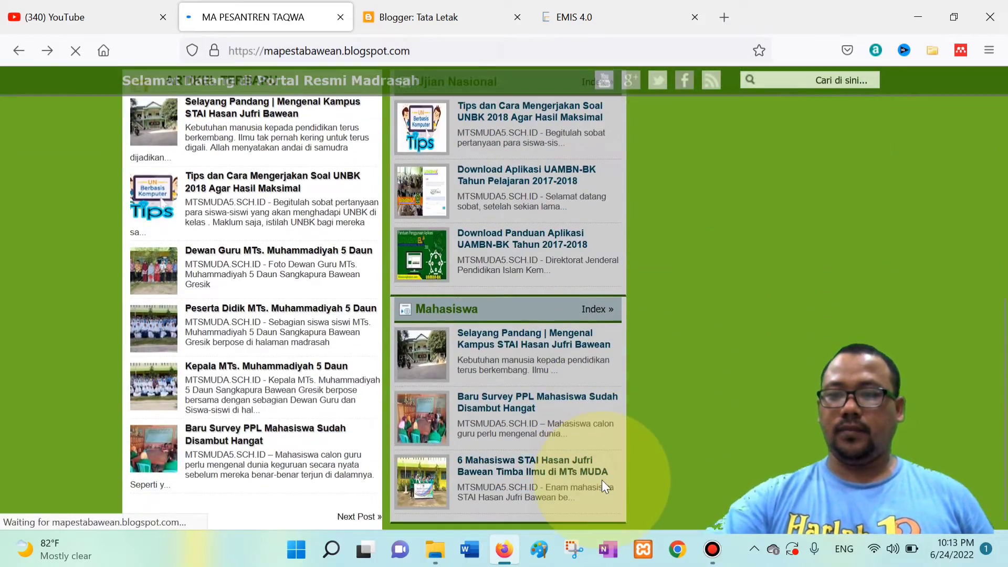
scroll(615, 404, down, 10)
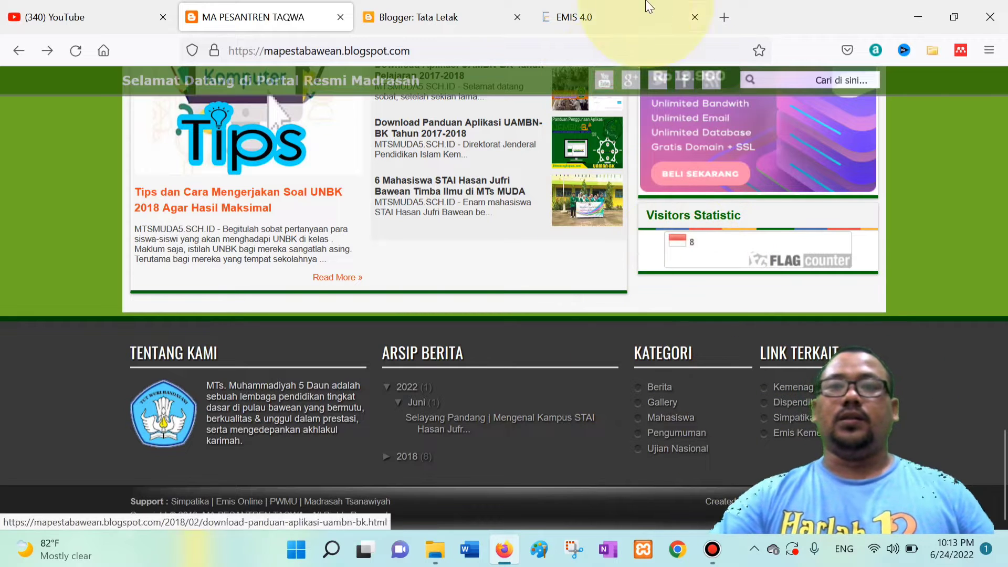
Open the staiha.ac.id website in the EMIS 4.0 tab.
click(650, 6)
click(499, 51)
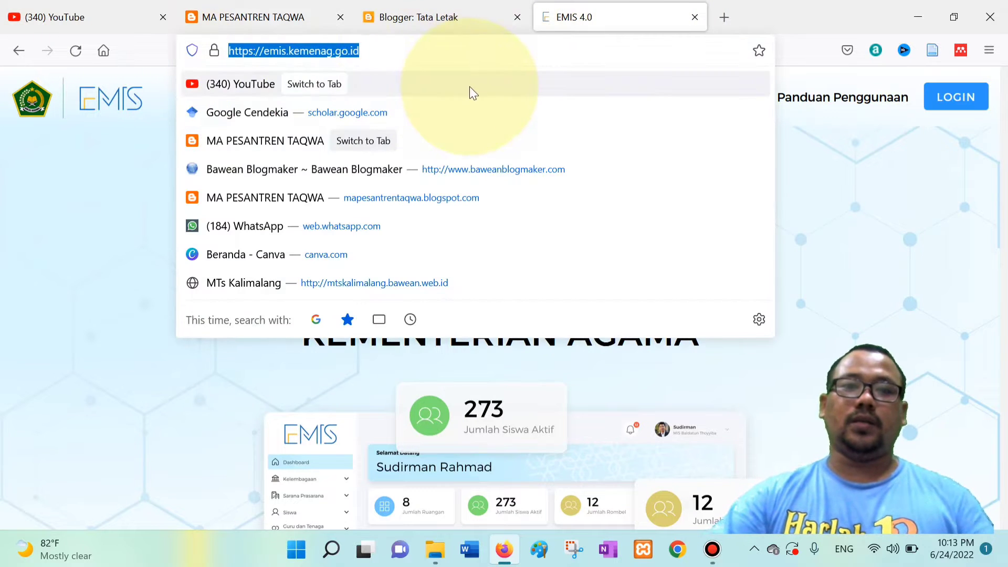
text(st)
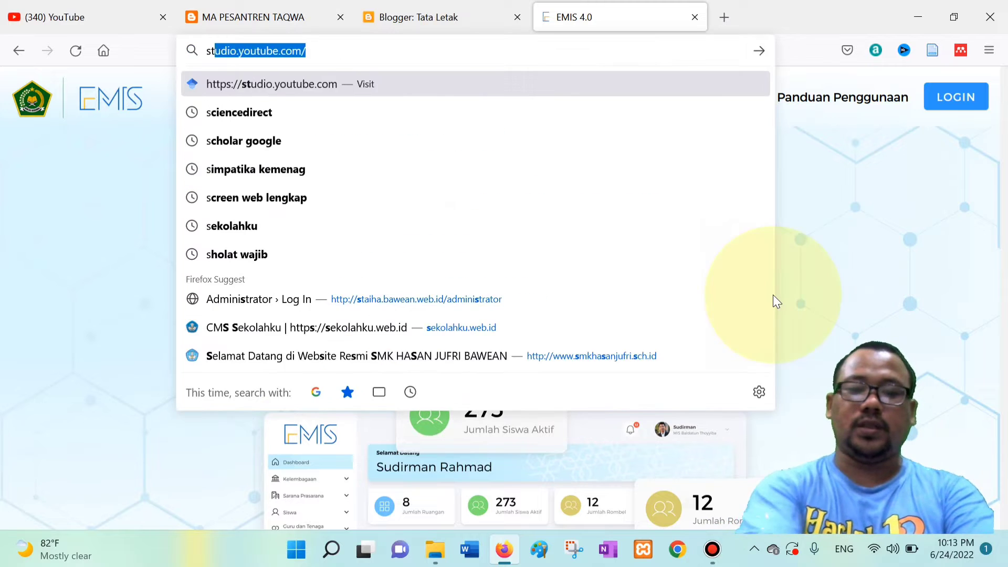
text(ai j)
key(BackSpace)
key(BackSpace)
key(BackSpace)
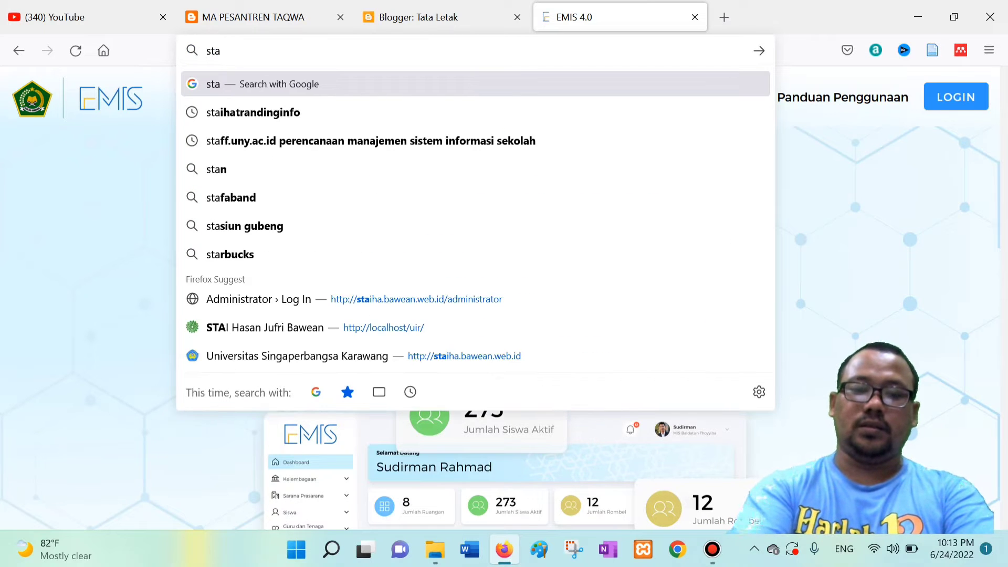
text(ah)
key(BackSpace)
key(BackSpace)
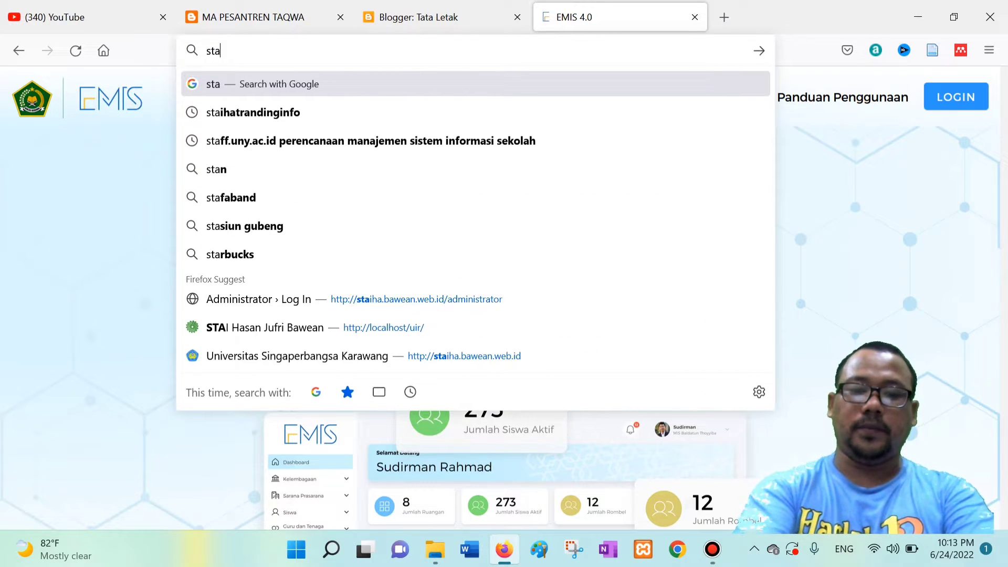
text(iha)
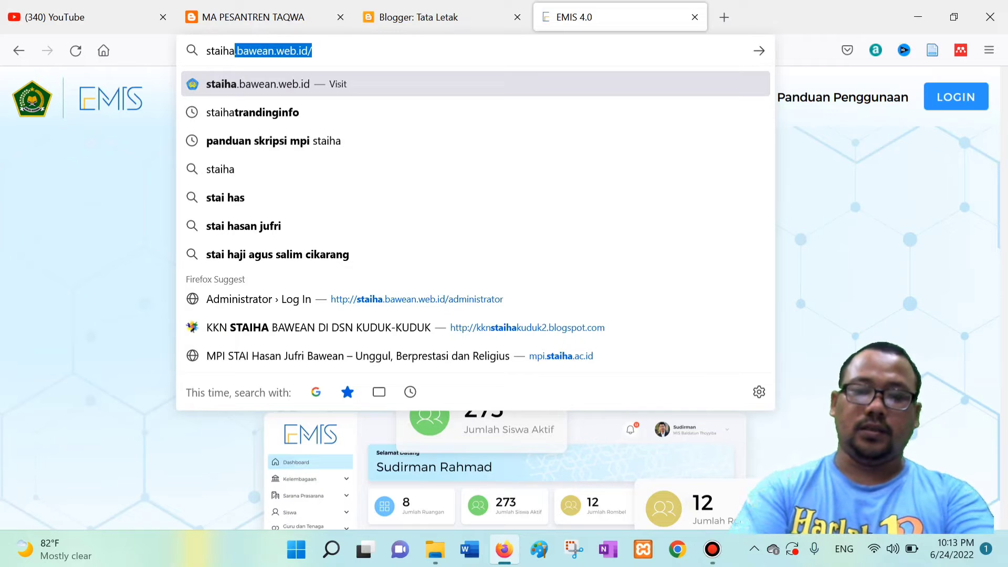
text(.ac.id)
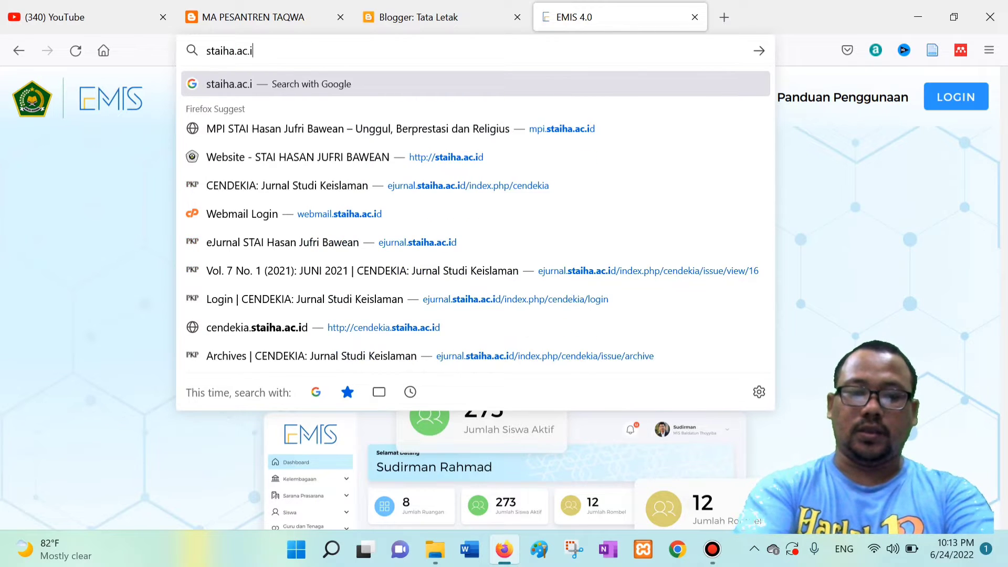
key(Return)
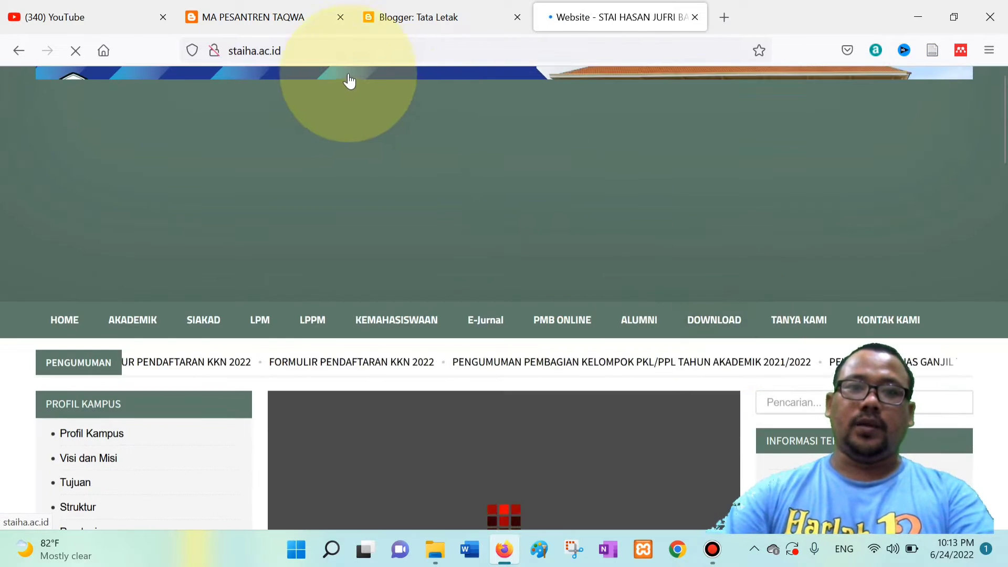
click(348, 52)
key(ctrl+c)
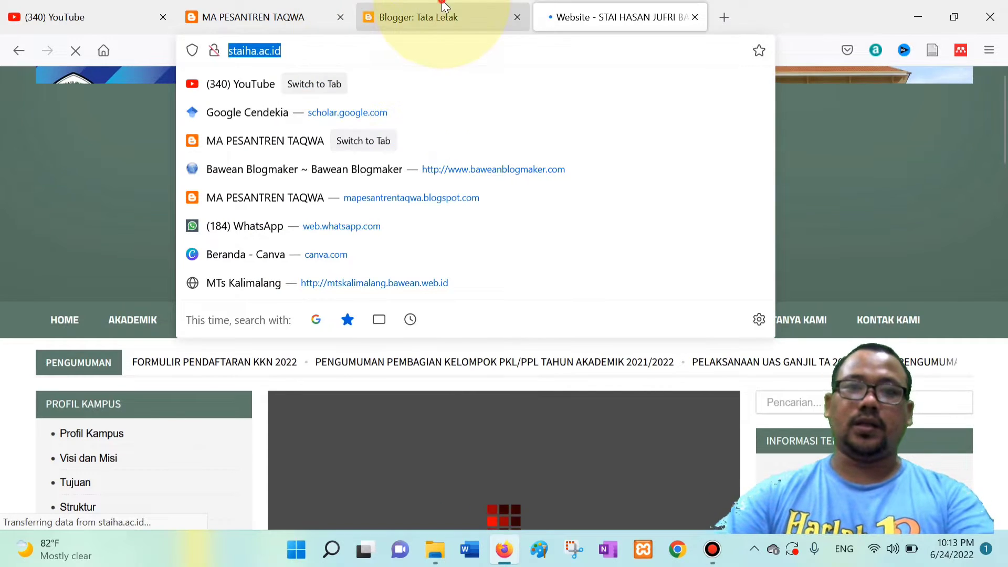
click(436, 17)
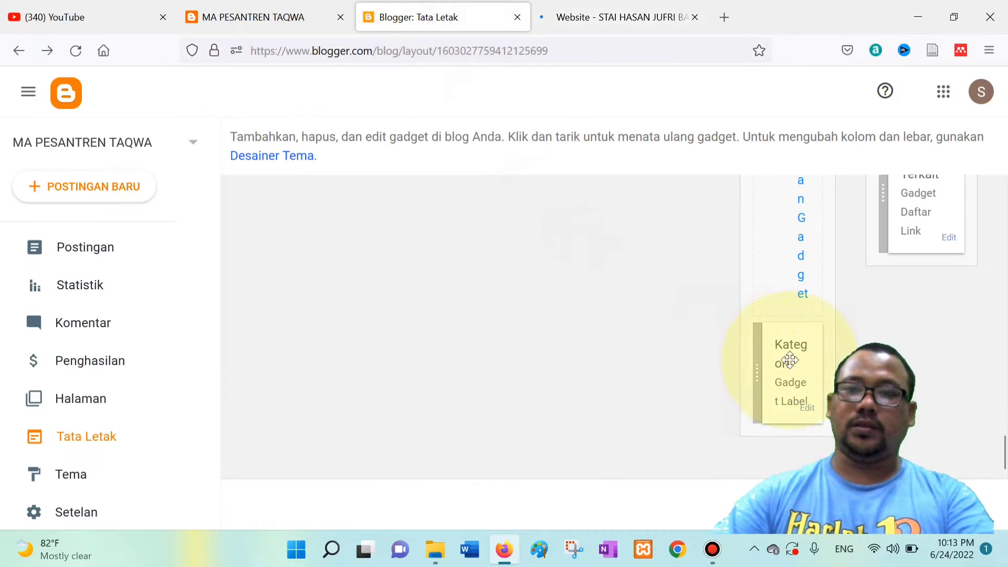
click(948, 239)
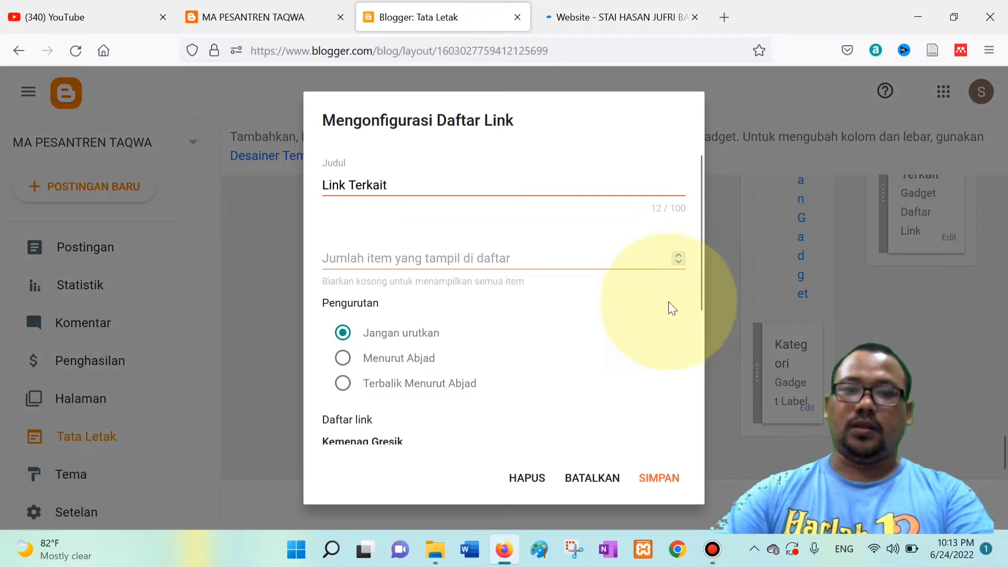
scroll(480, 329, down, 4)
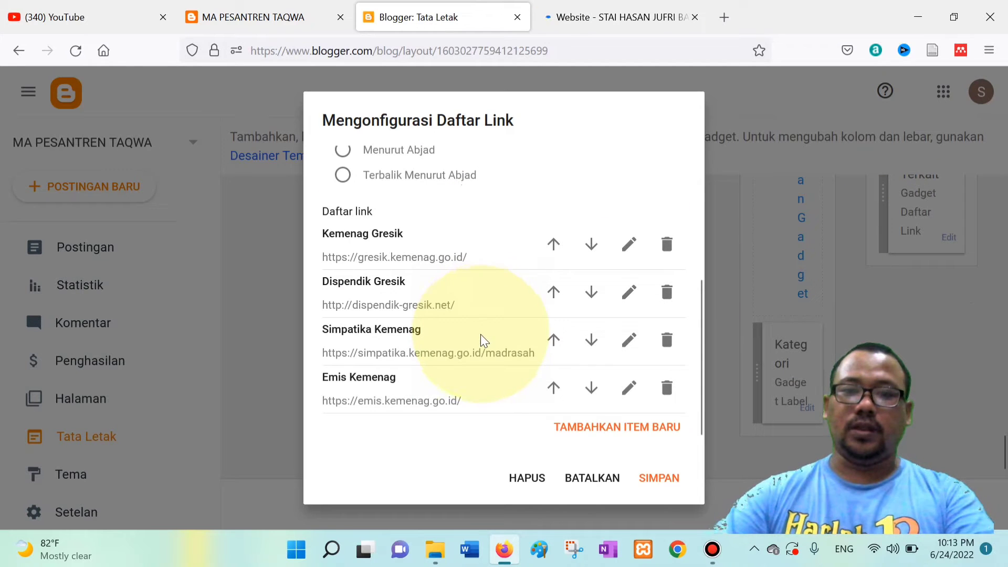
click(600, 427)
scroll(443, 411, down, 5)
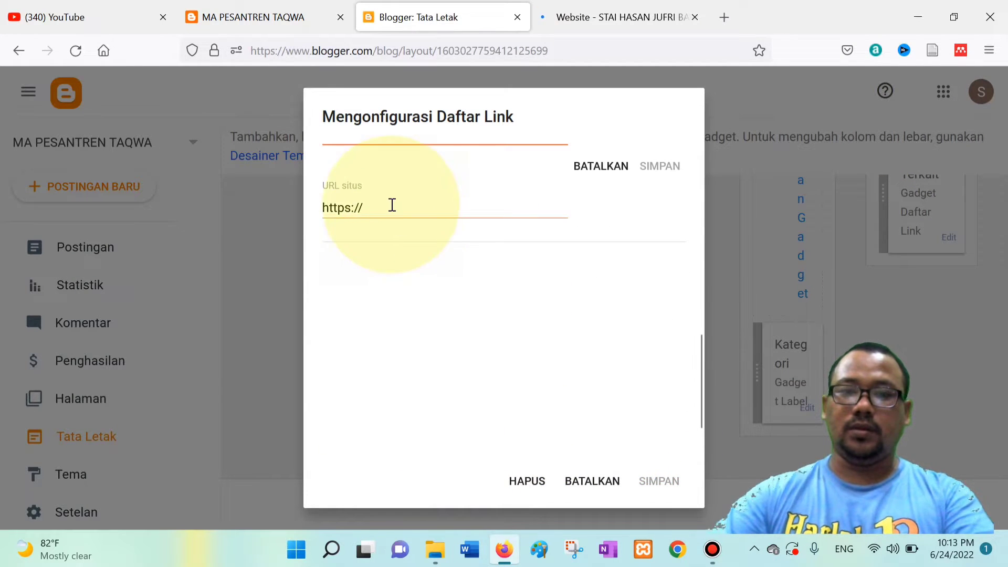
drag(391, 205, 310, 236)
key(ctrl+v)
Name the new link item STAIHA Bawean, then save the item and the Link Terkait gadget.
scroll(383, 293, up, 3)
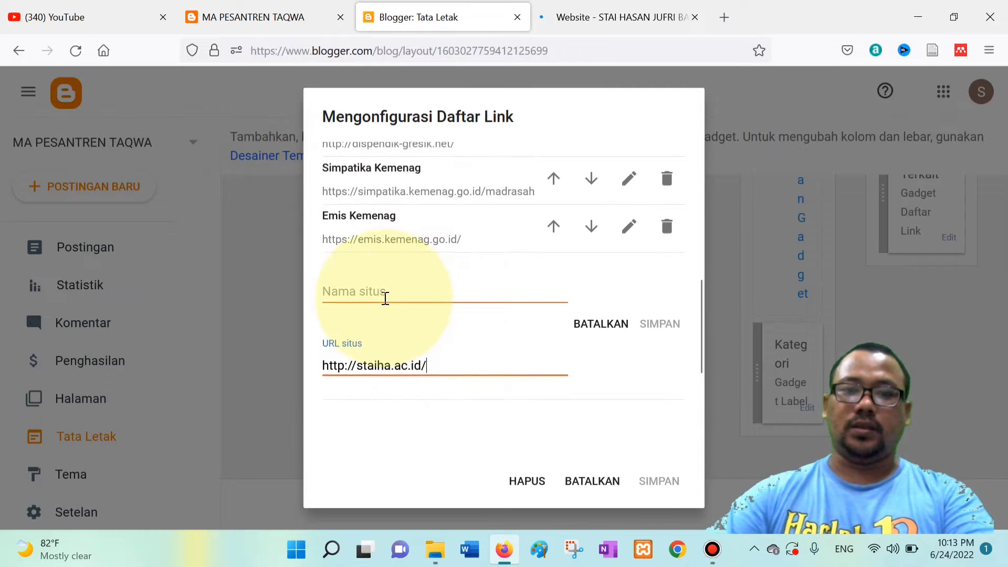
click(382, 300)
text(ST)
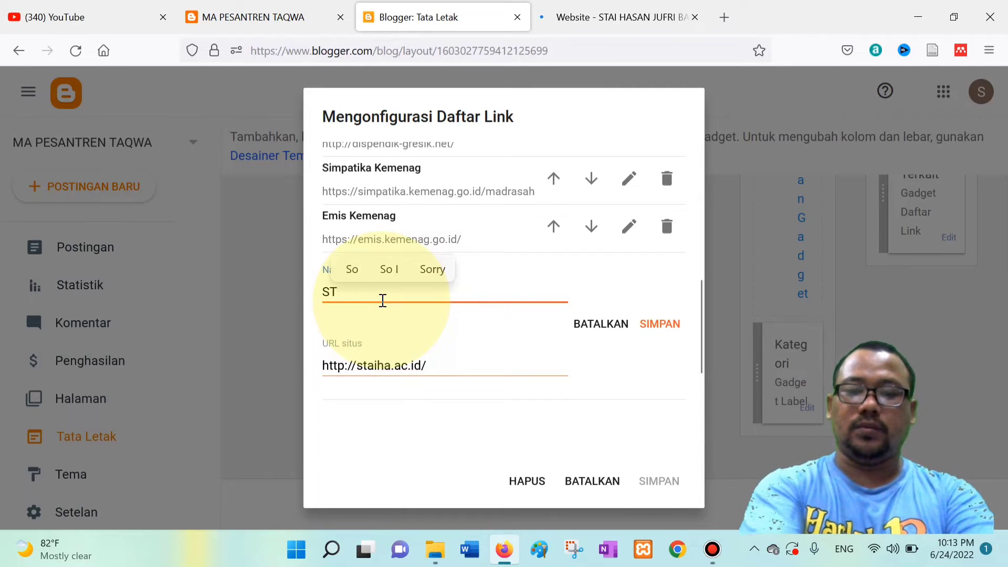
text(AI Hasa)
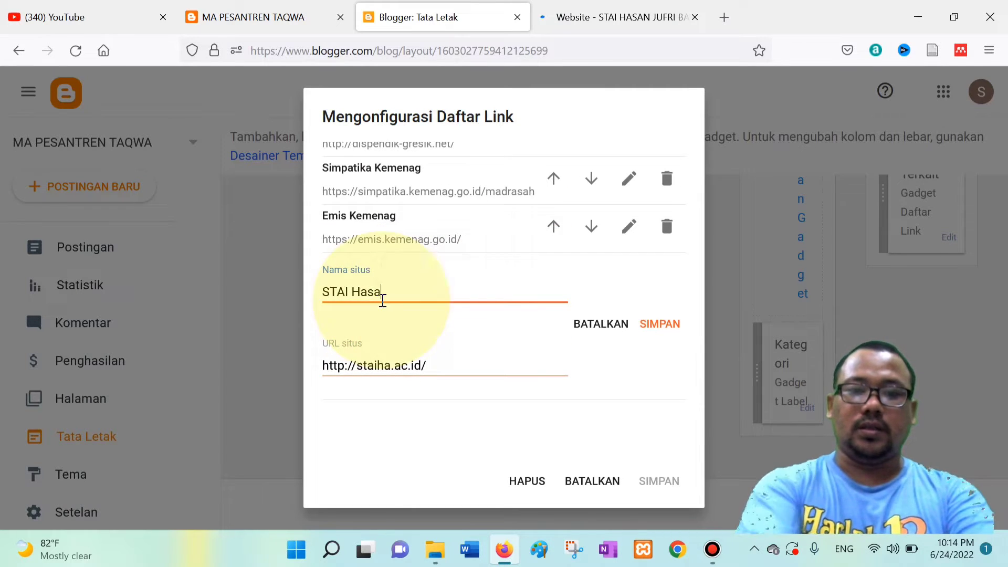
text(n Jufri )
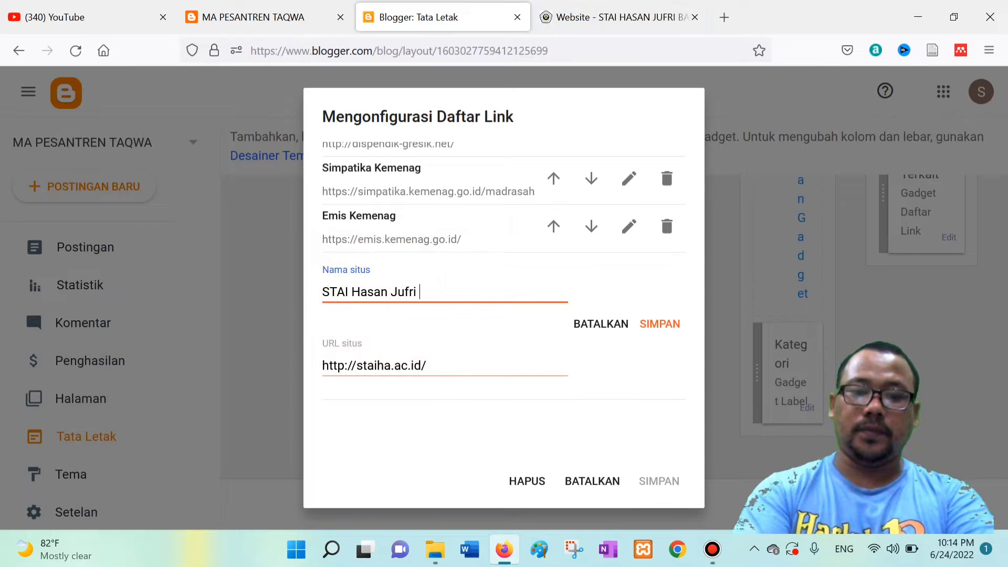
text(Bawean)
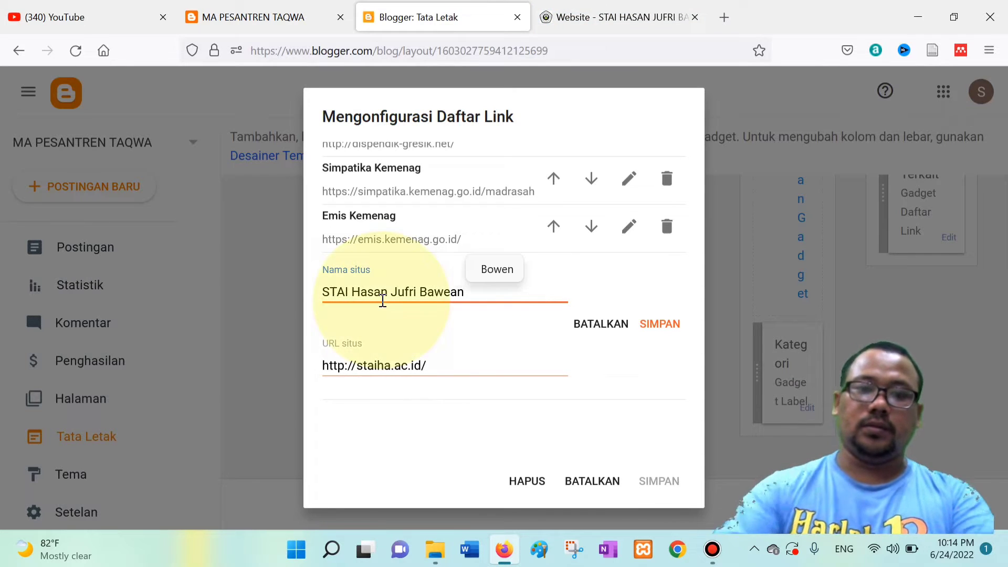
drag(420, 292, 307, 291)
text(STAIHA)
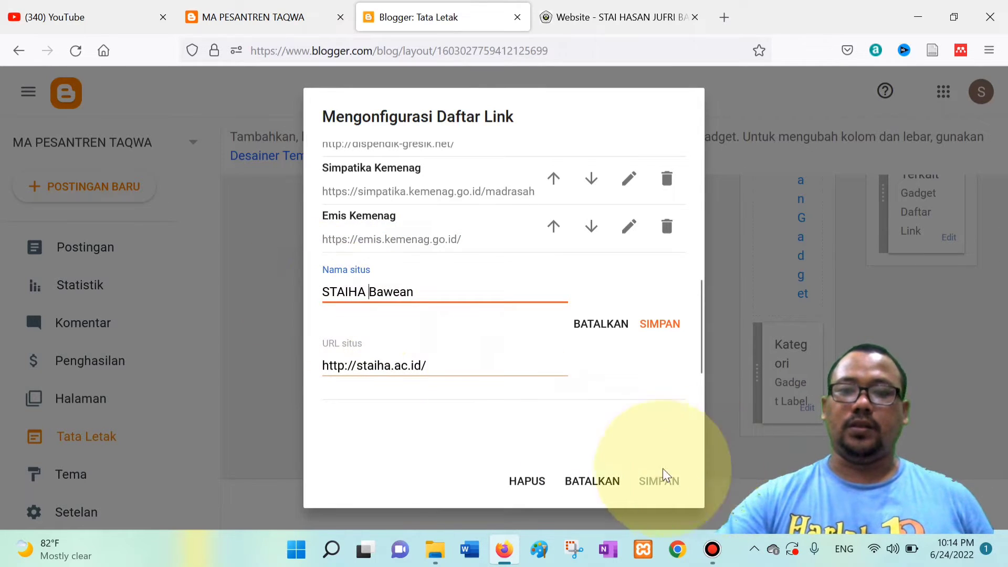
click(665, 339)
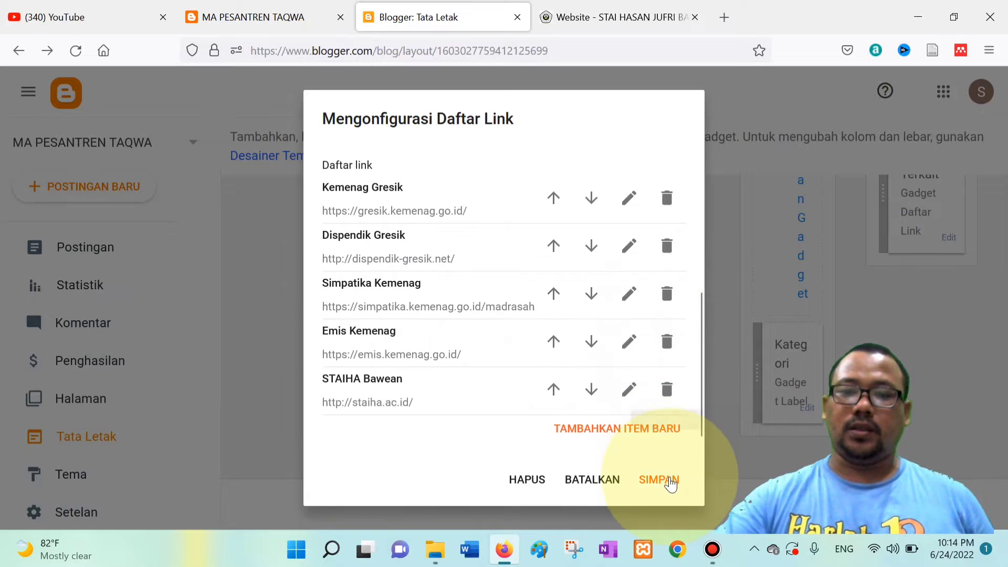
click(670, 477)
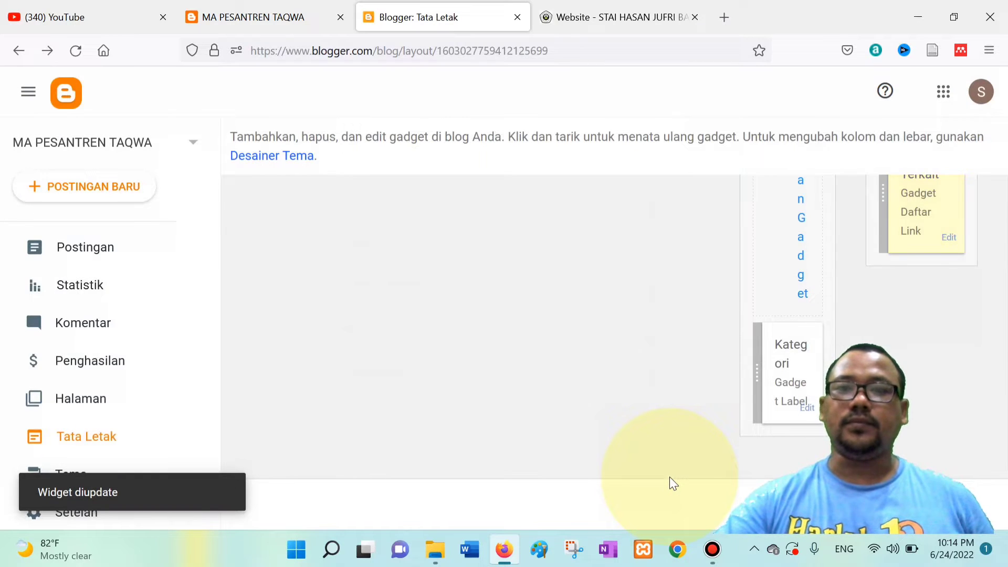
Reload the mapestabawean.blogspot.com blog in its tab and check the footer's Link Terkait list for the new link.
click(210, 14)
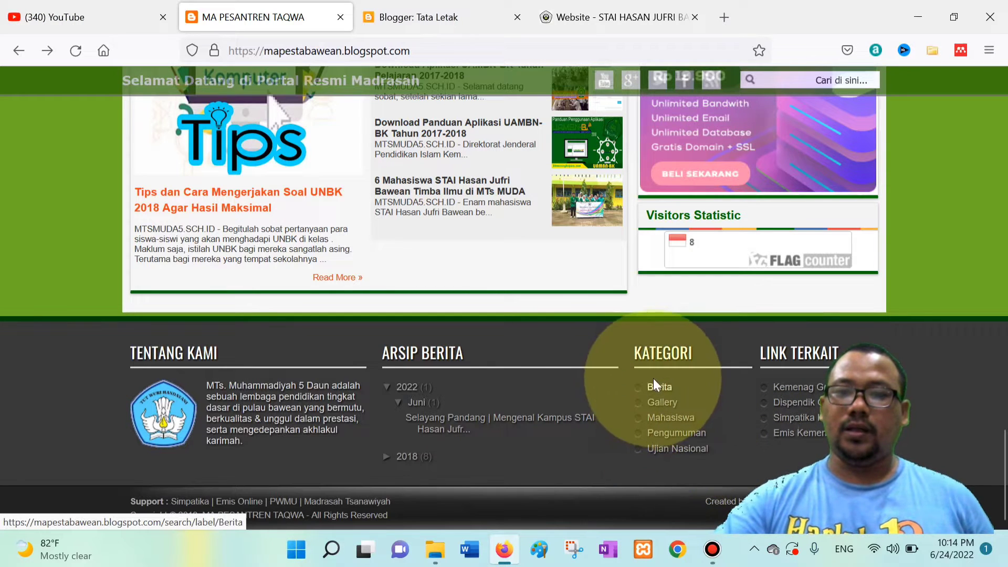
click(447, 18)
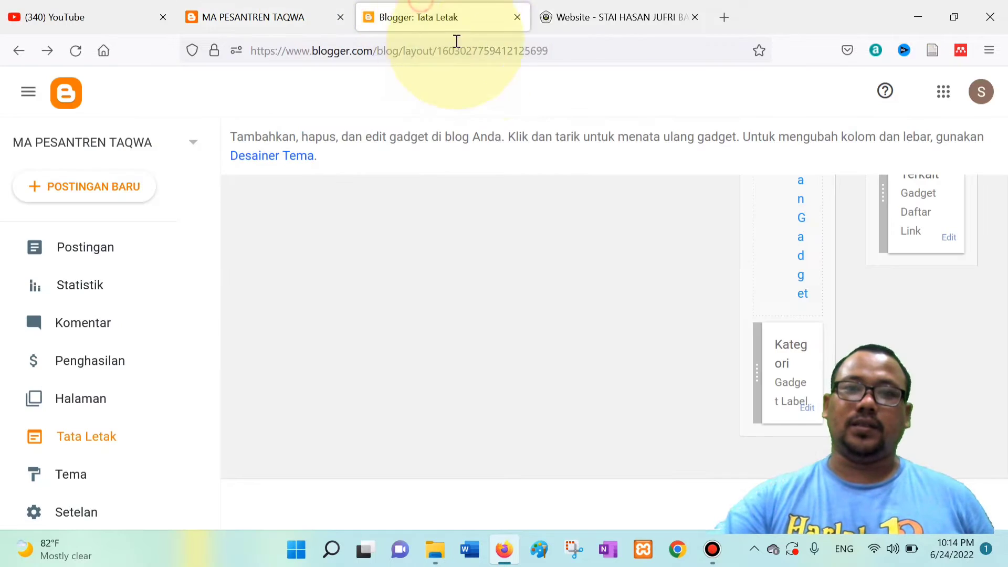
click(488, 51)
click(292, 7)
click(450, 53)
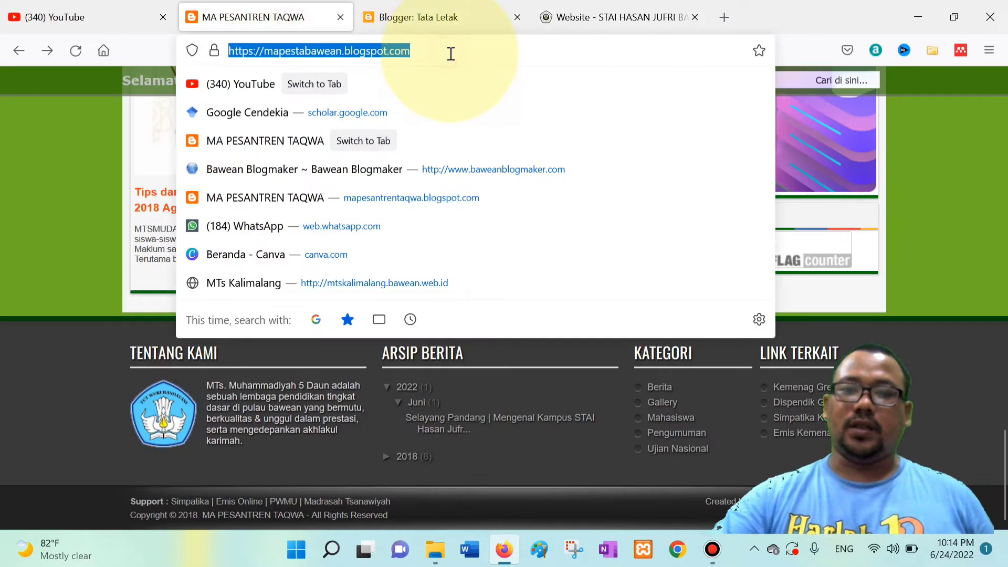
key(Return)
click(452, 55)
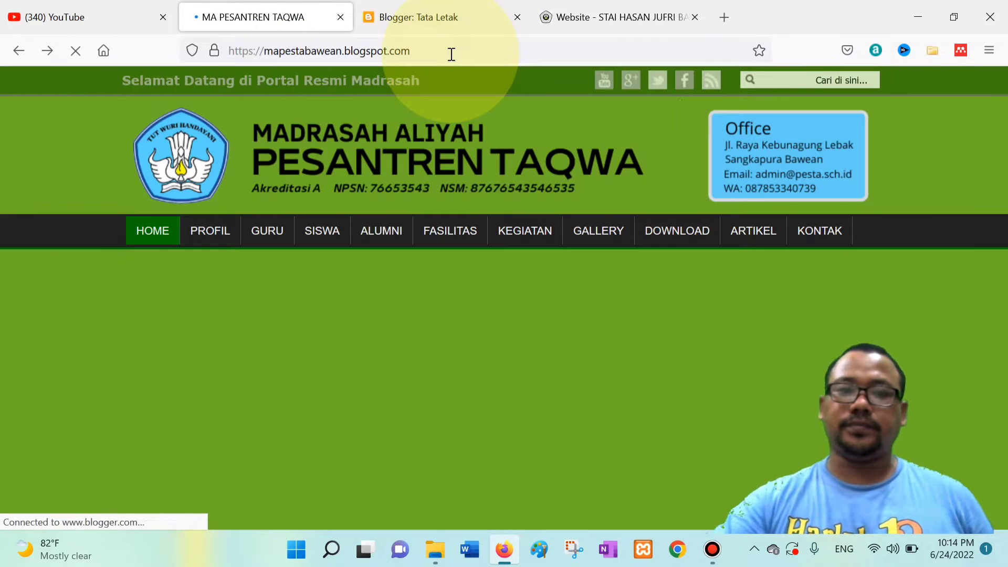
scroll(1002, 121, down, 10)
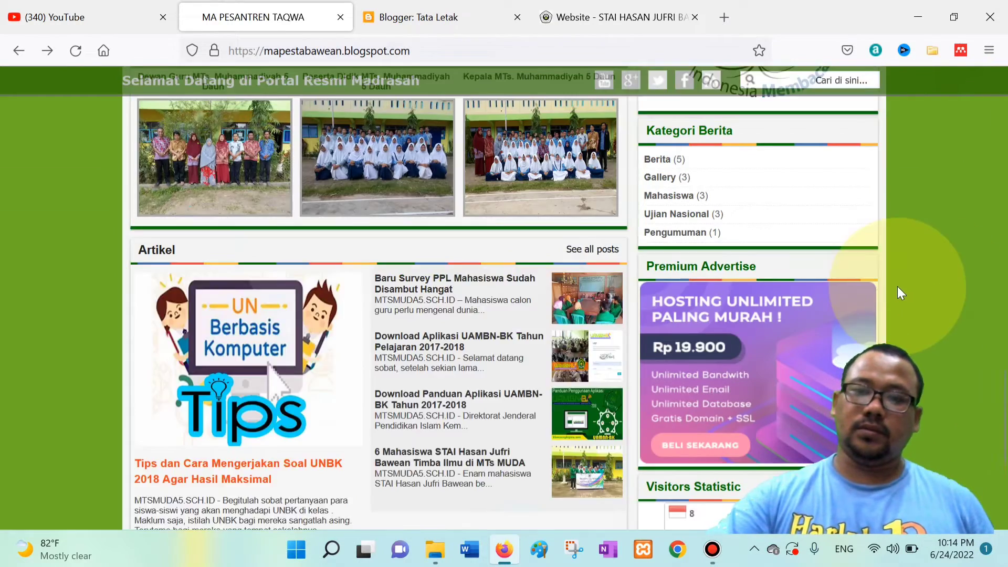
scroll(897, 286, down, 5)
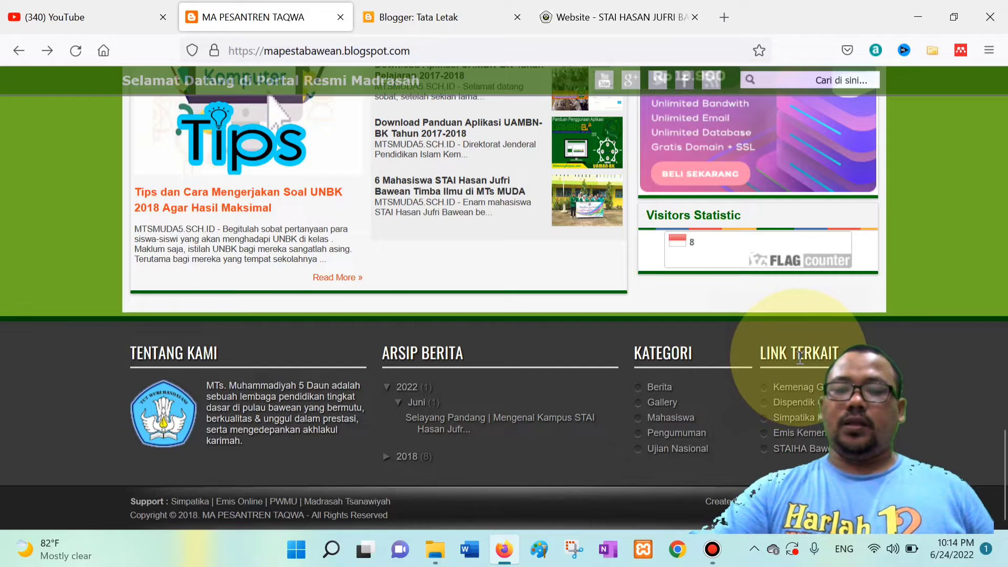
Return to the Blogger layout and delete the Kategori label gadget from footer3.
click(398, 16)
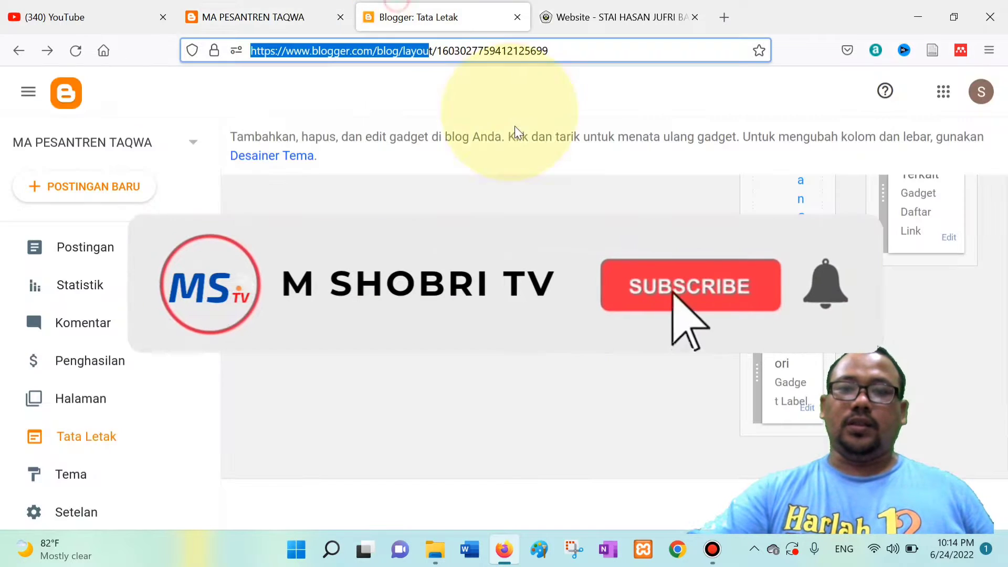
scroll(793, 320, up, 3)
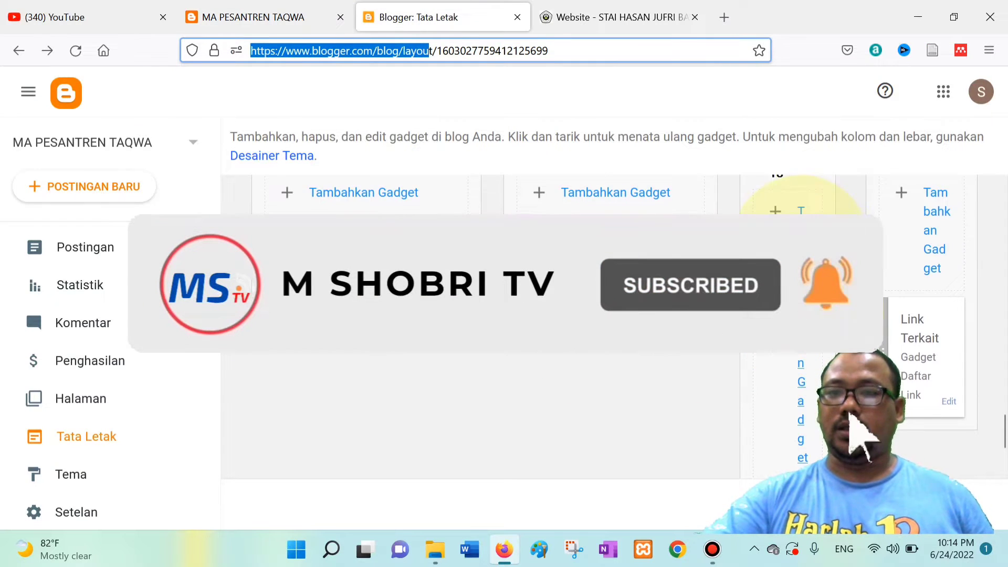
scroll(853, 428, up, 3)
scroll(779, 333, down, 5)
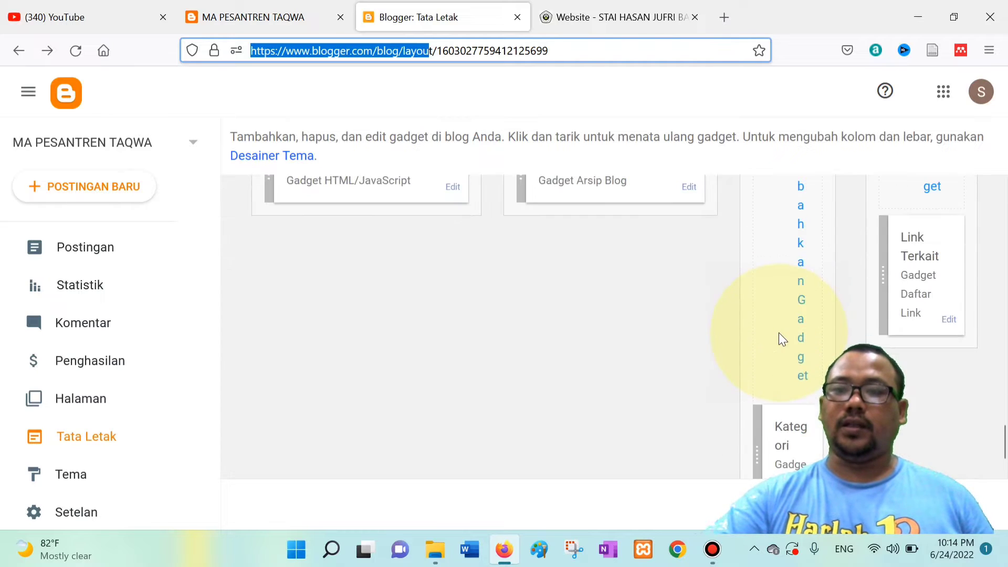
click(808, 409)
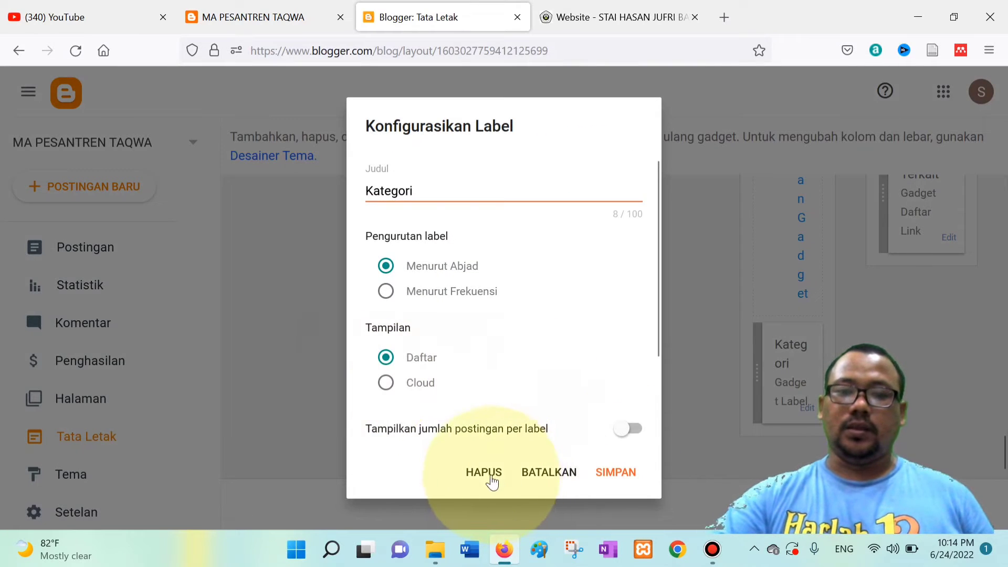
click(491, 475)
click(620, 340)
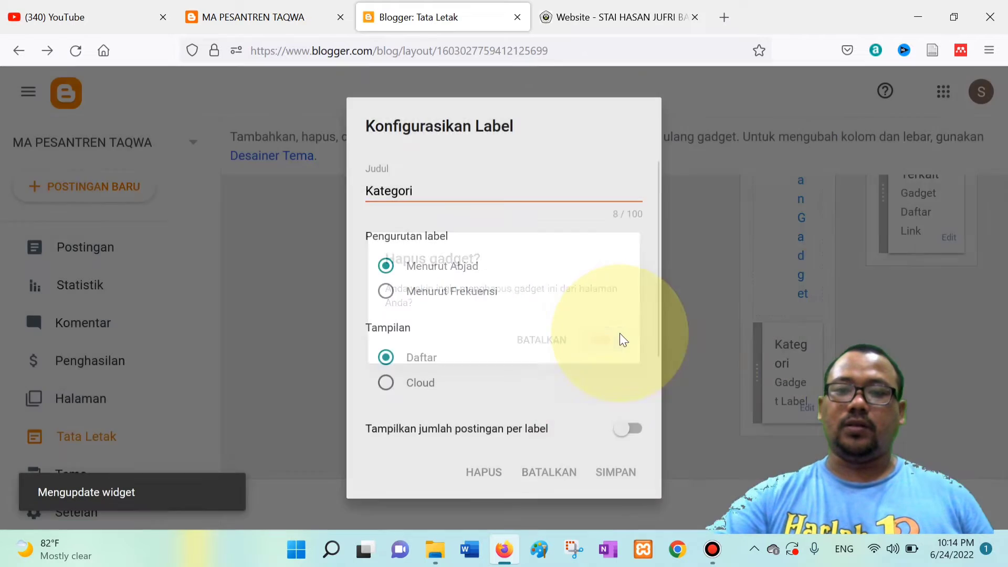
Add a Label gadget to footer3 and set its title to Kategori.
scroll(733, 394, up, 3)
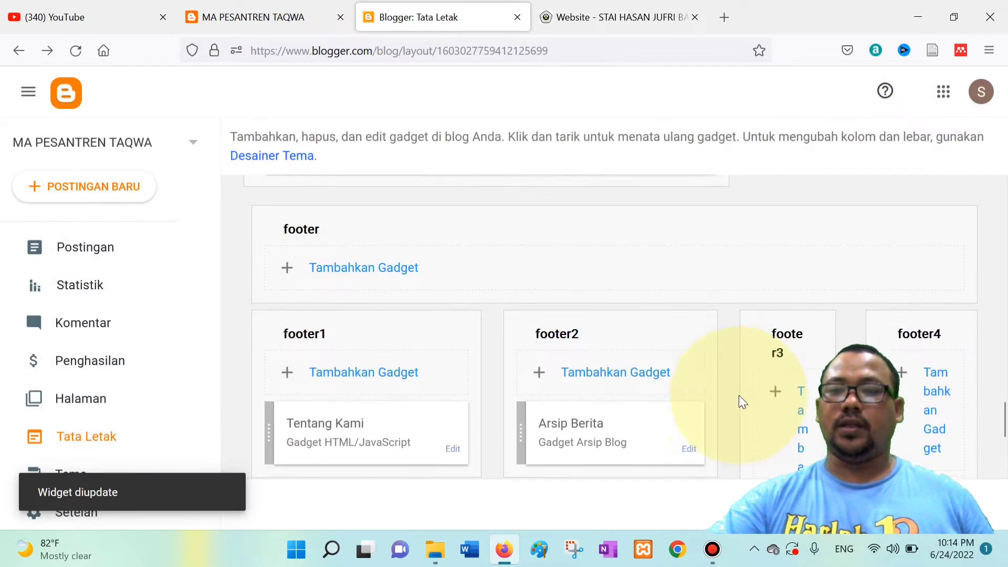
scroll(789, 396, down, 2)
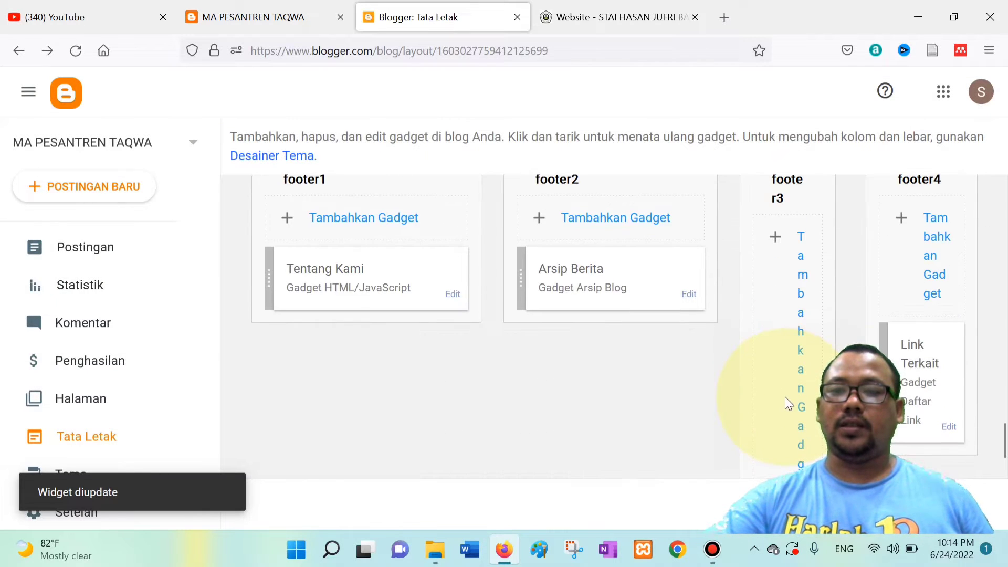
click(799, 360)
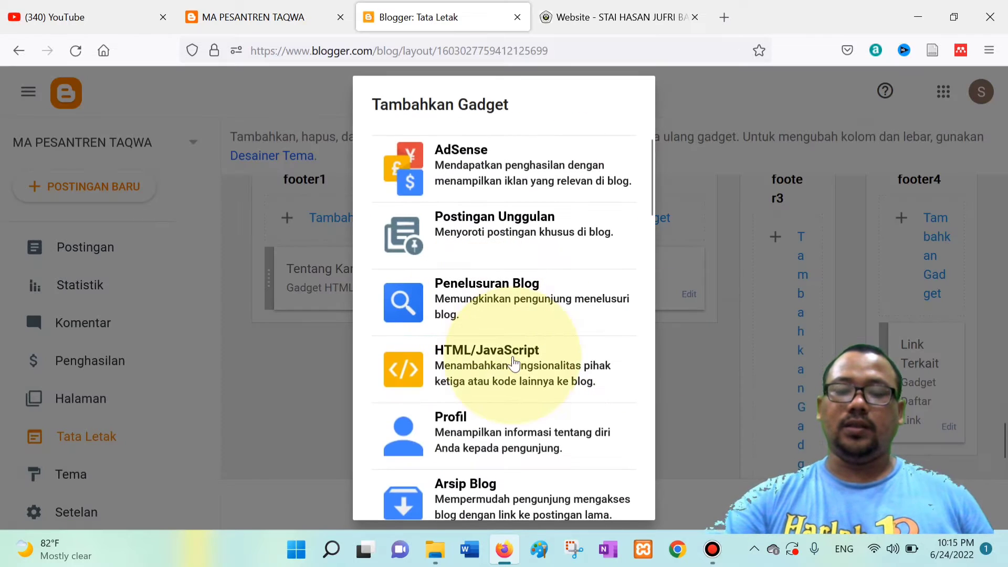
scroll(512, 357, down, 5)
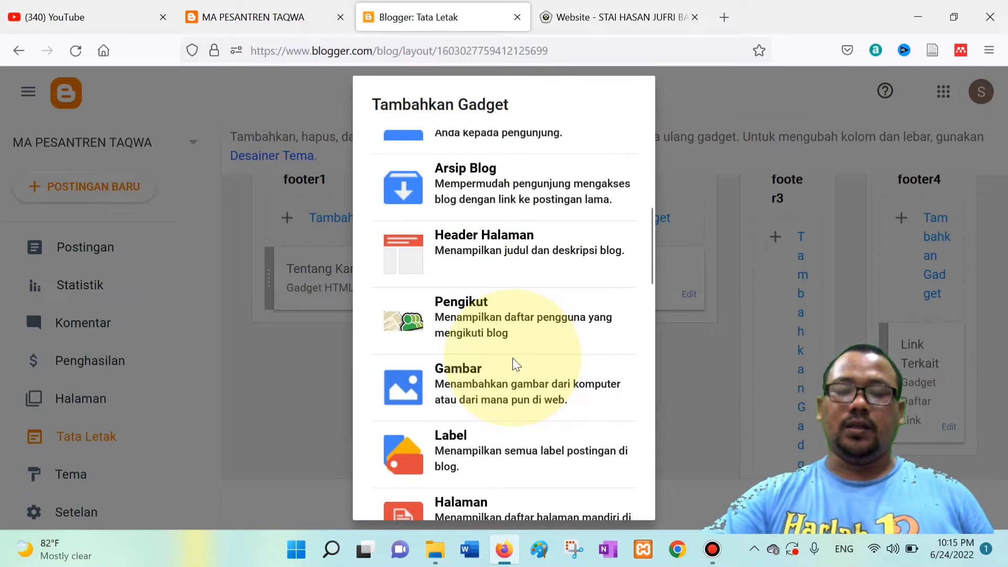
scroll(494, 325, down, 3)
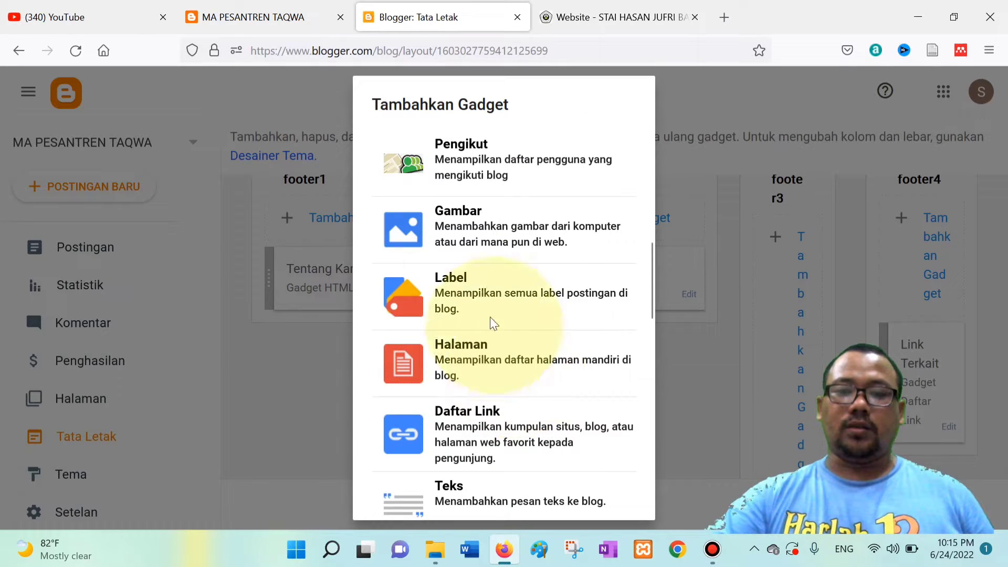
click(474, 278)
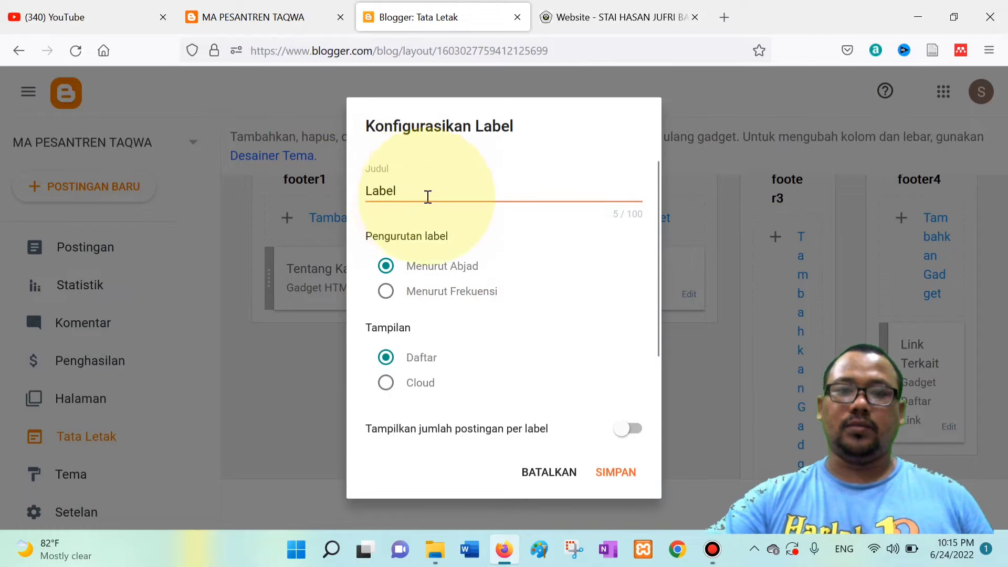
double_click(428, 196)
text(K)
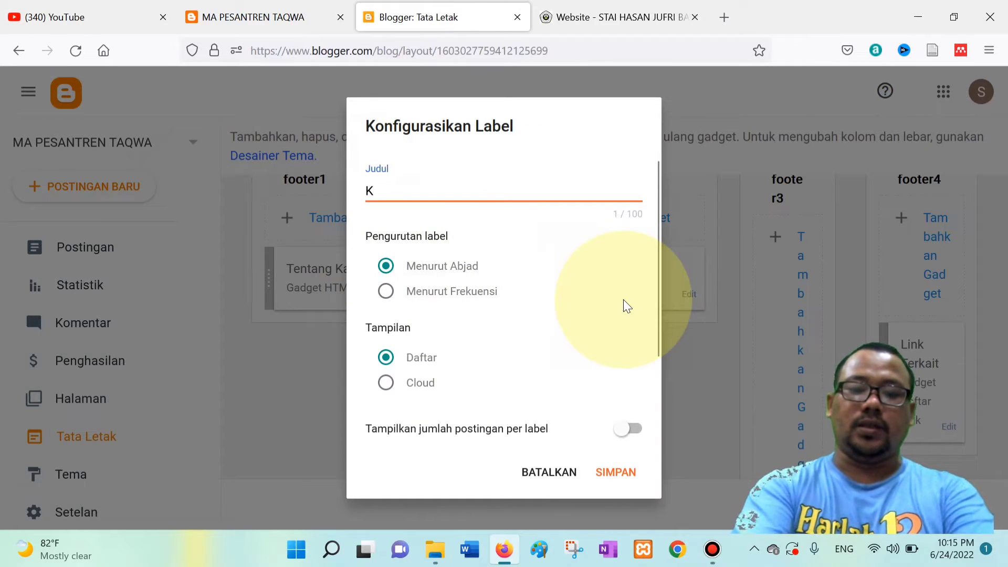
text(ategori)
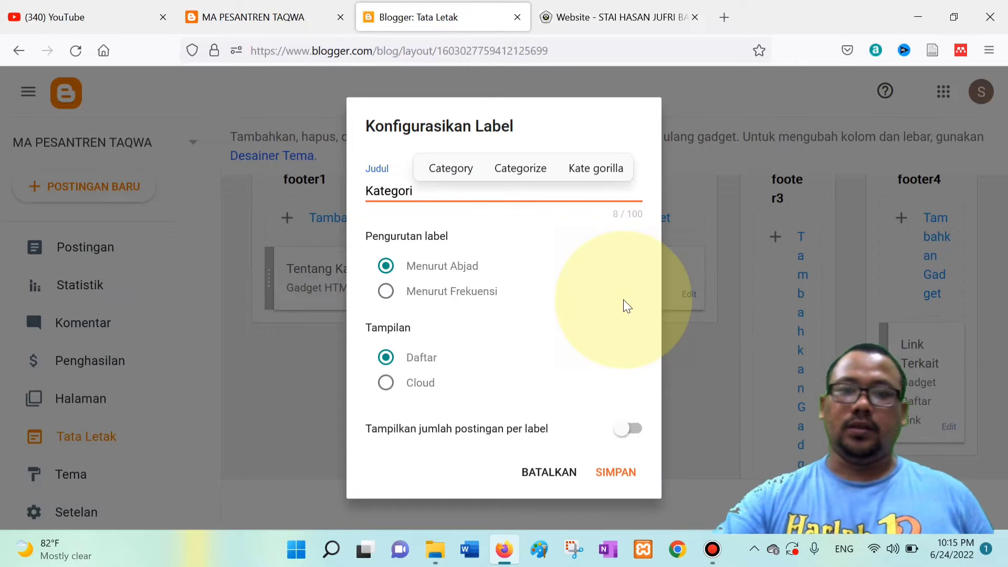
Try the Label yang Dipilih option and review its label list, then restore Semua Label and save the Kategori gadget.
scroll(540, 368, down, 2)
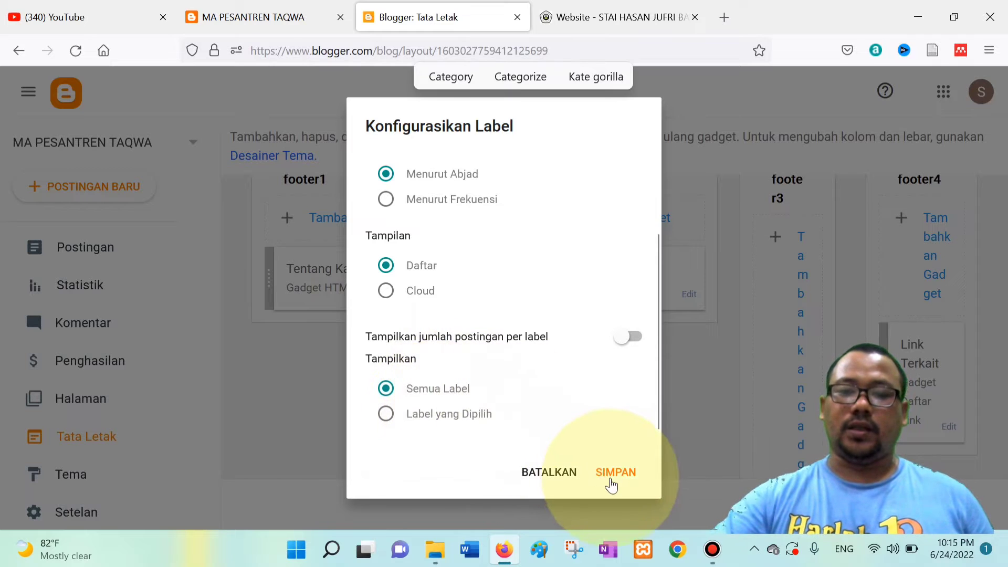
click(450, 414)
scroll(508, 411, down, 5)
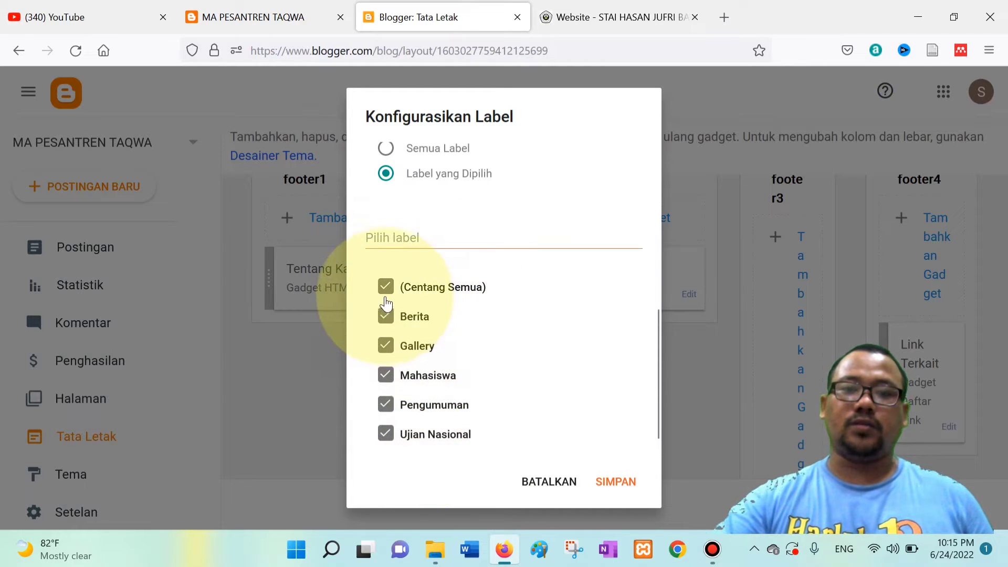
scroll(446, 326, up, 3)
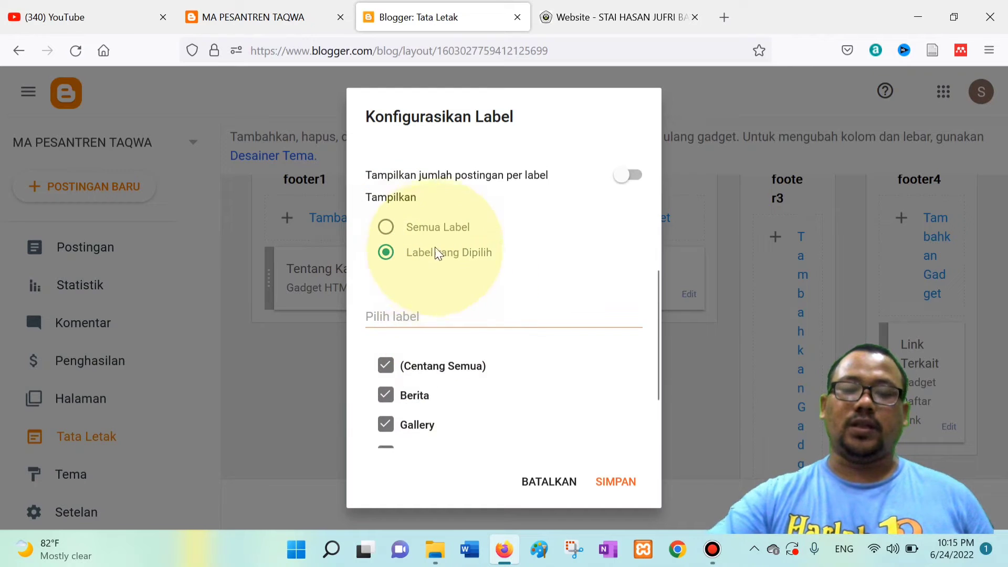
scroll(499, 432, down, 3)
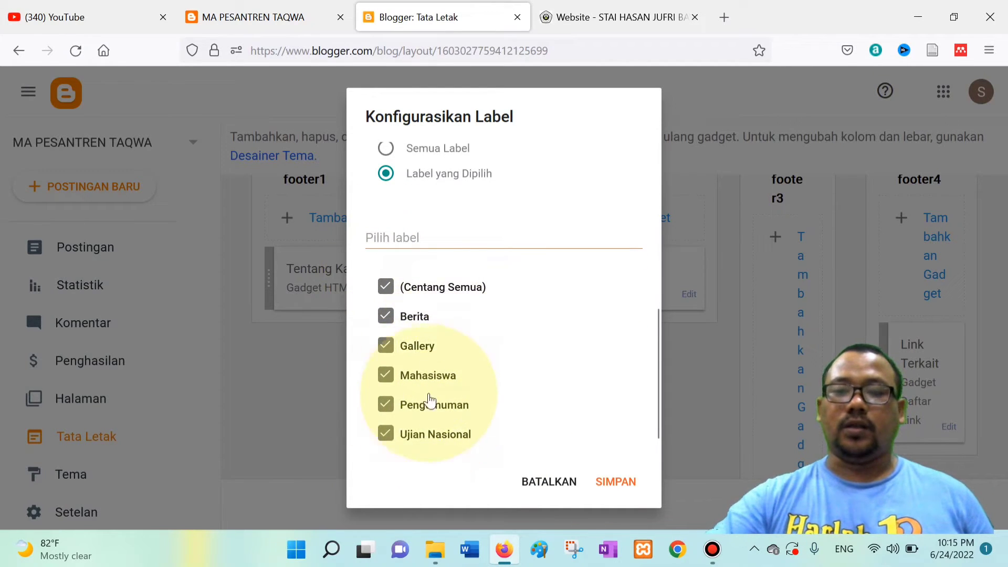
scroll(446, 415, up, 5)
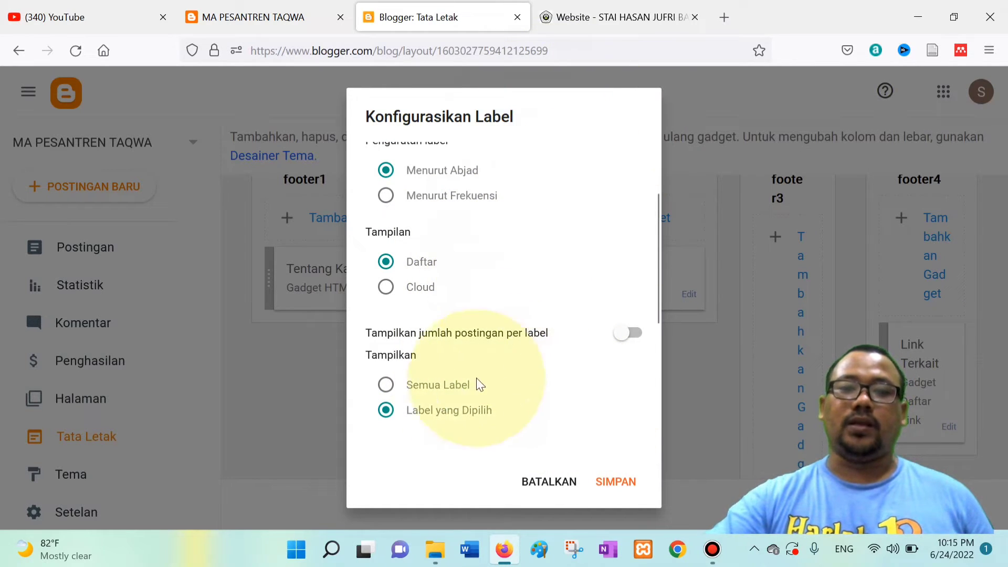
click(448, 391)
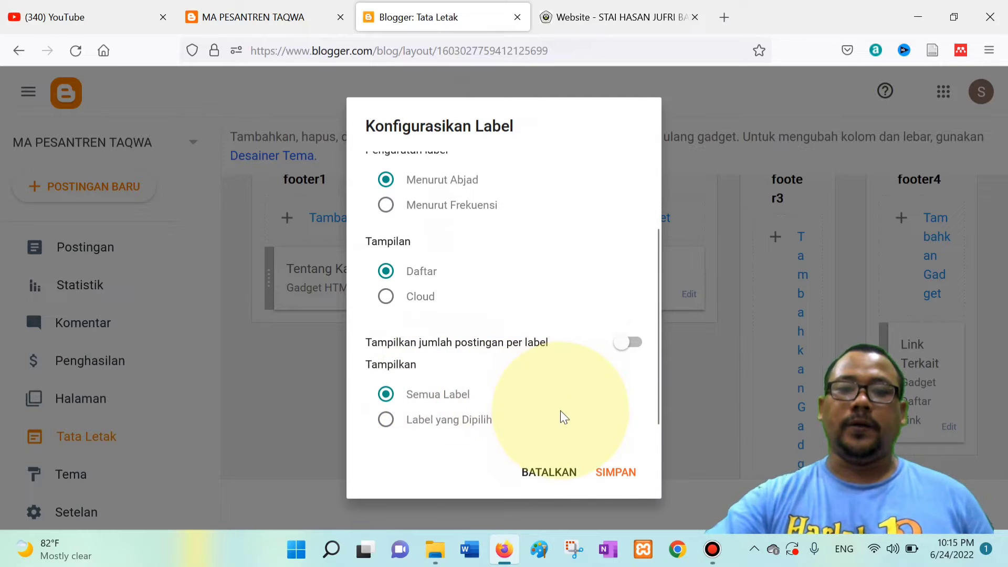
click(625, 474)
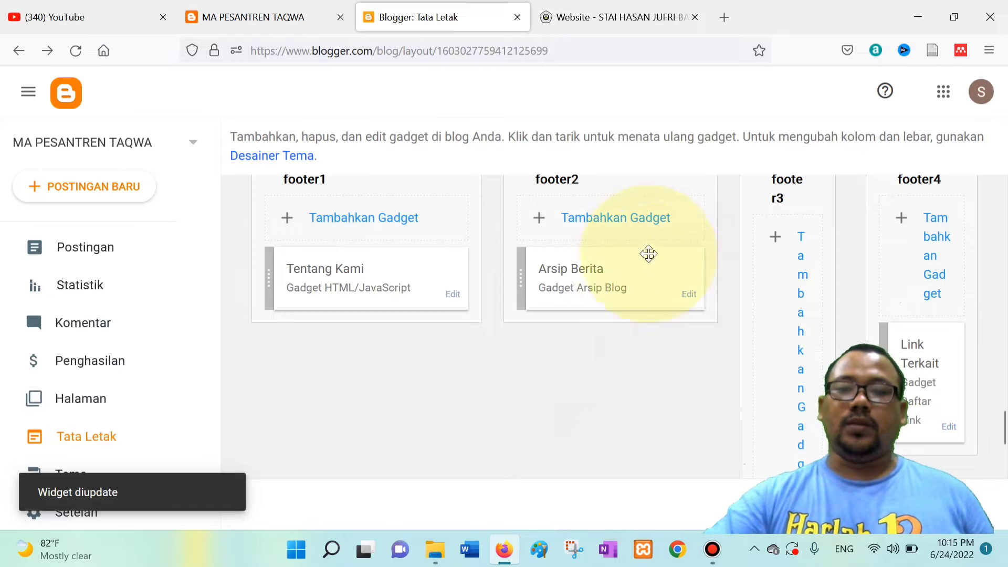
Delete the Arsip Berita gadget from footer2.
click(689, 297)
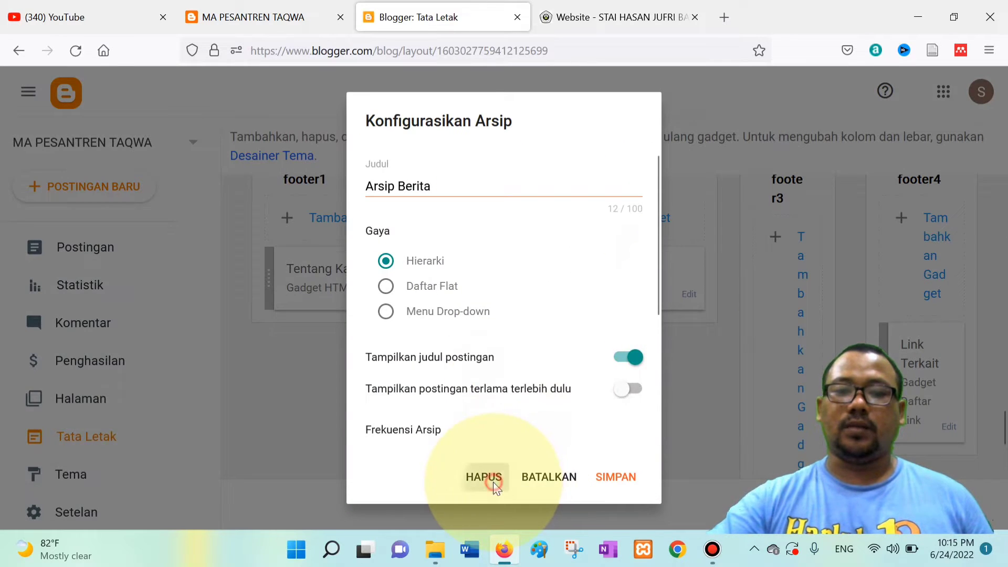
click(484, 478)
click(615, 342)
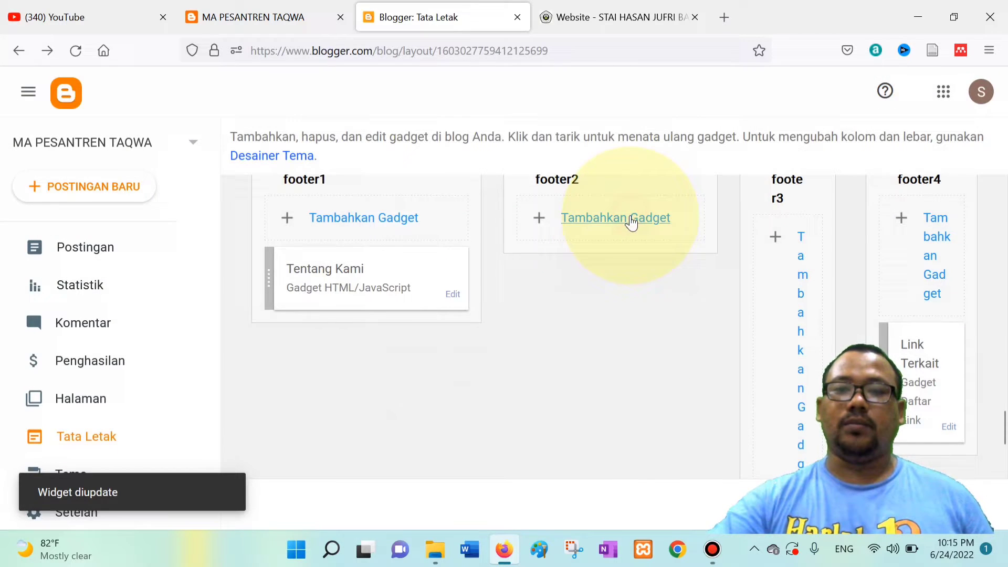
Start adding an Arsip Blog gadget to footer2.
click(630, 218)
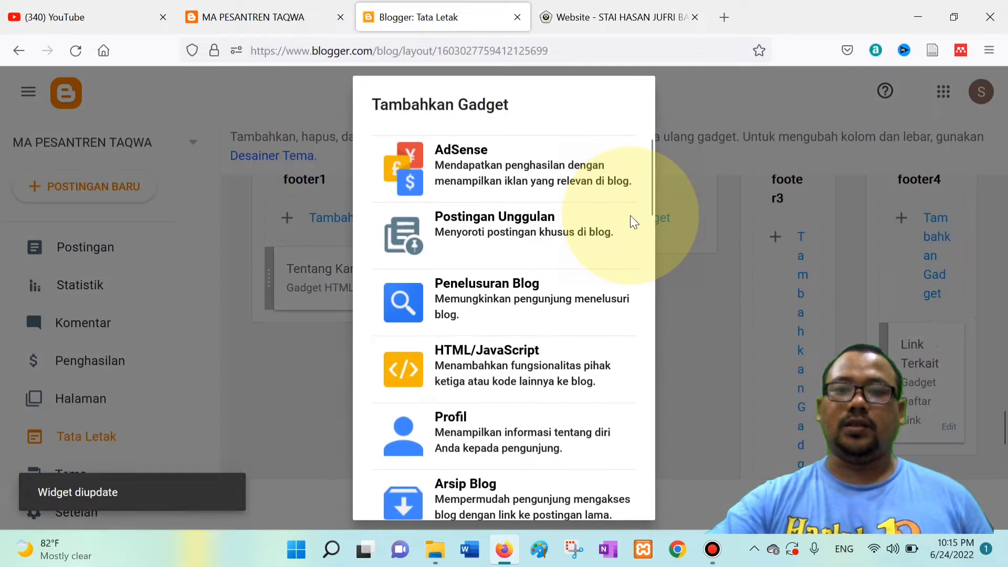
scroll(525, 433, down, 4)
scroll(525, 433, down, 3)
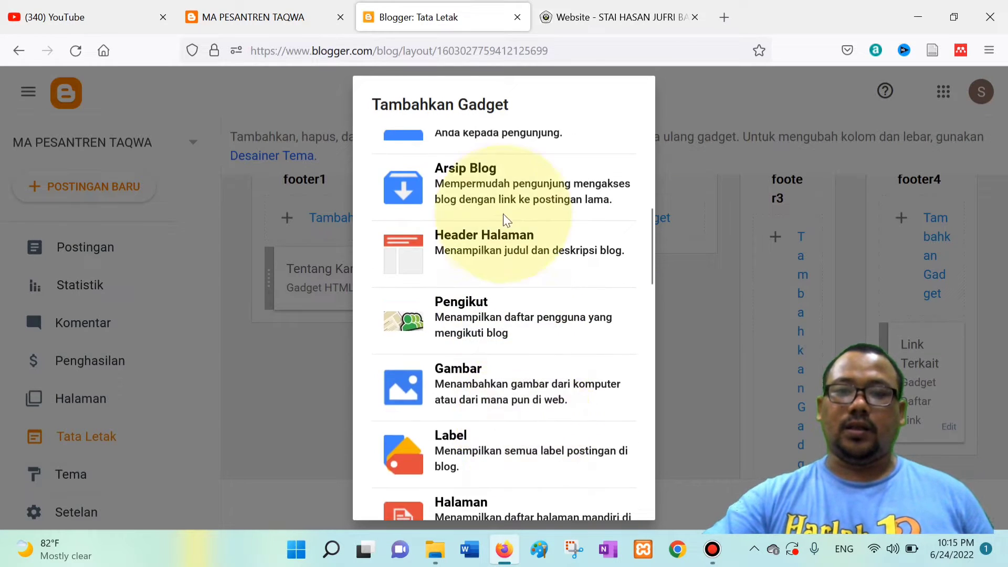
scroll(503, 213, up, 4)
click(470, 336)
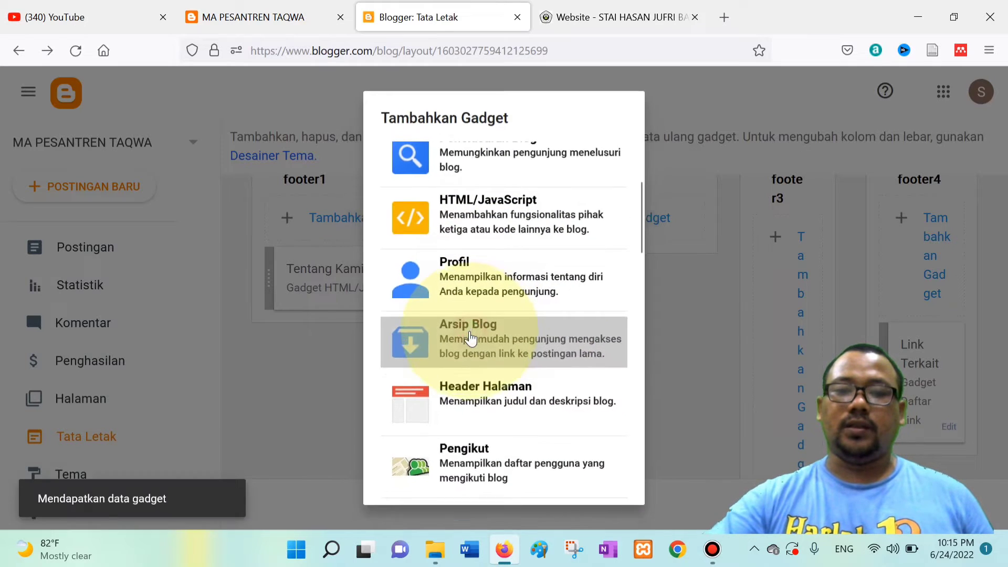
Title the new archive gadget Arsip Informasi, review its archive options and save it.
drag(436, 184, 405, 176)
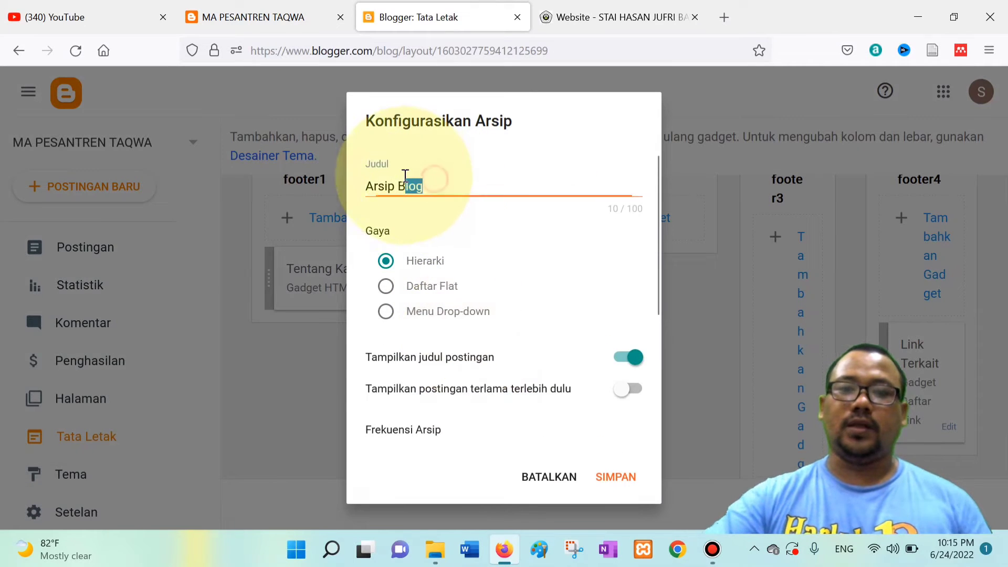
text(B)
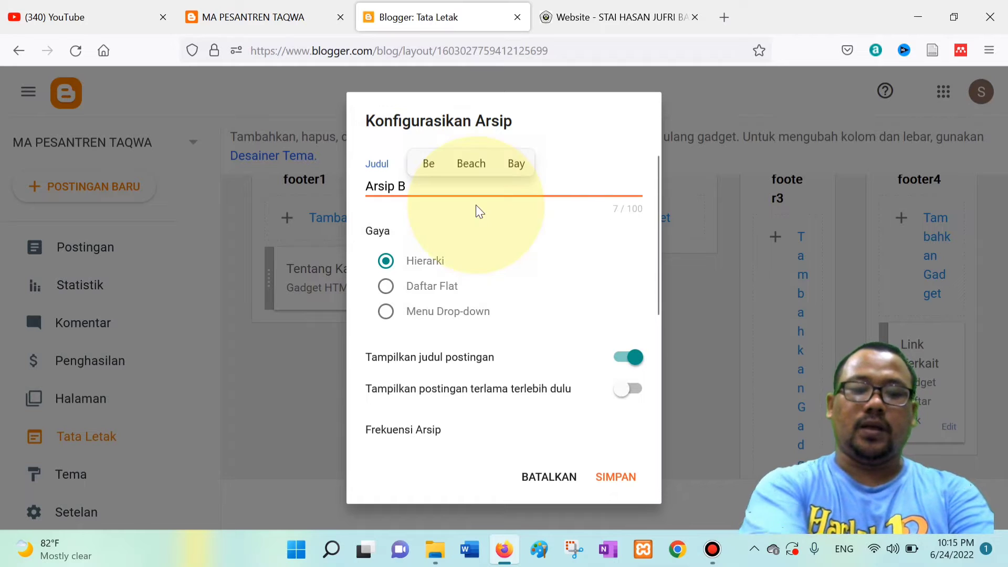
text(eri)
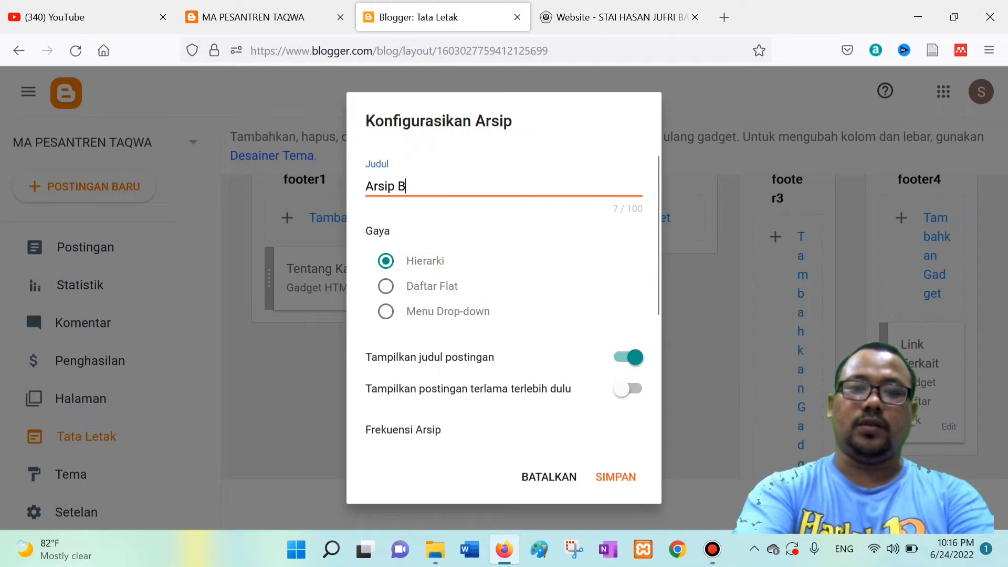
text(Infor)
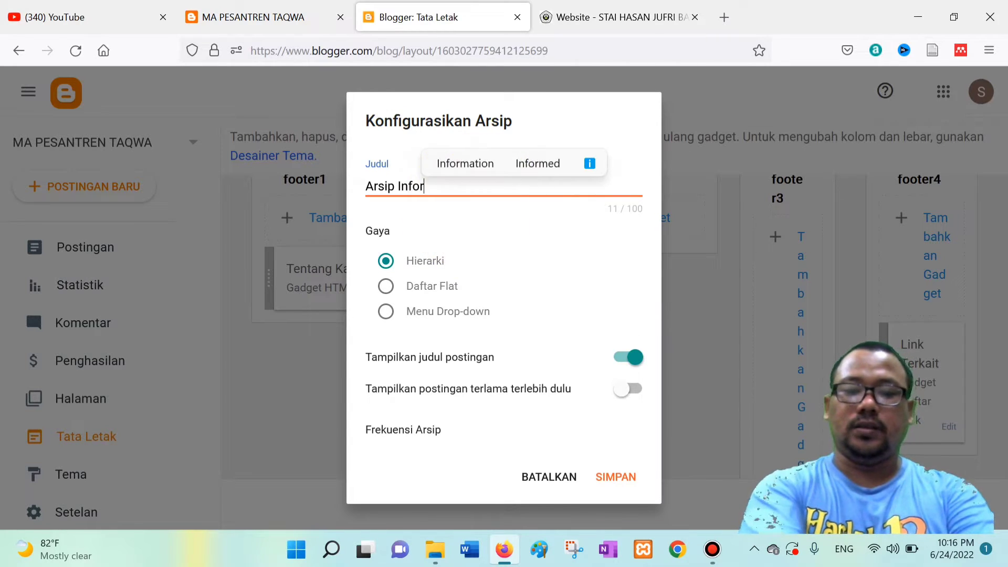
text(masi)
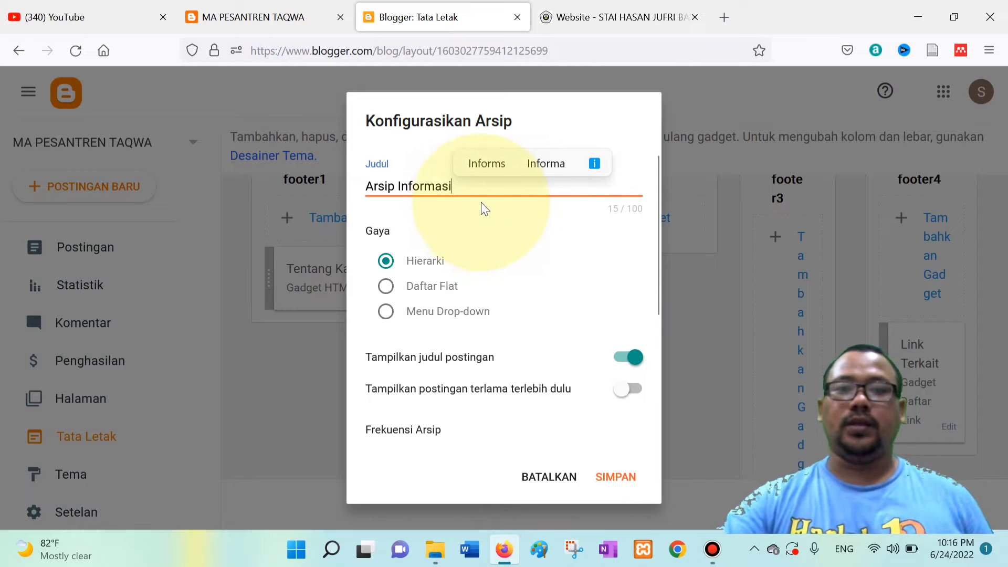
scroll(481, 205, down, 1)
scroll(503, 271, down, 3)
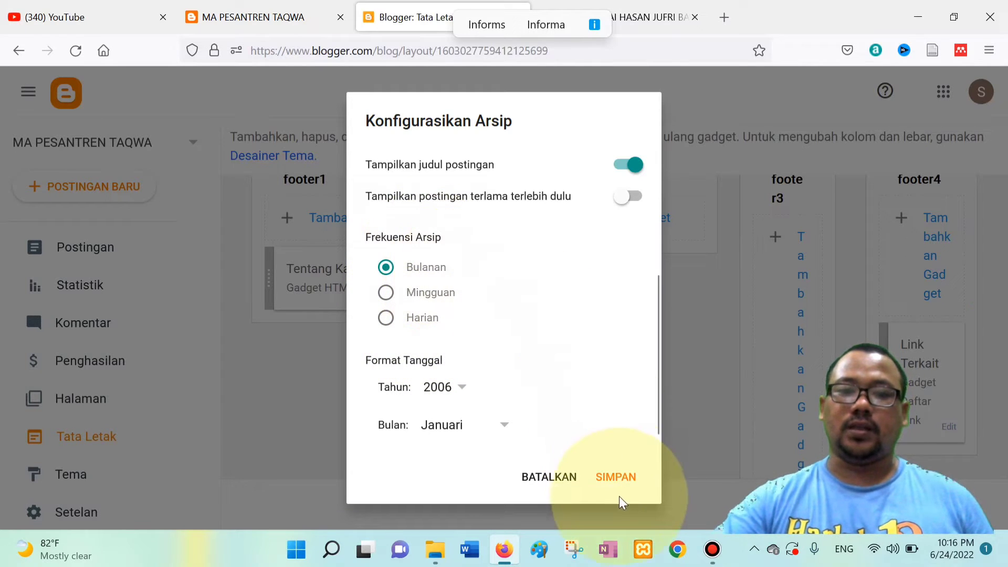
click(622, 478)
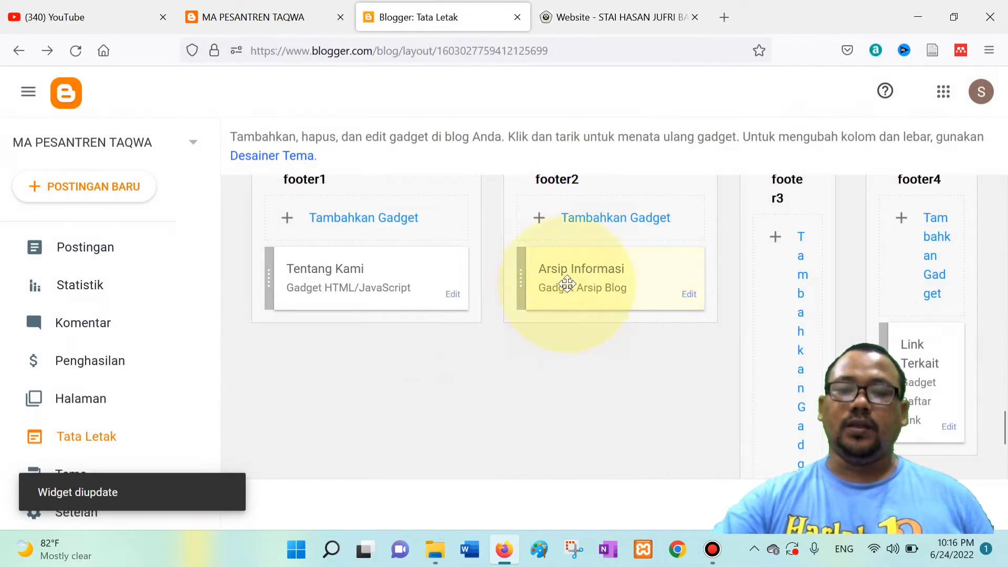
Switch to the MA PESANTREN TAQWA blog and examine the logo and description text under Tentang Kami in the footer.
click(617, 17)
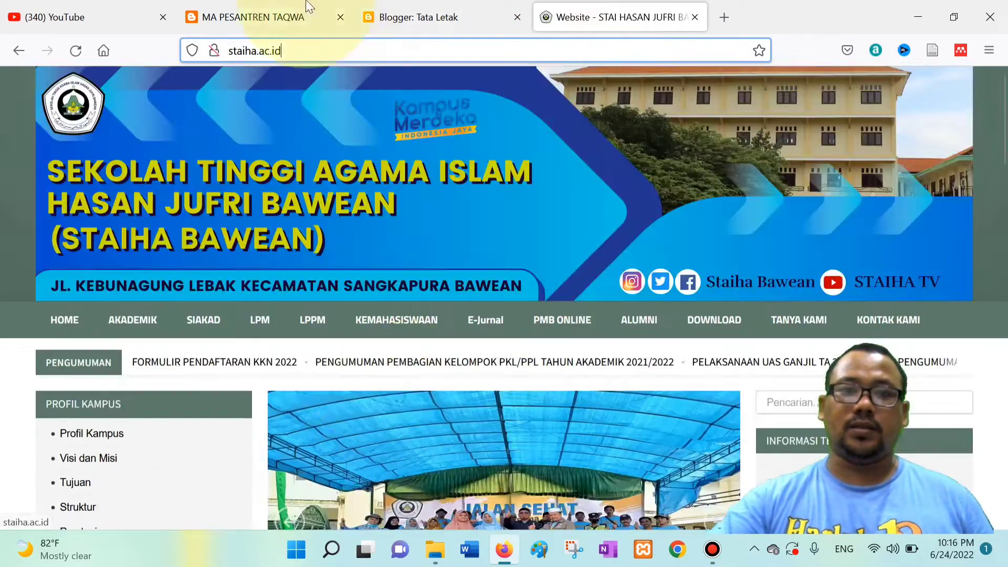
click(310, 6)
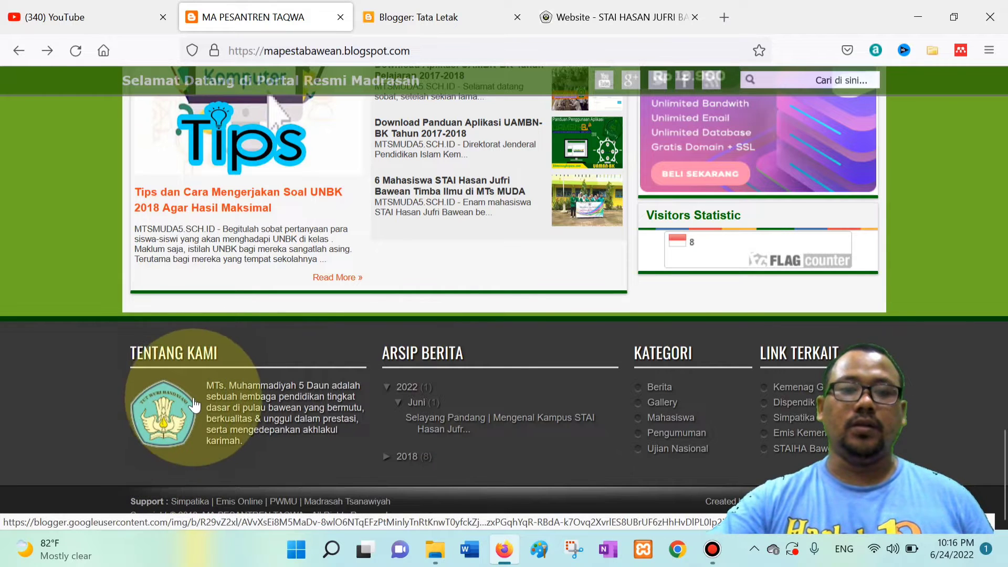
drag(209, 393, 244, 408)
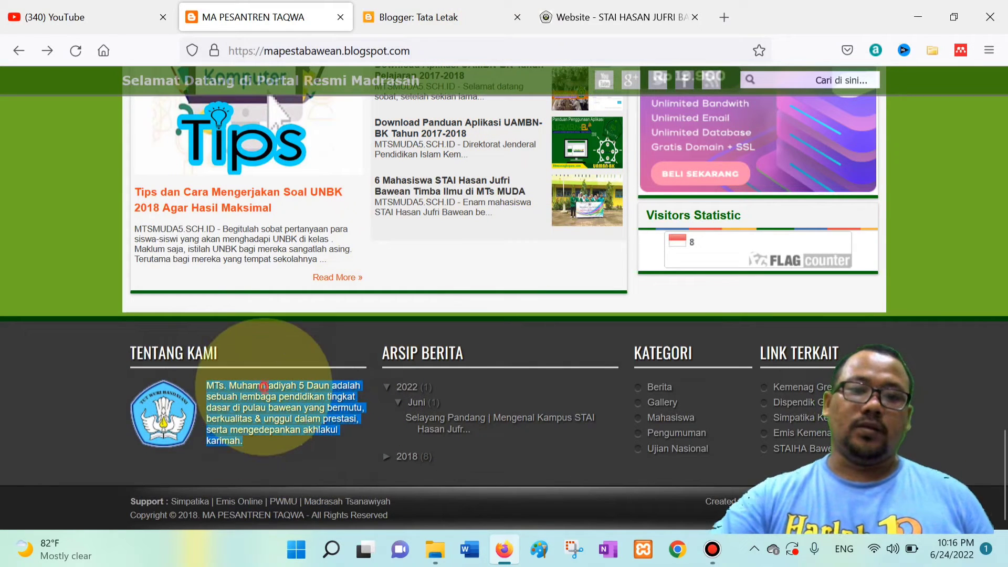
click(278, 452)
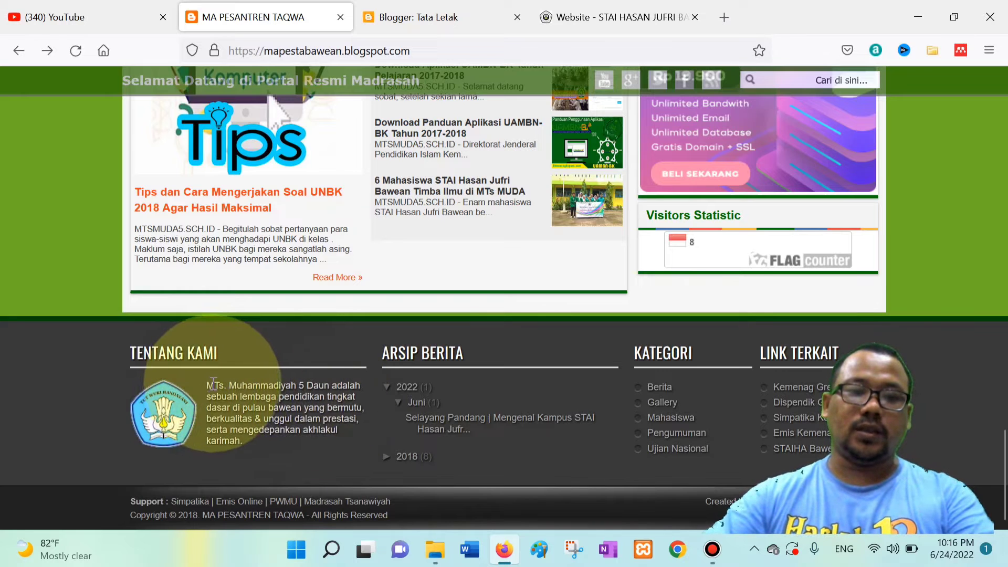
drag(207, 388, 262, 448)
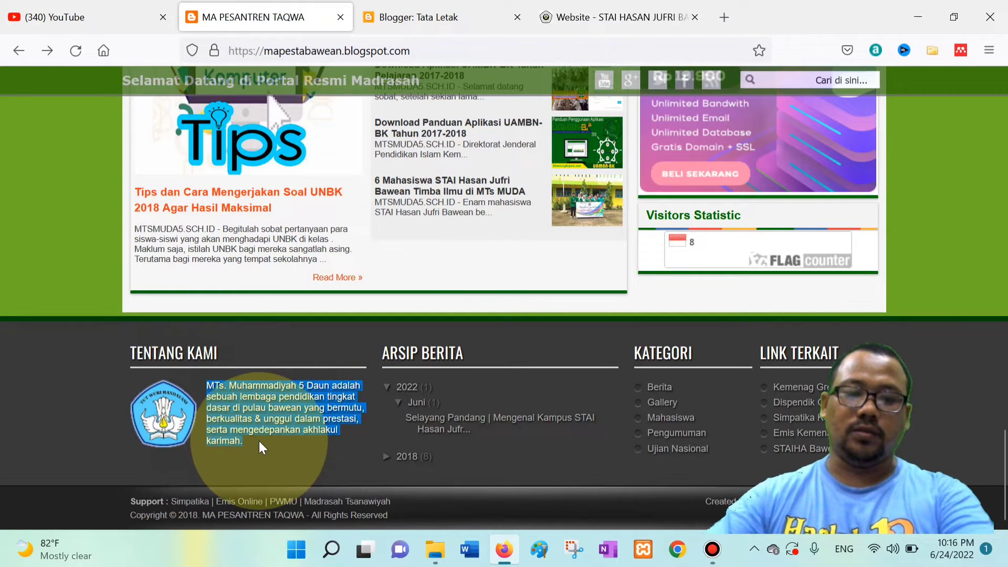
click(261, 444)
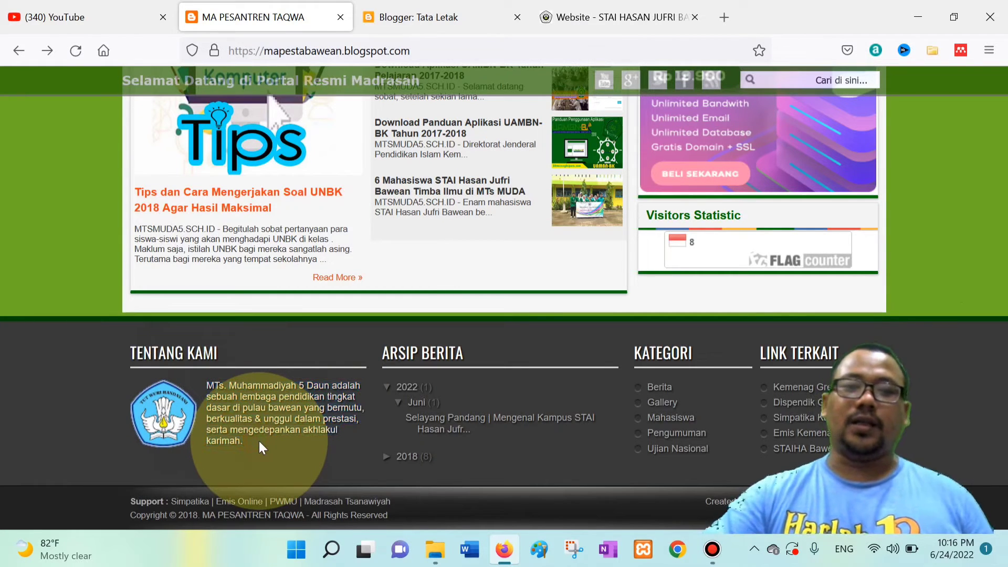
Return to the Blogger layout and delete the Tentang Kami gadget from footer1.
click(435, 17)
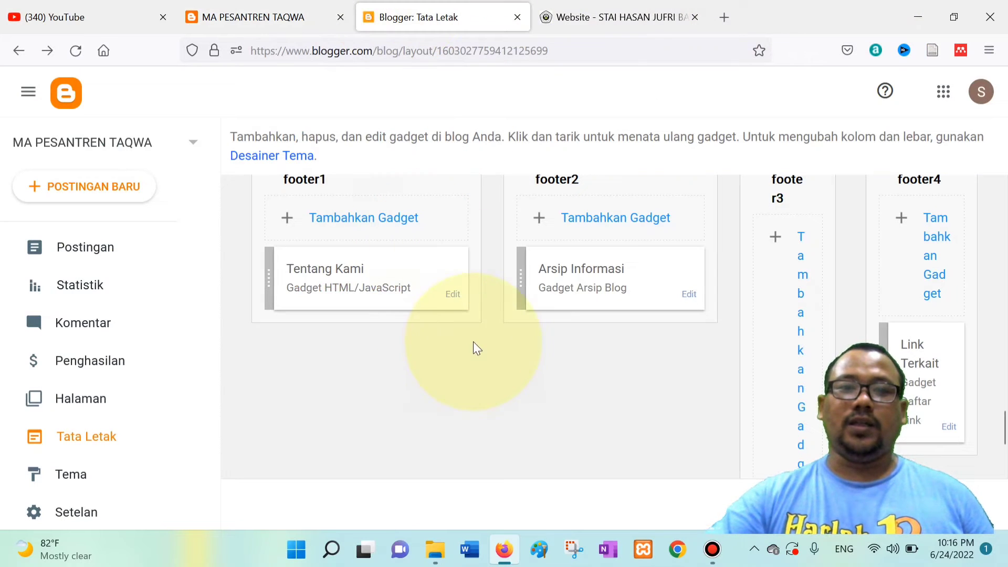
click(457, 297)
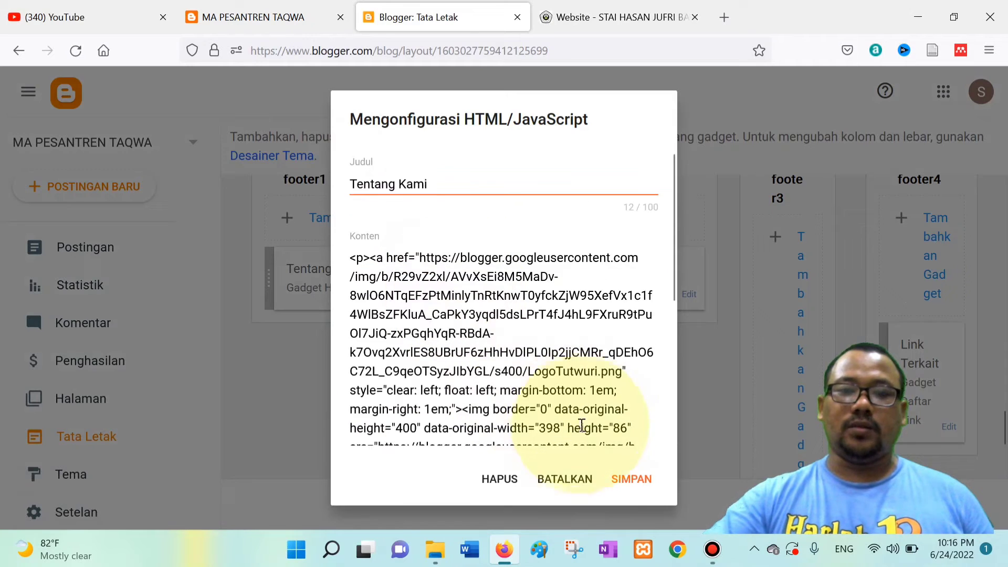
click(505, 480)
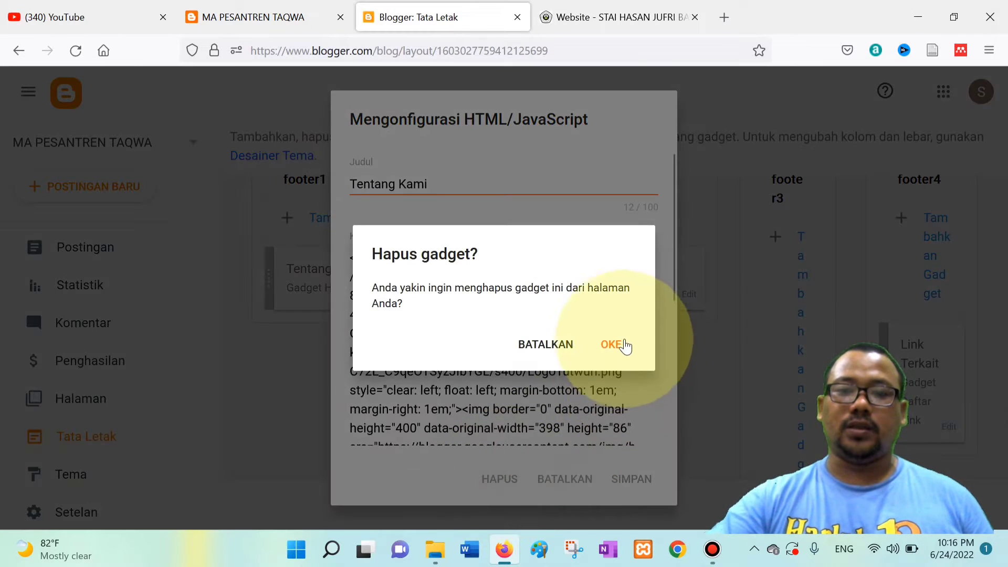
click(619, 340)
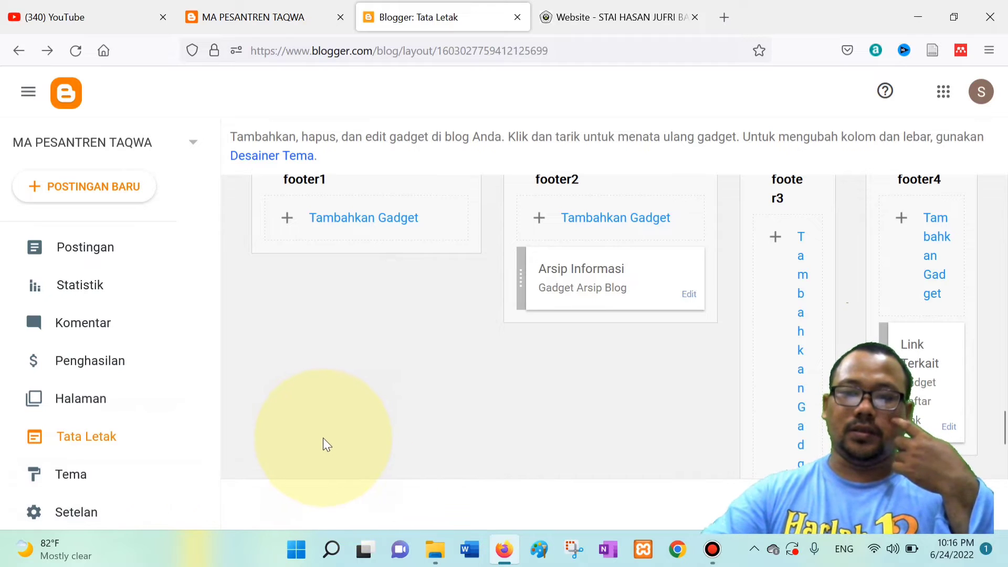
scroll(382, 278, up, 5)
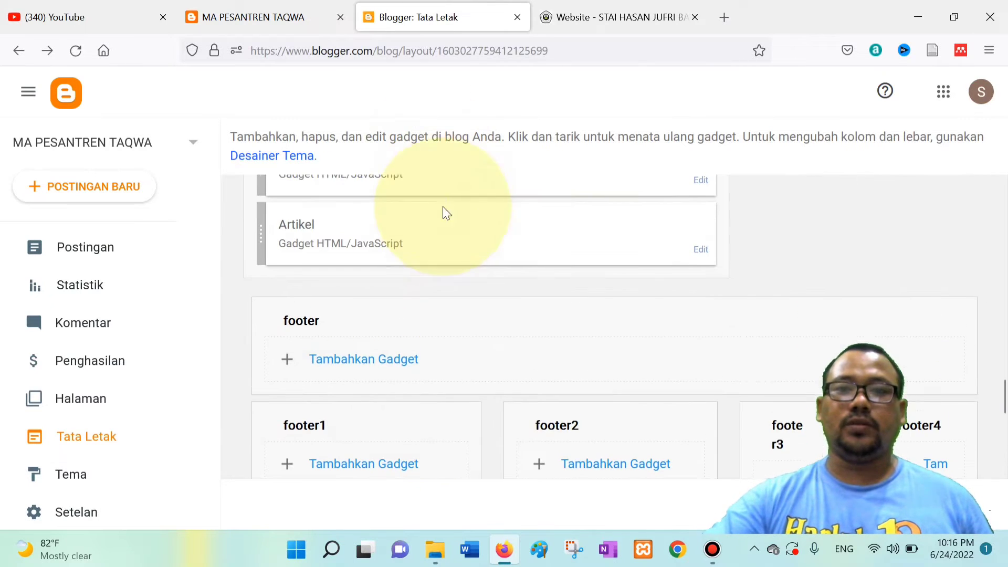
Reload the MA PESANTREN TAQWA blog and examine how its footer columns are arranged.
click(262, 16)
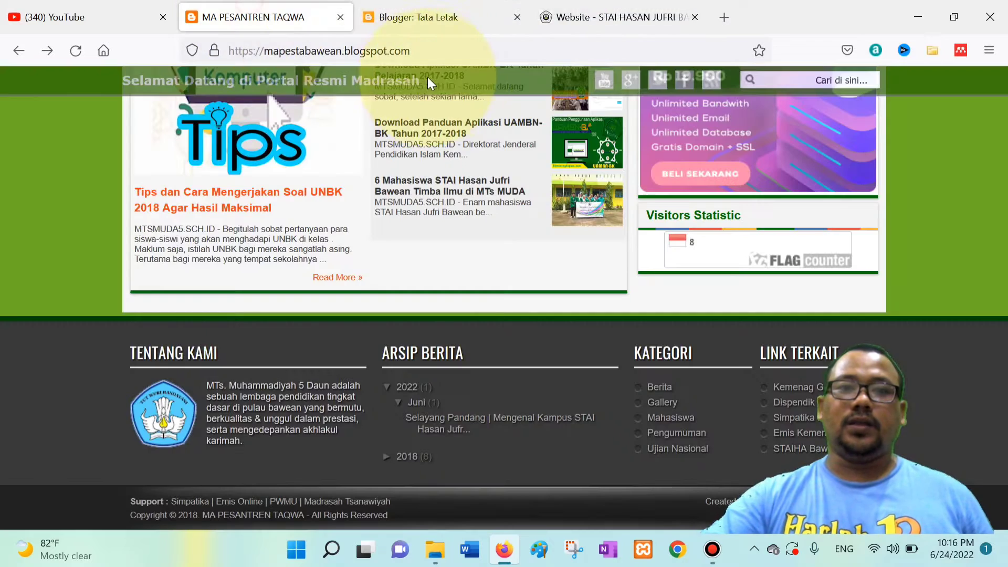
click(446, 53)
key(Return)
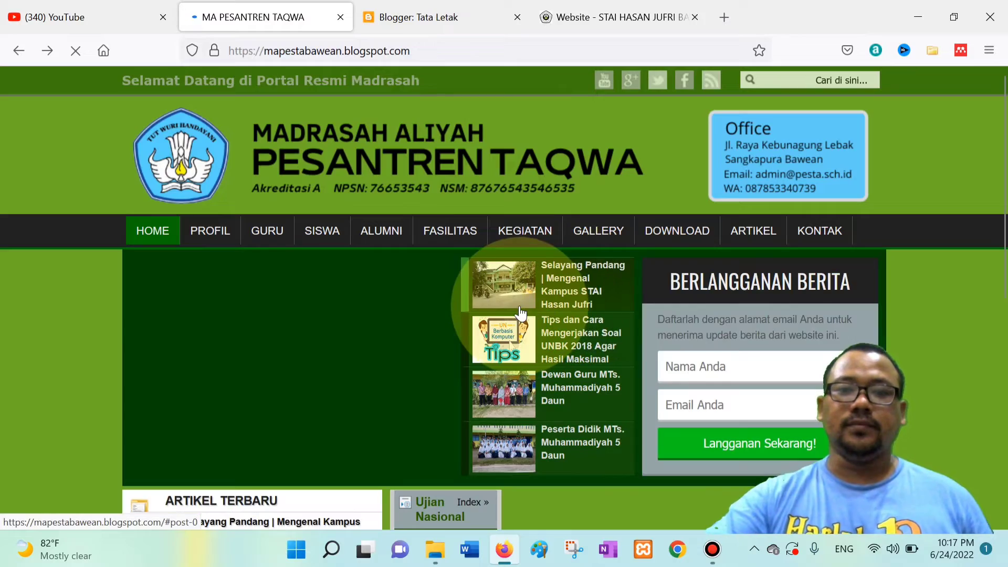
scroll(519, 309, down, 8)
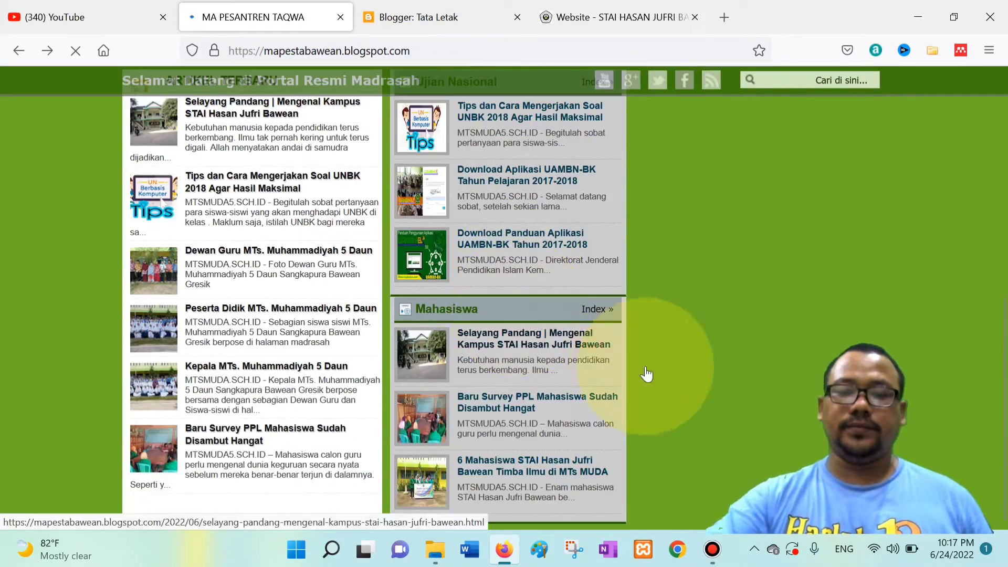
scroll(654, 383, down, 15)
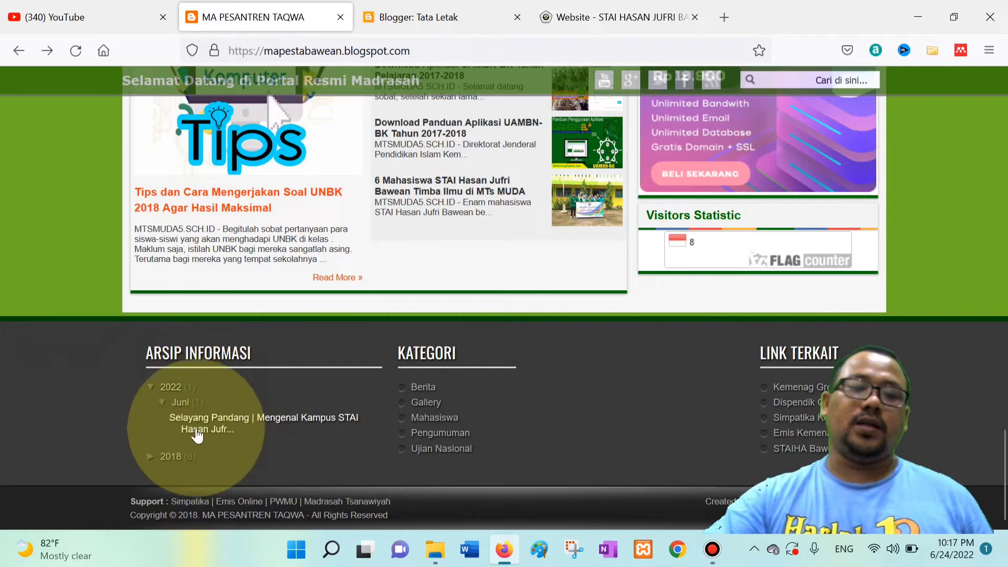
Go back to Blogger, create a new post and set its editor to Tampilan menulis.
click(440, 8)
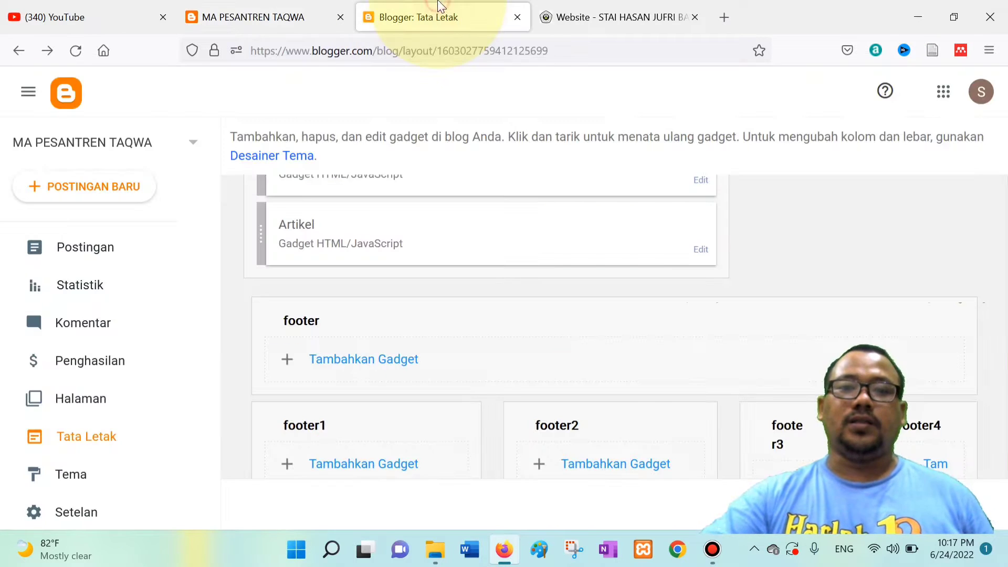
scroll(389, 361, up, 5)
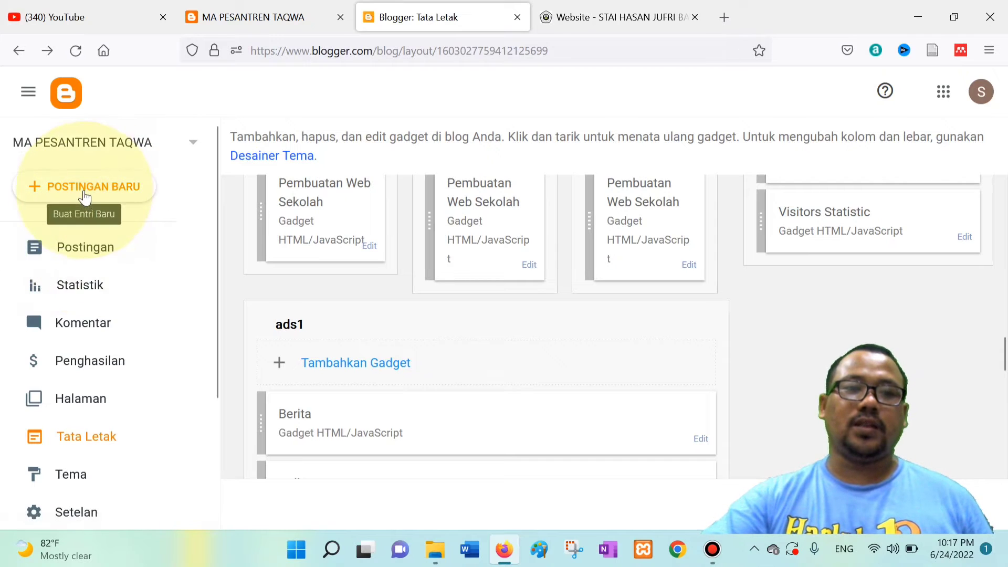
click(102, 192)
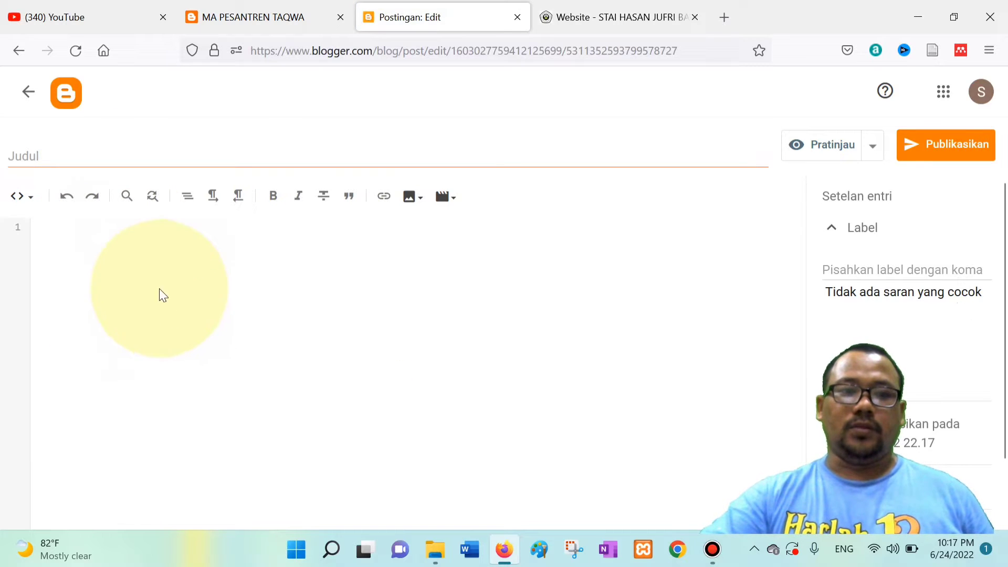
click(154, 267)
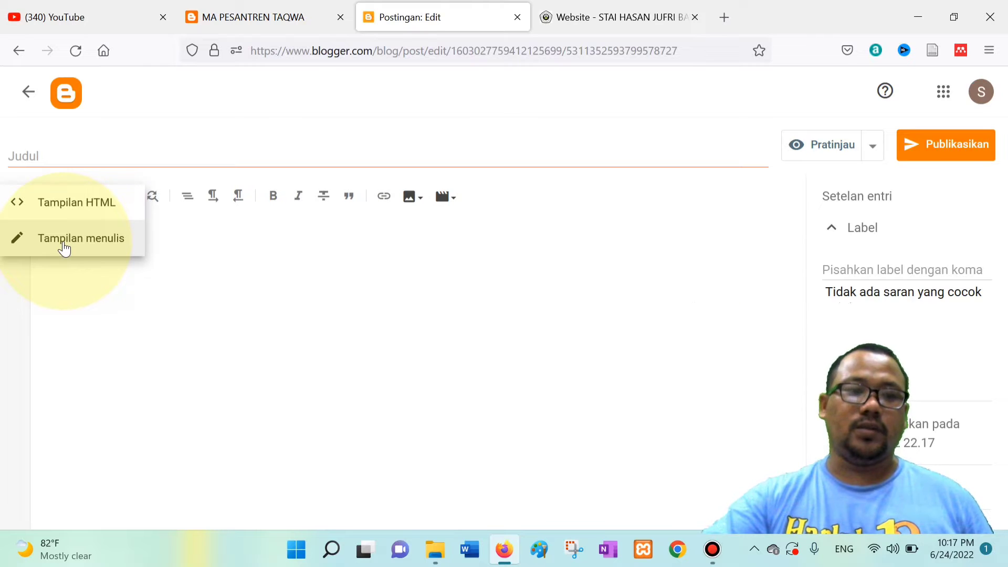
click(37, 224)
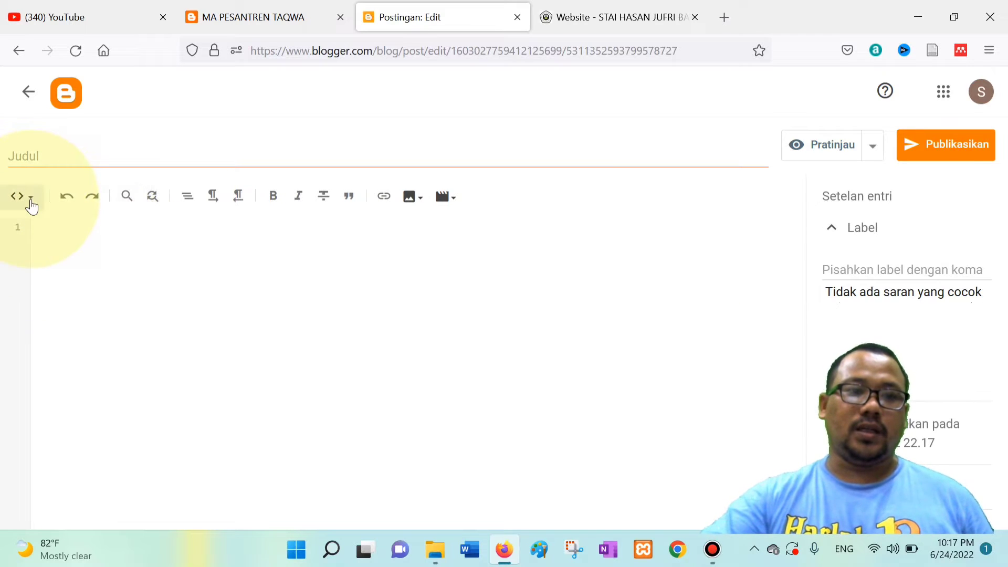
click(31, 206)
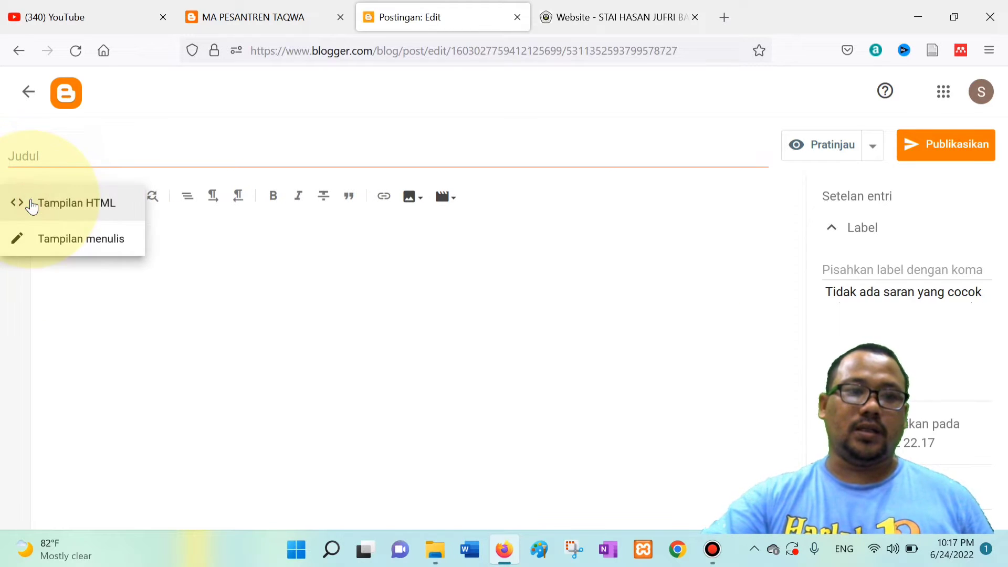
click(92, 240)
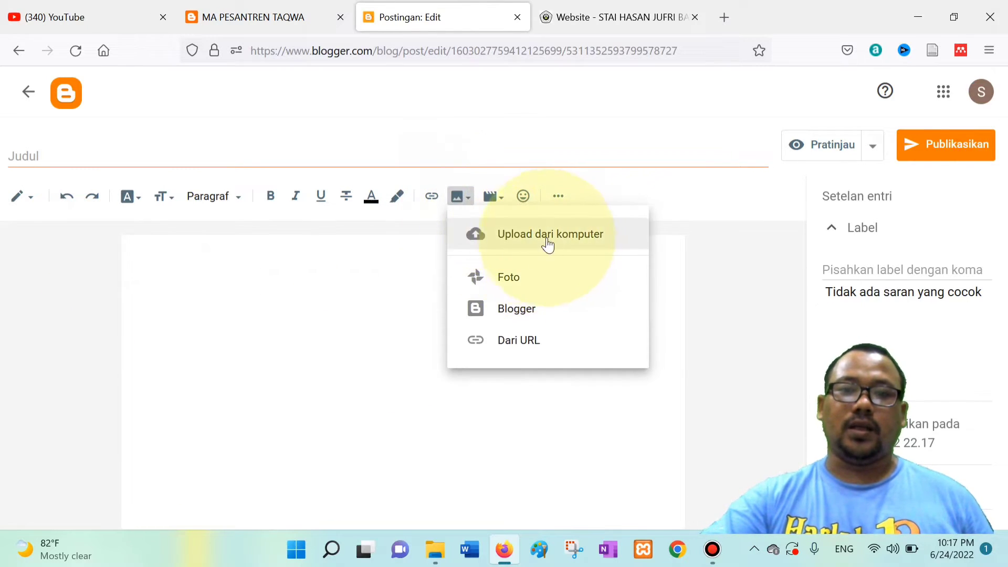
Upload the image logo-Tut-Wuri-Handayani-1 from the computer's Downloads folder and insert it into the post.
click(553, 245)
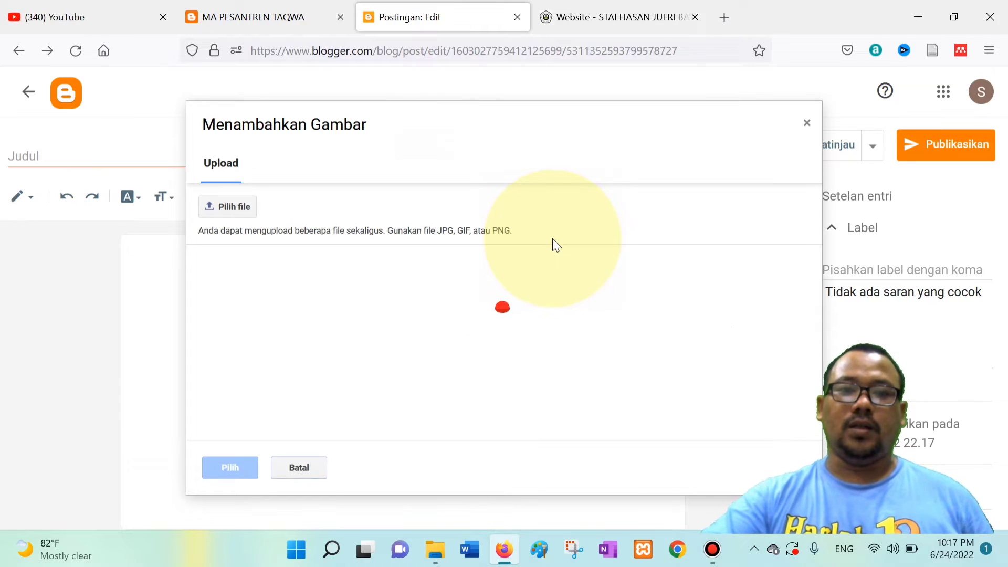
click(247, 213)
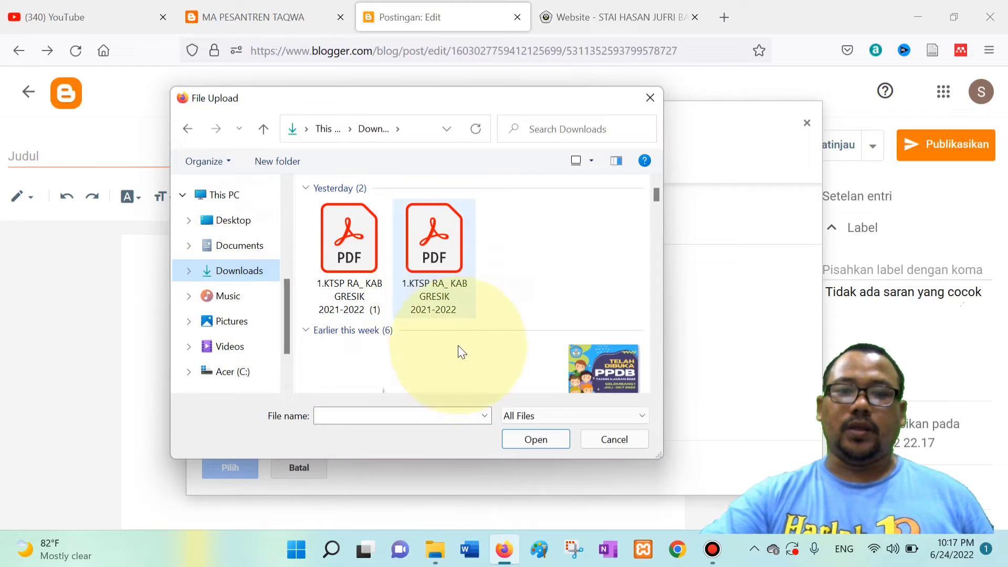
scroll(526, 313, down, 5)
scroll(527, 313, down, 8)
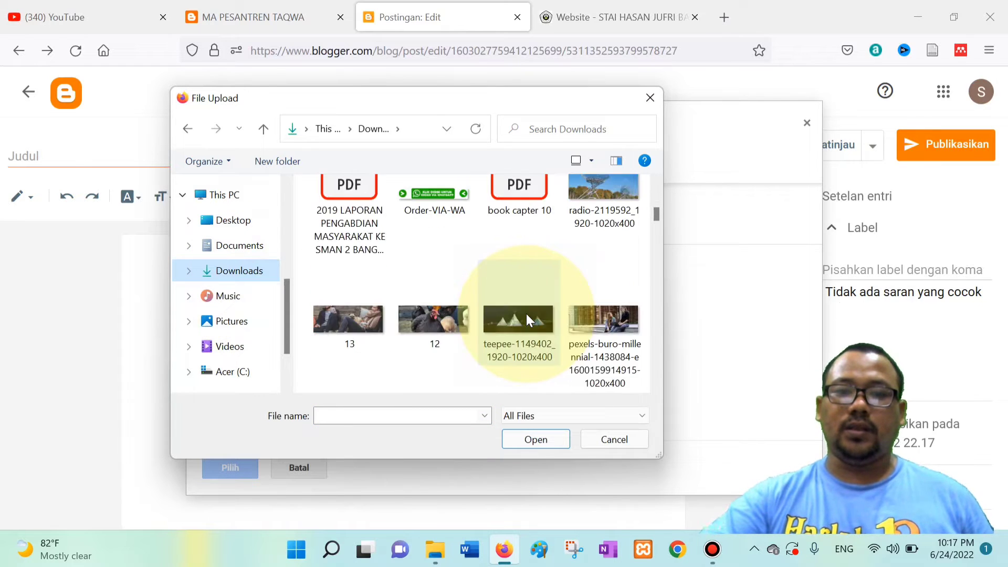
scroll(526, 314, up, 1)
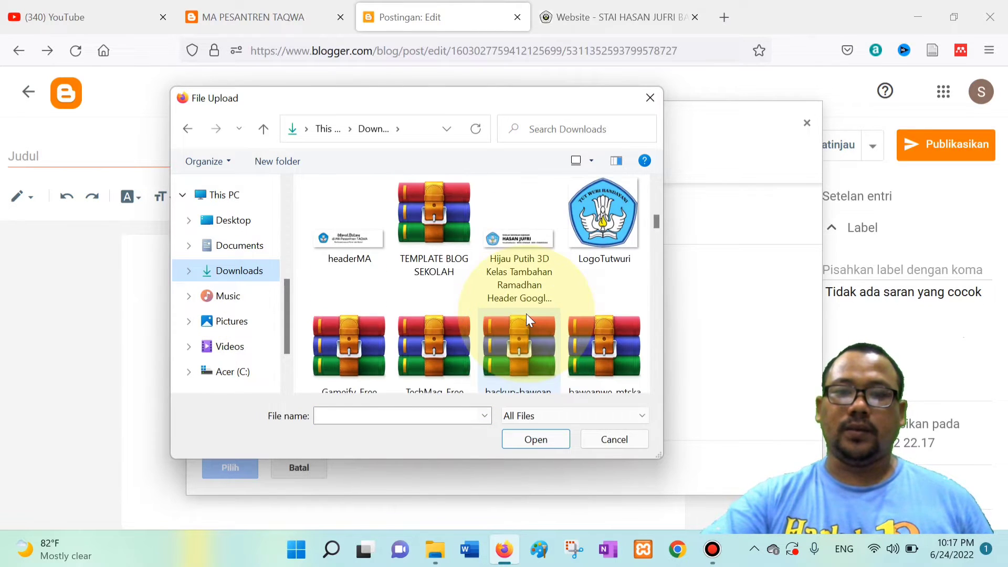
scroll(526, 313, down, 5)
scroll(526, 313, up, 2)
scroll(526, 314, up, 2)
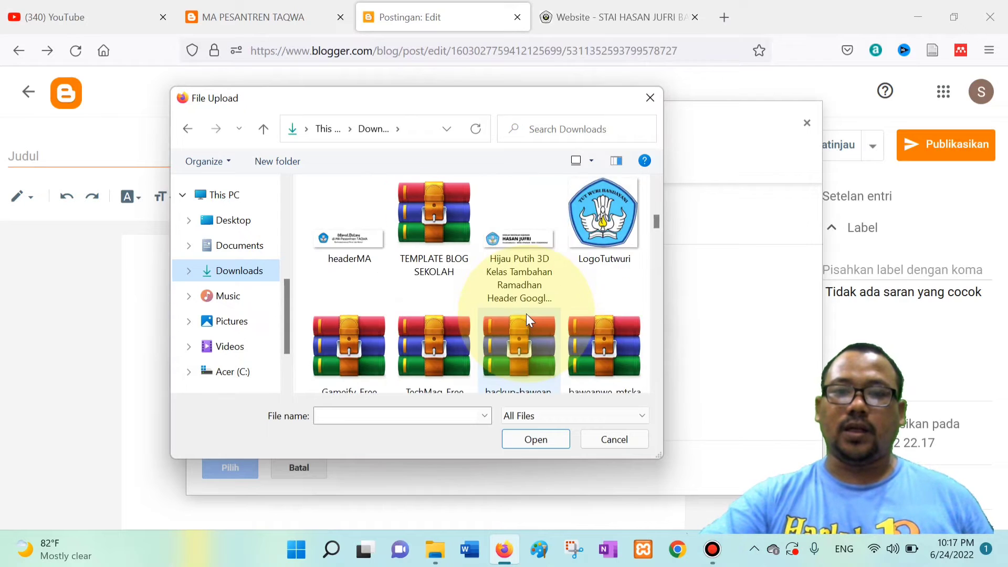
scroll(543, 320, down, 4)
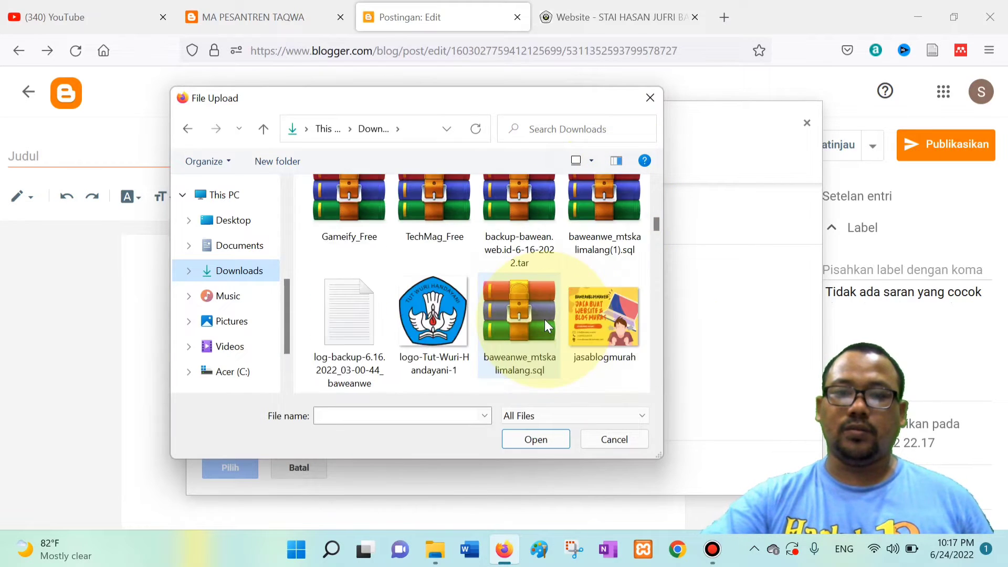
click(440, 215)
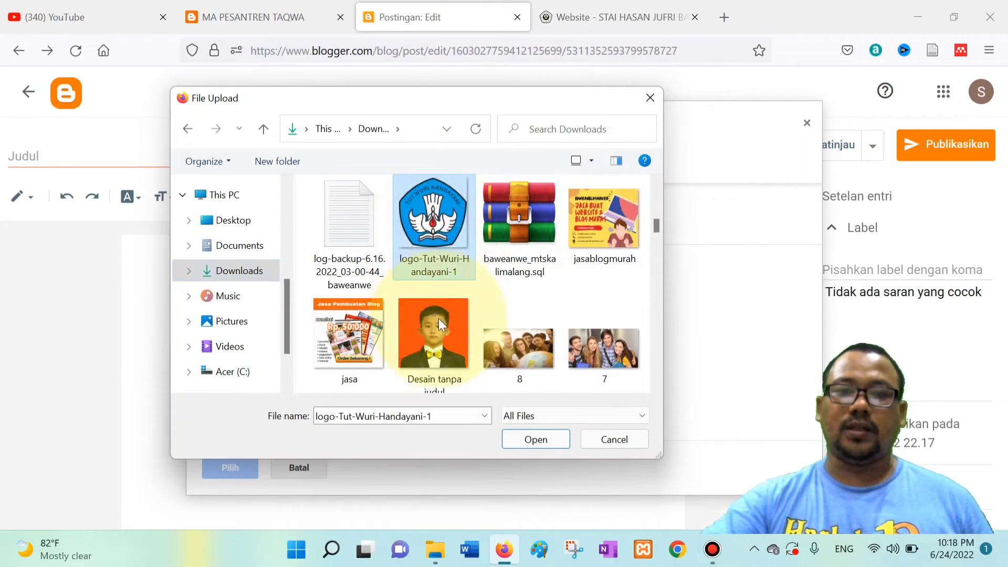
click(531, 441)
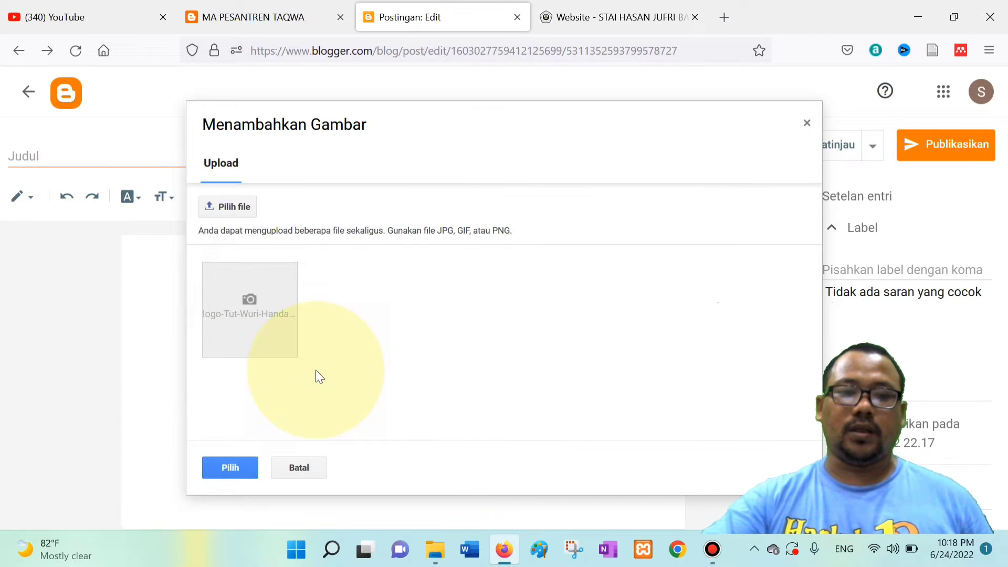
click(246, 468)
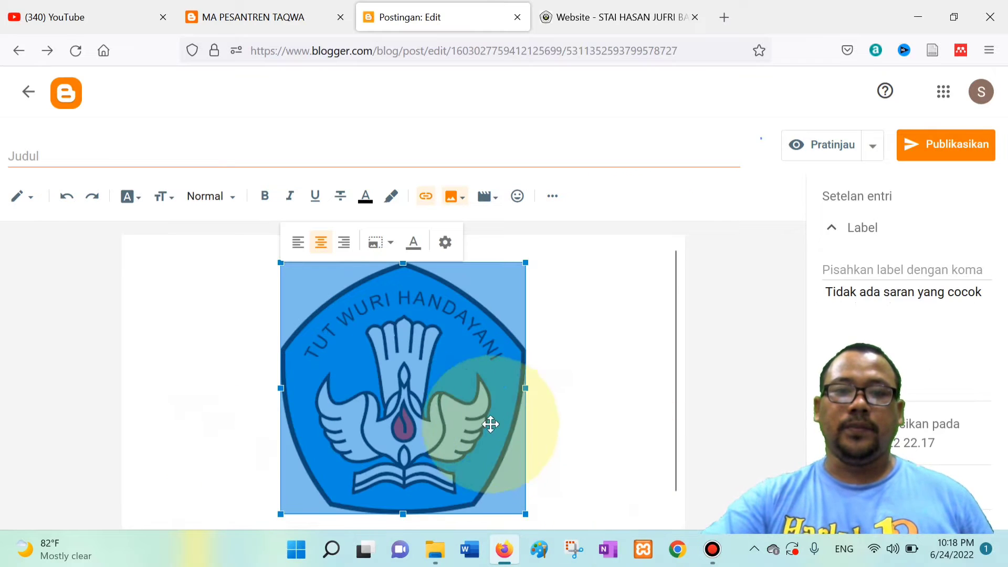
Set the logo's size to Kecil and shrink it further to about 60% of that size.
click(396, 252)
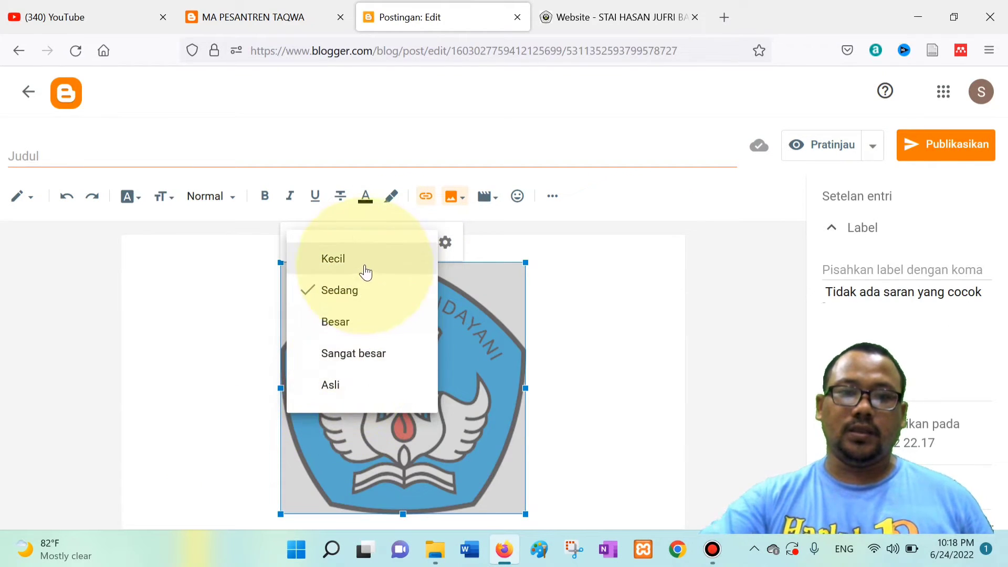
click(382, 274)
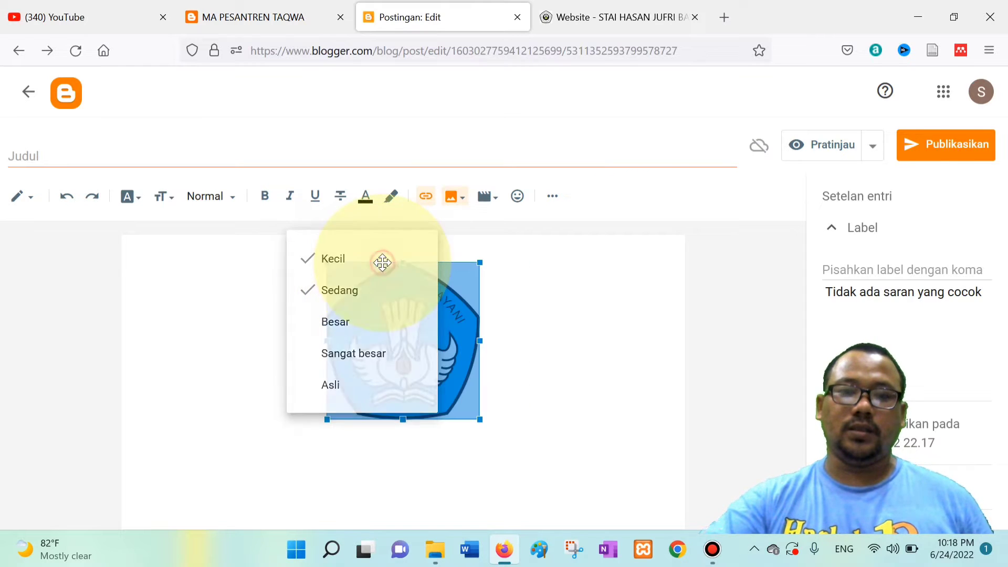
click(484, 420)
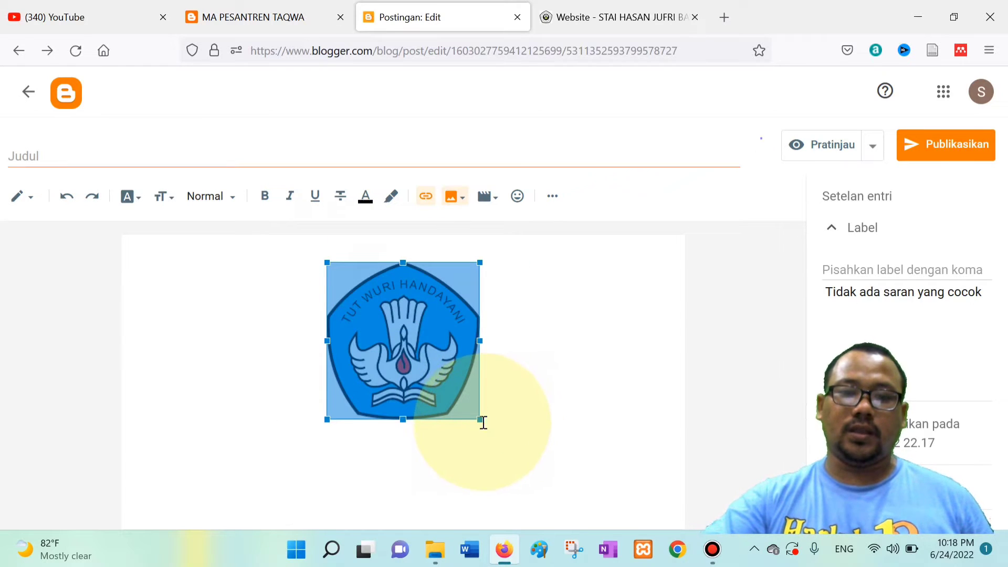
drag(479, 419, 413, 358)
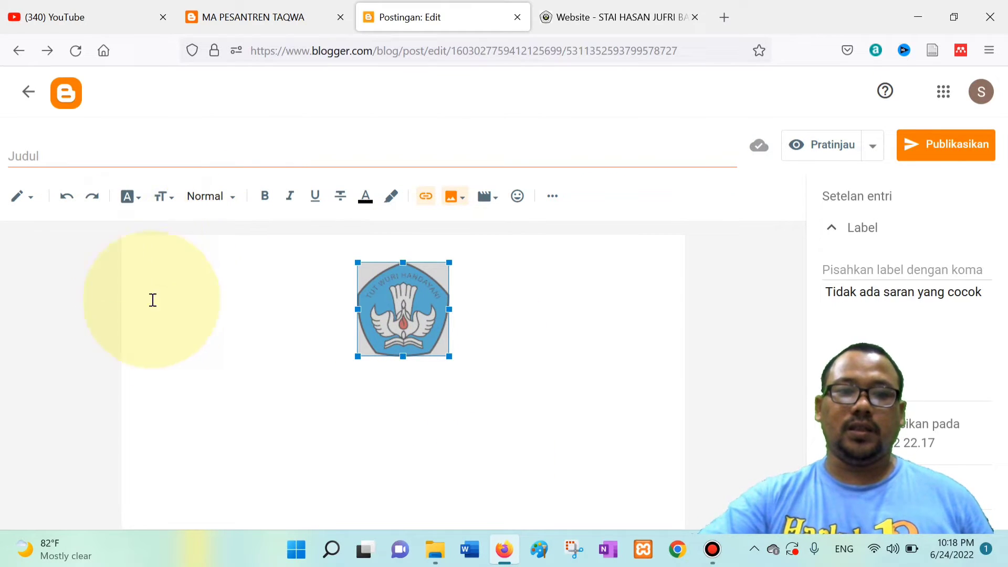
Align the logo to the left with Rata kiri and place the text cursor below it.
click(550, 196)
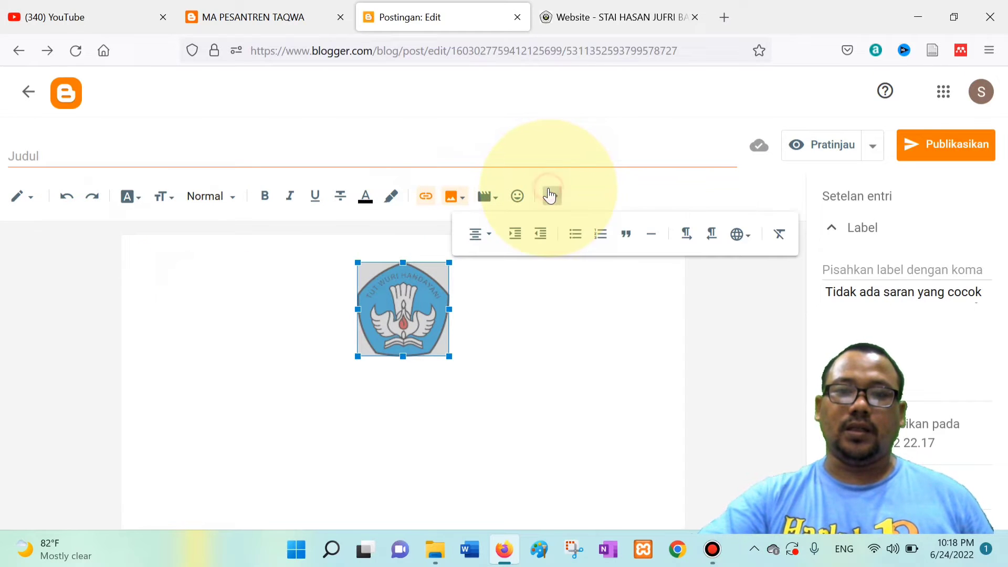
click(490, 243)
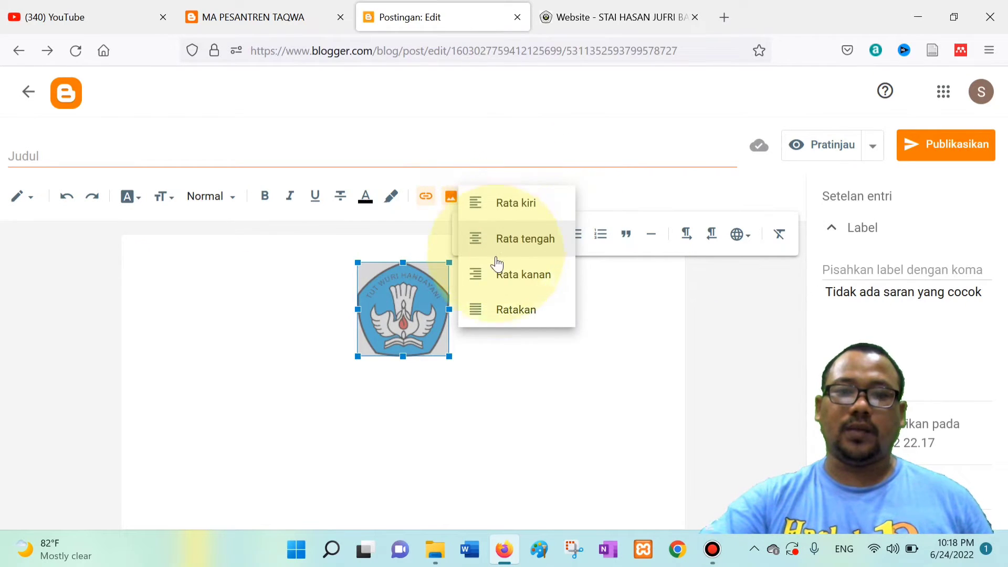
click(524, 207)
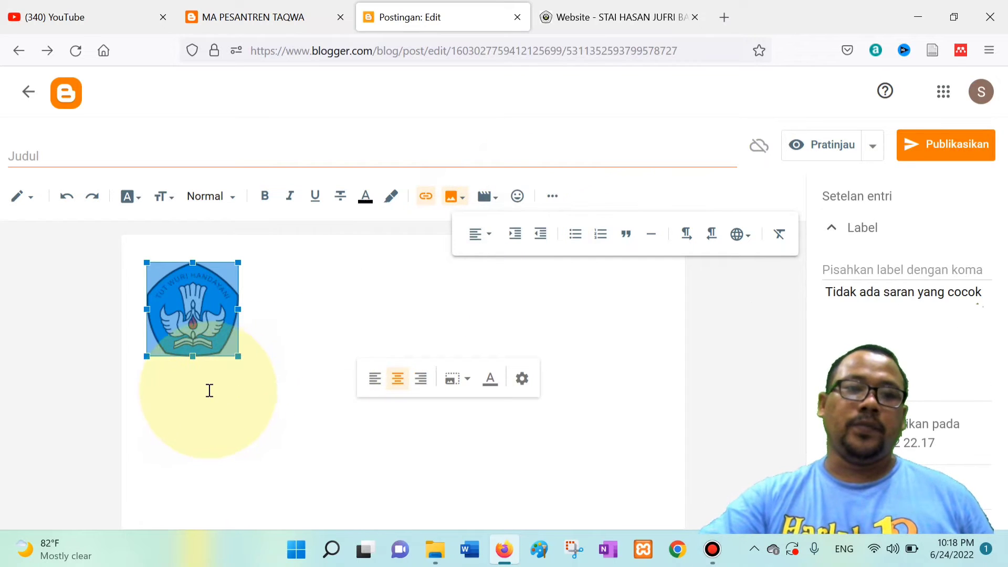
click(206, 391)
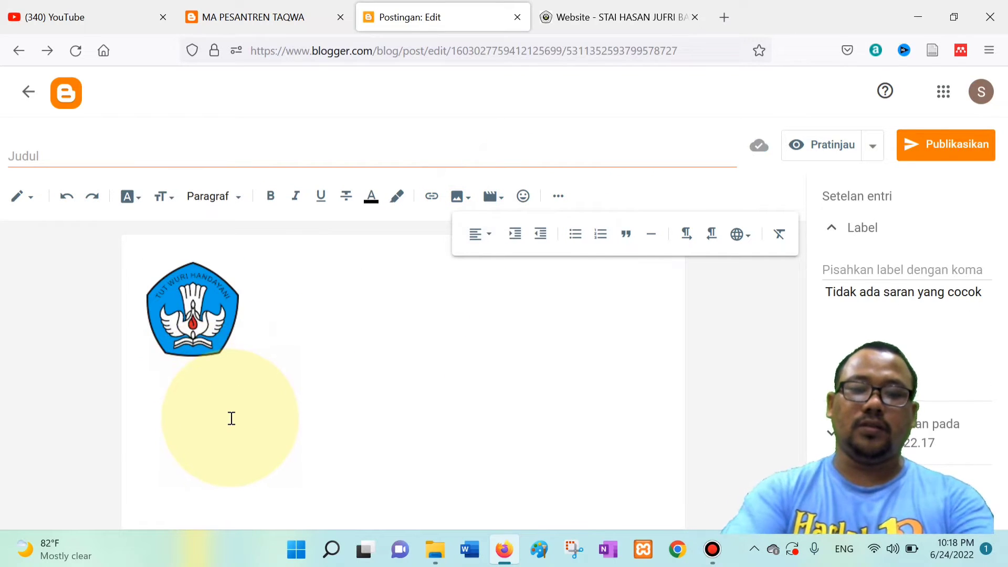
text(vdj)
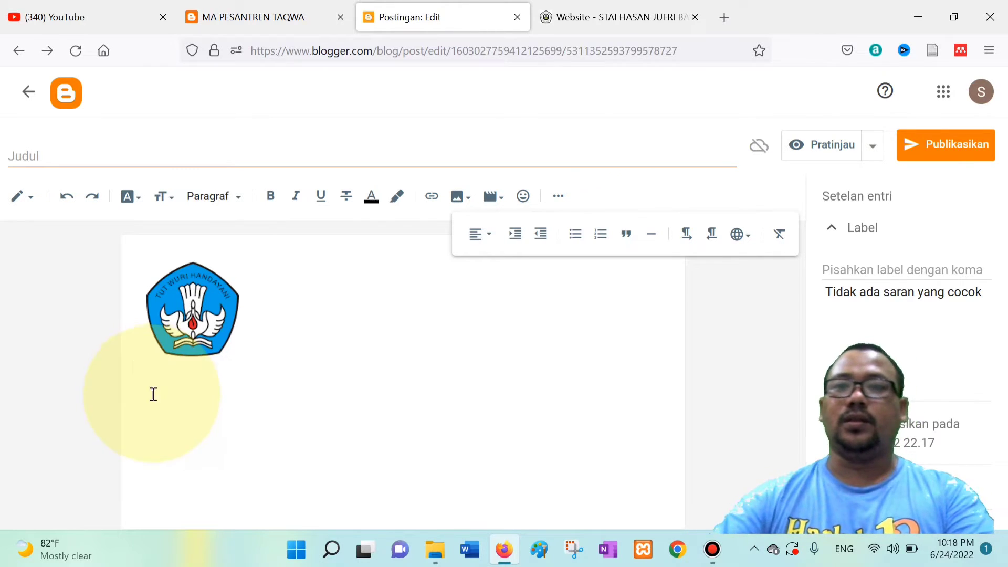
Strip the formatting from the copied MTs. Muhammadiyah 5 Daun description in a new browser tab's address field, and paste it below the logo in the post.
click(724, 17)
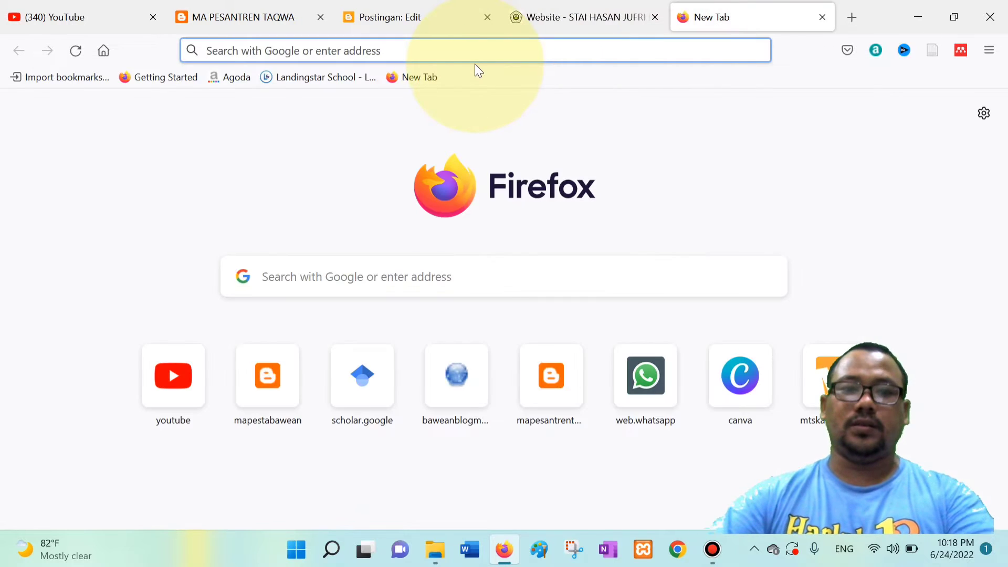
text(MTs. Muhammadiyah 5 Daun adalah sebuah lembaga pendidikan tingkat dasar di pulau bawean yang bermutu, berkualitas & unggul dalam prestasi, serta mengedepankan akhlakul karimah.)
key(ctrl+a)
key(ctrl+c)
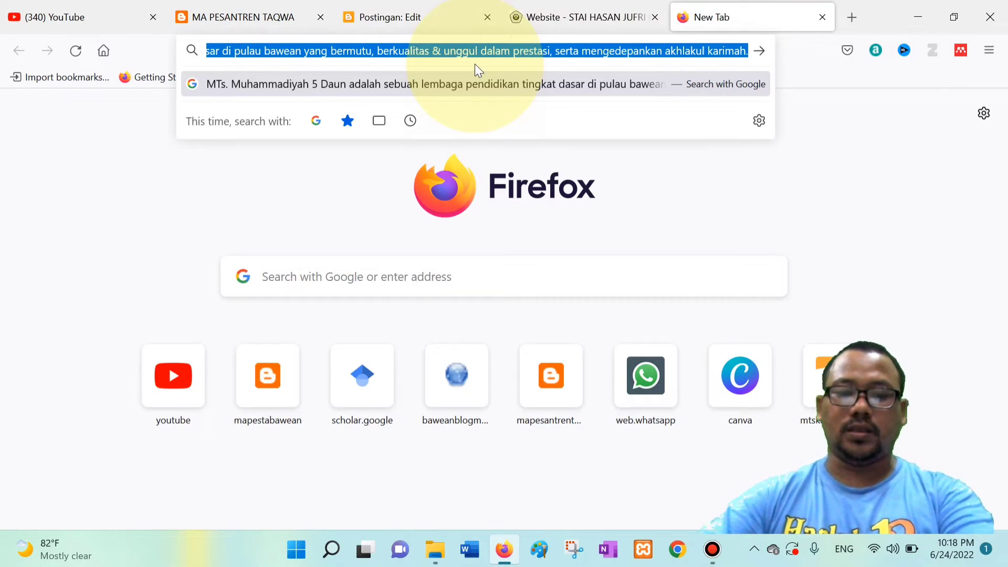
click(243, 17)
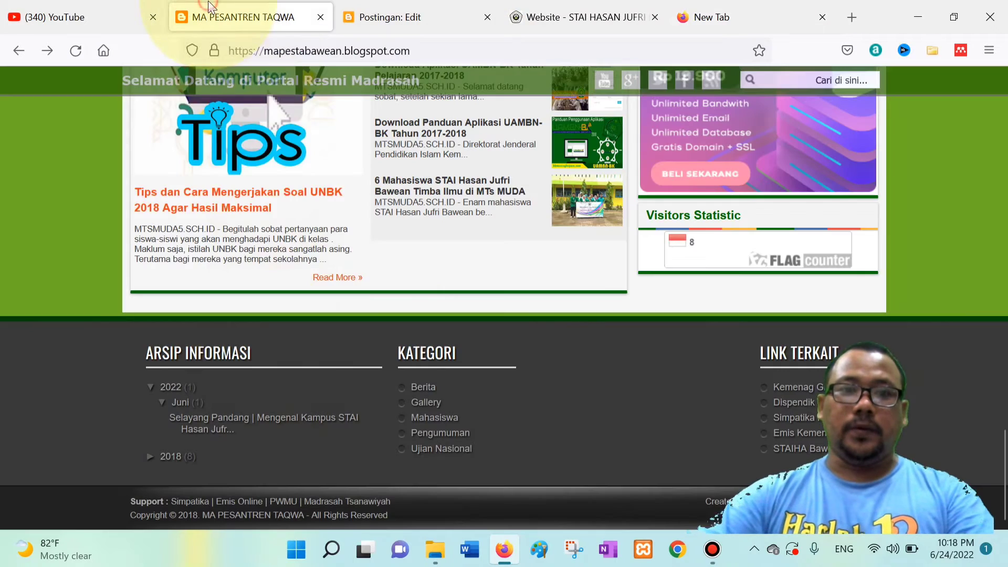
click(461, 6)
key(ctrl+v)
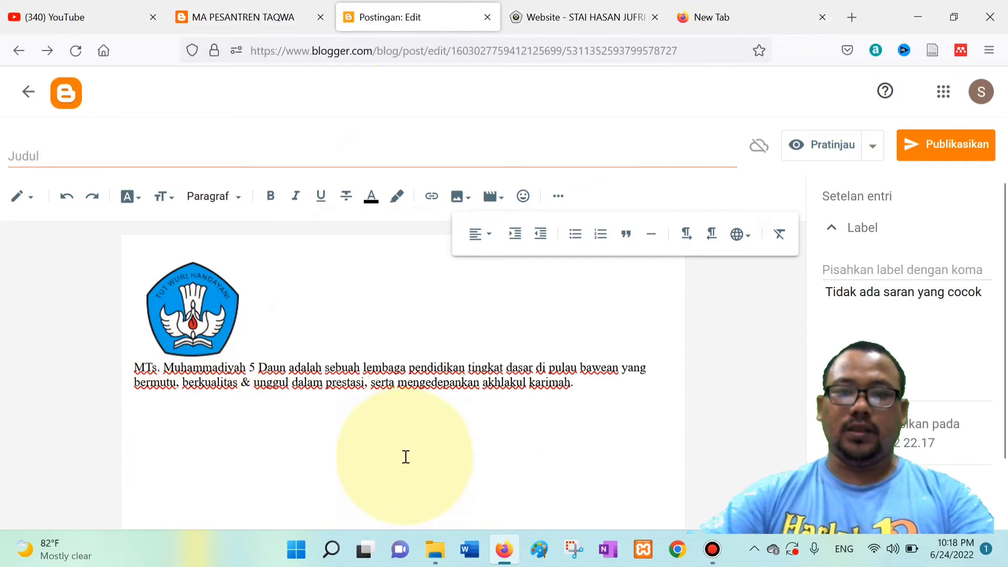
Replace the school name "MTs. Muhammadiyah 5 Daun" at the start of the description with "MA Pesantren Taqwa".
drag(286, 369, 134, 367)
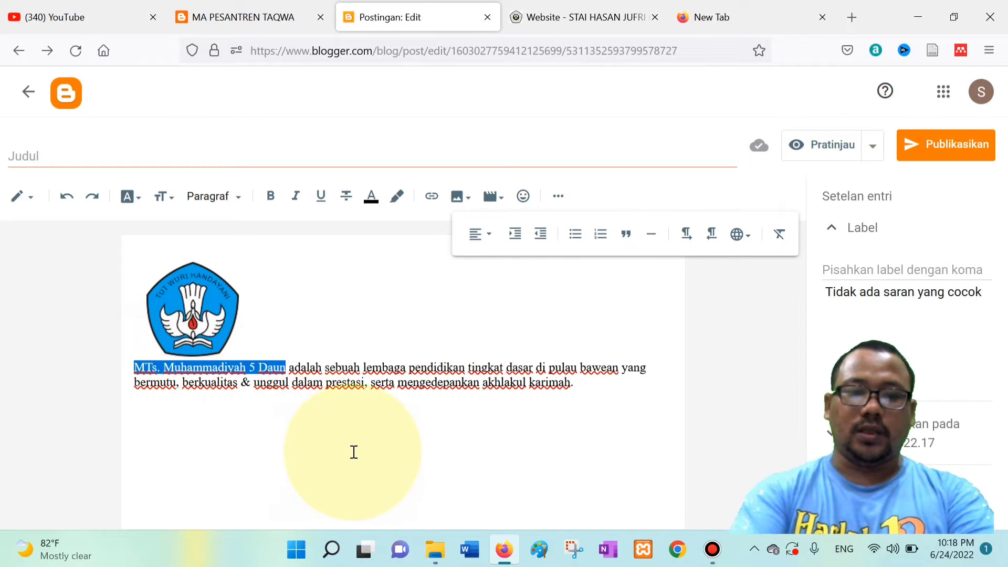
text(MA Pesantr)
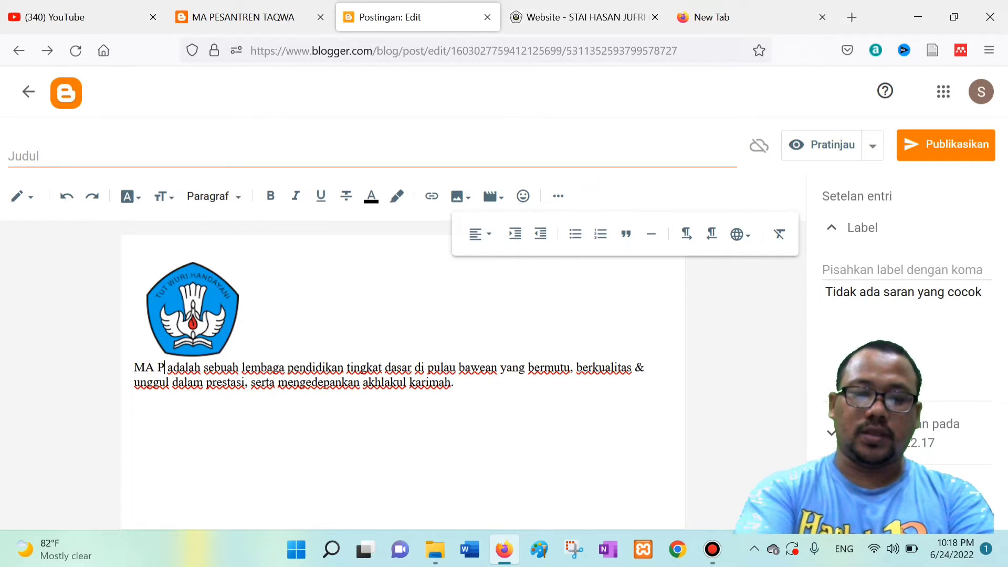
text(en)
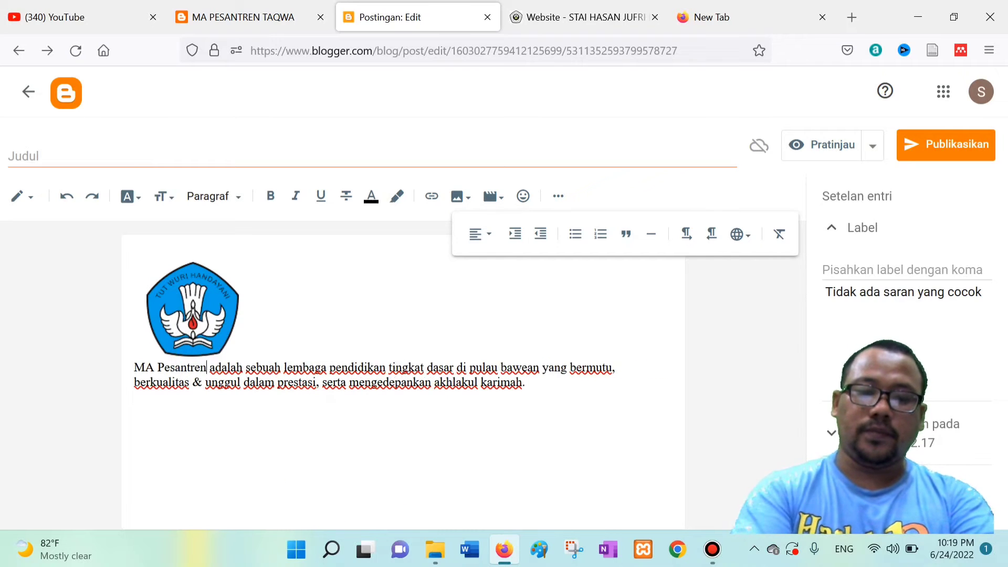
text( Taqwa)
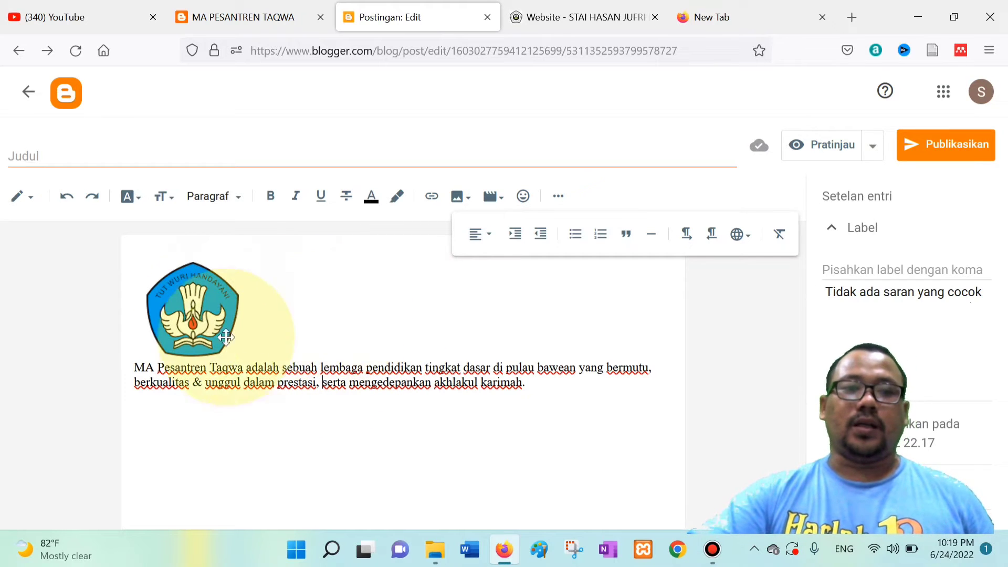
Align the logo left so the description wraps beside it, and shrink it to about 84 × 86 px.
click(206, 306)
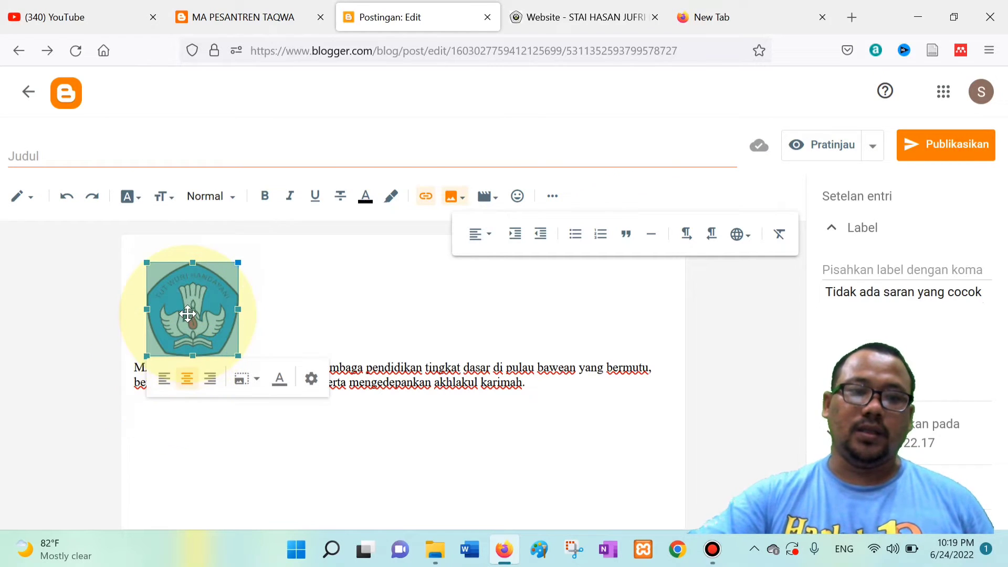
click(165, 381)
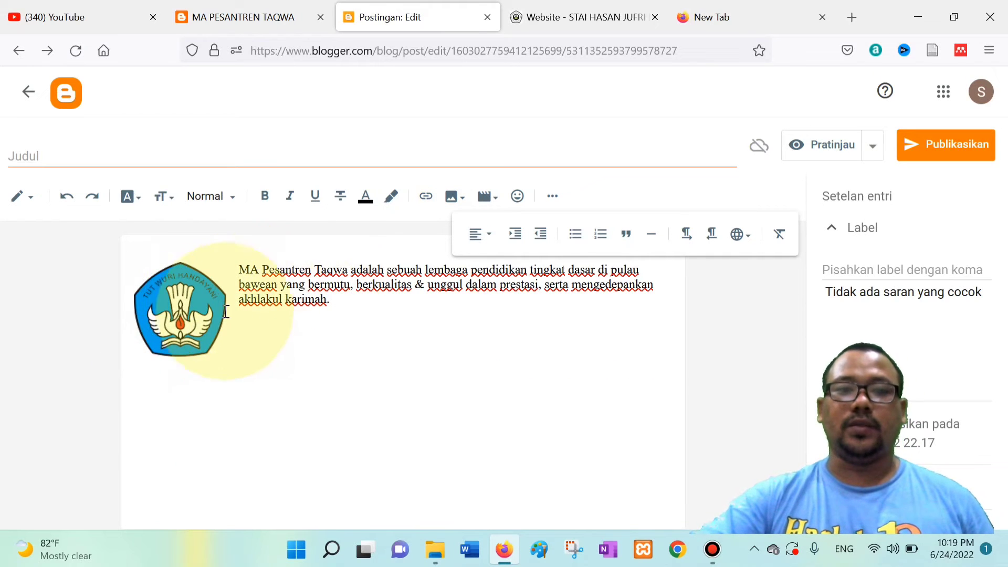
click(219, 345)
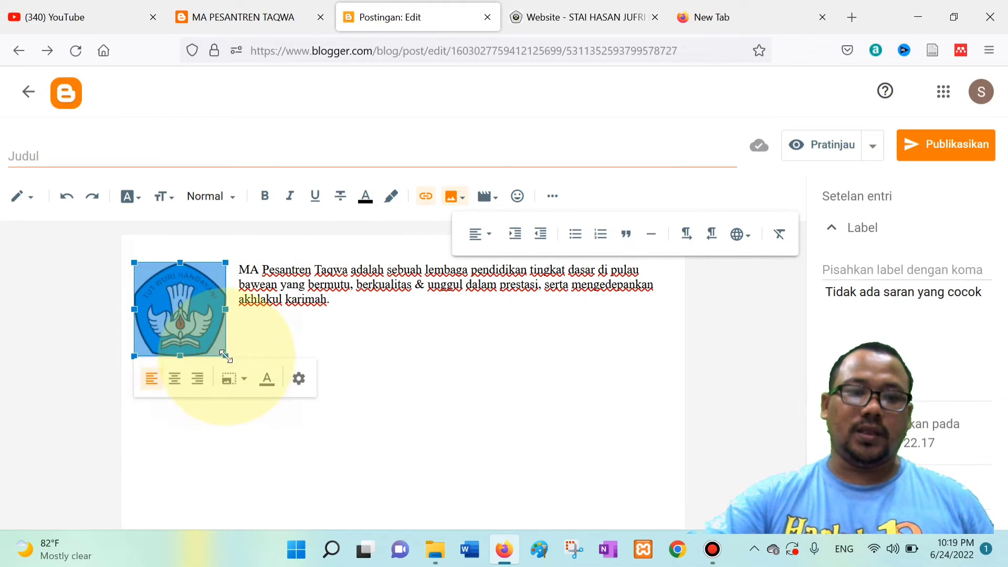
drag(226, 357, 202, 304)
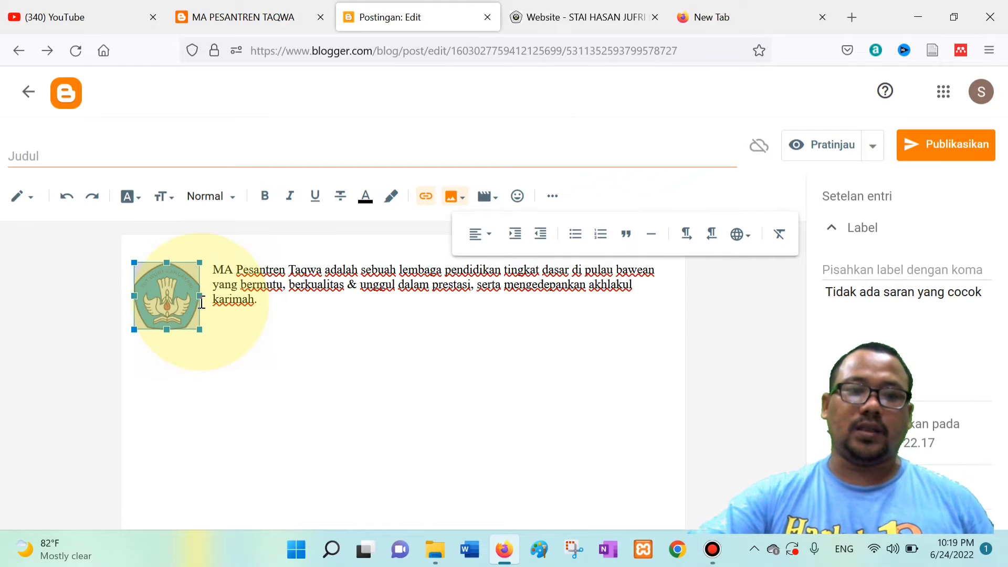
click(283, 367)
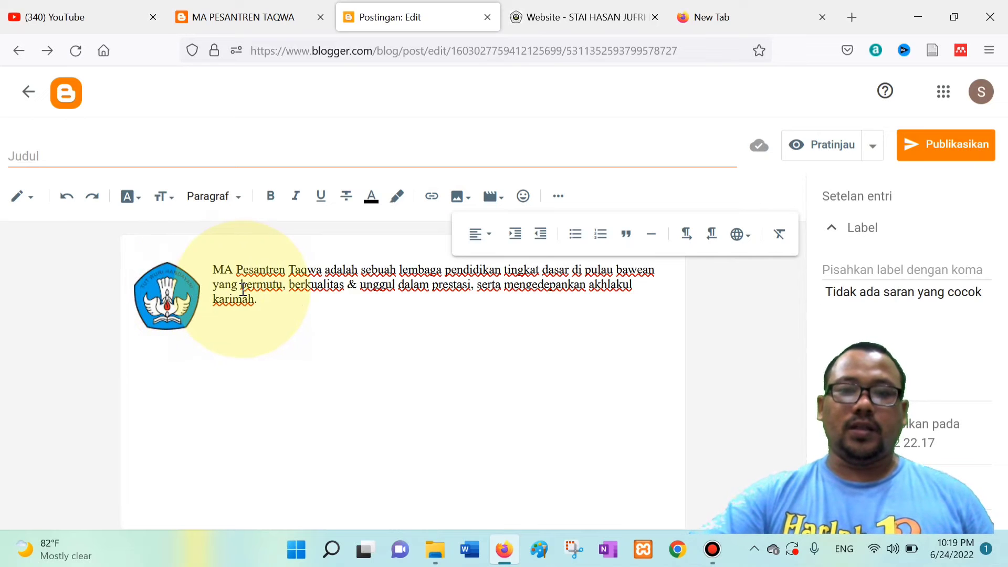
click(388, 328)
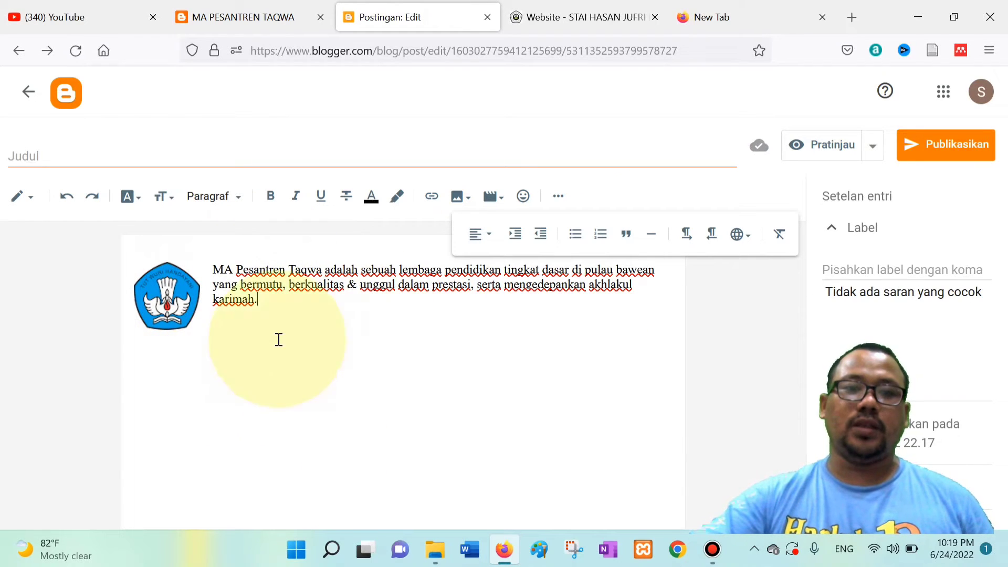
Switch the post editor to Tampilan HTML and copy the post's entire HTML code.
click(33, 200)
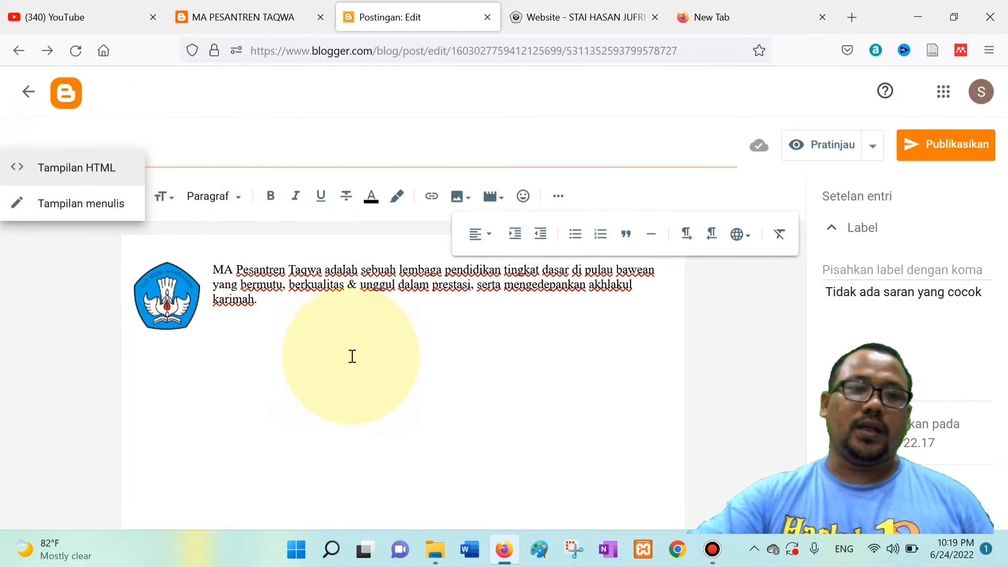
click(89, 168)
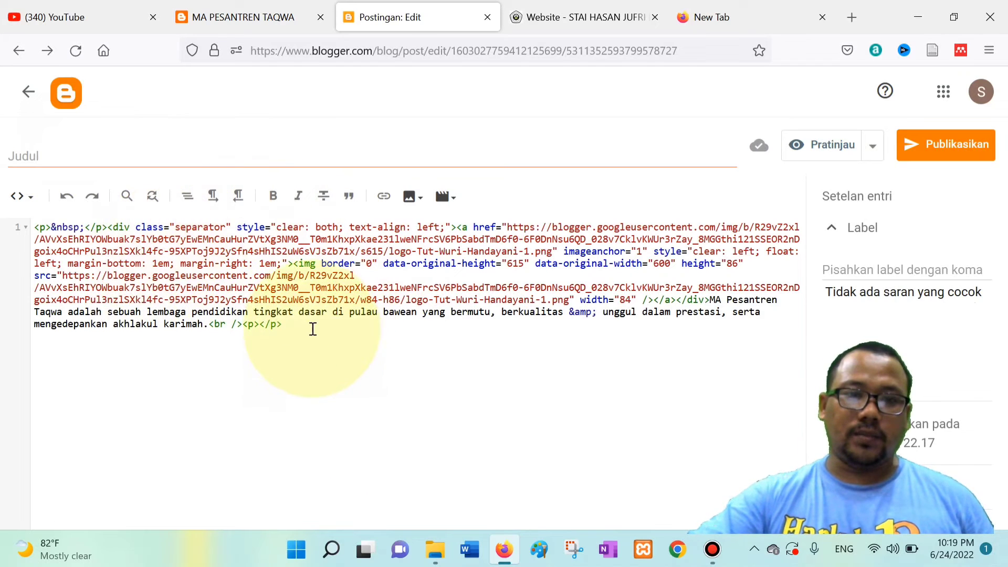
key(ctrl+a)
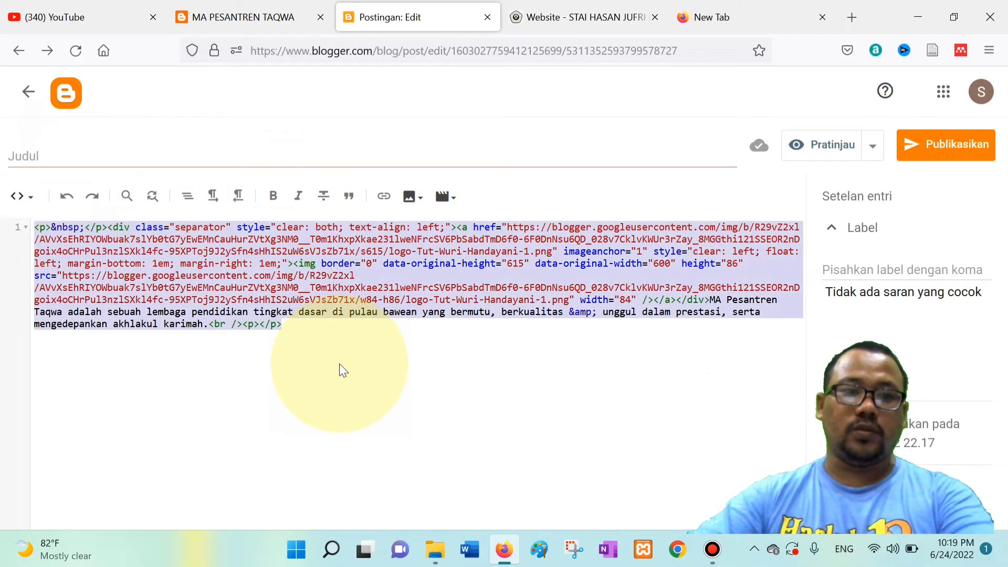
right_click(299, 297)
click(387, 99)
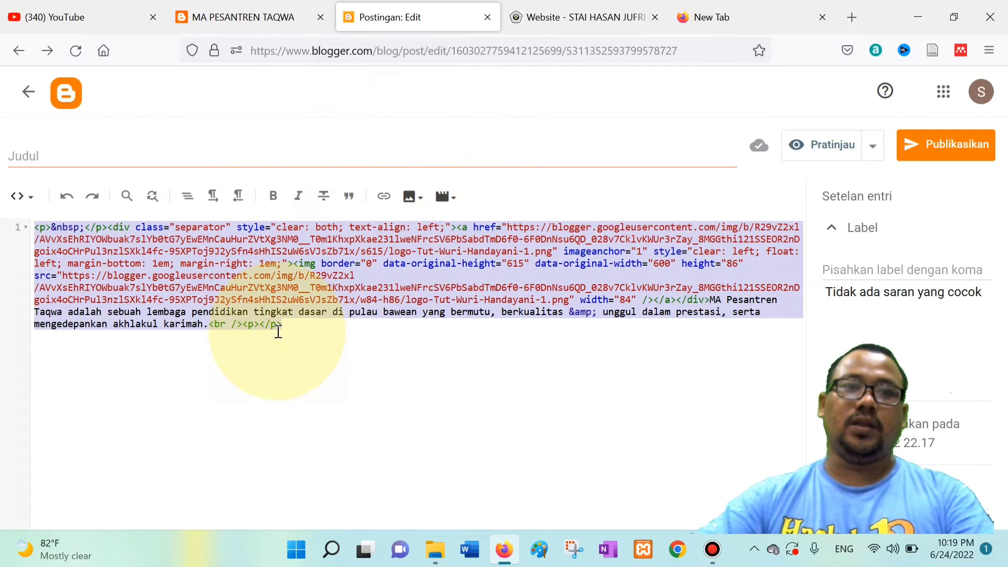
click(252, 15)
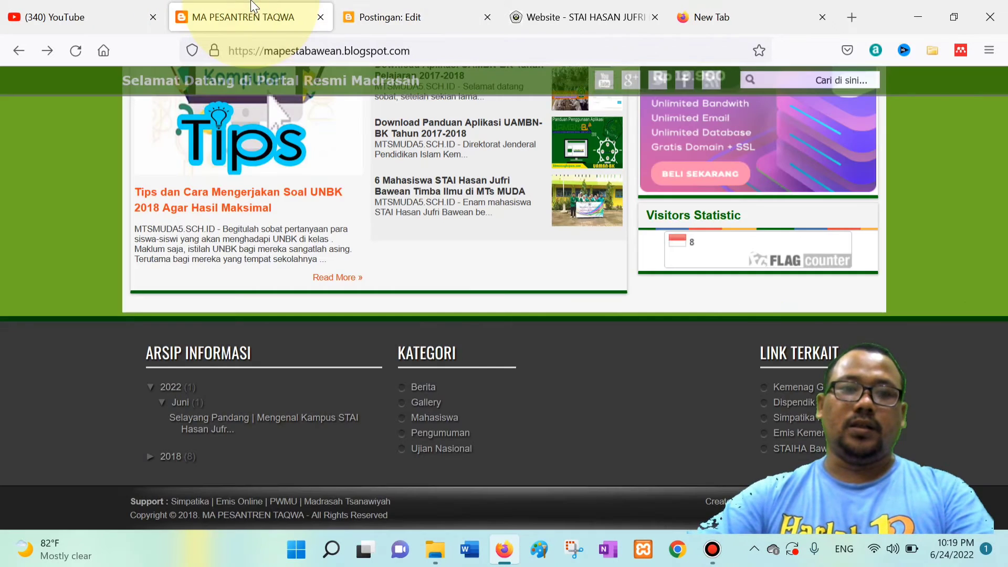
click(399, 17)
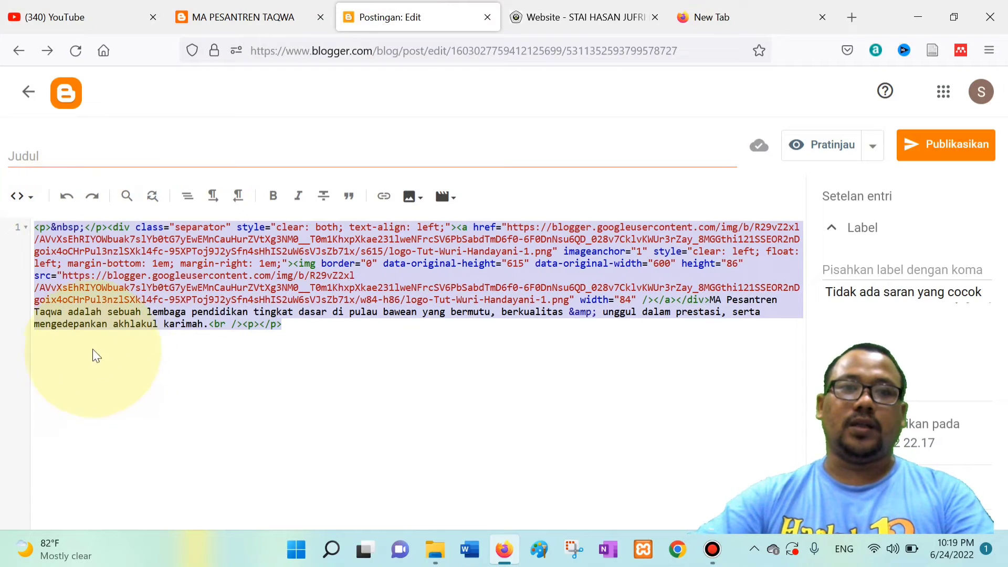
Leave the post draft, go to the blog's Tata Letak page and add an HTML/JavaScript gadget to footer1.
click(25, 90)
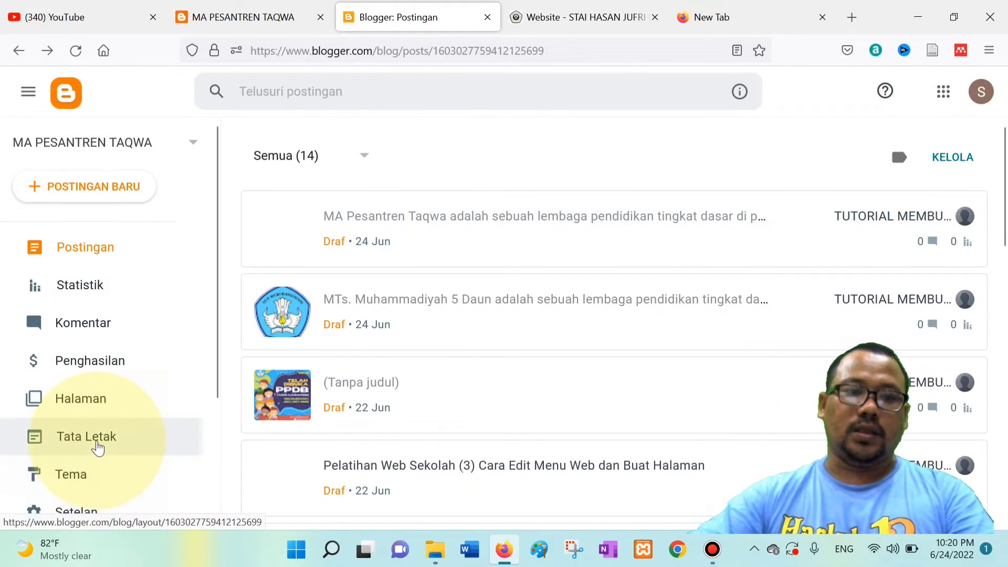
click(97, 441)
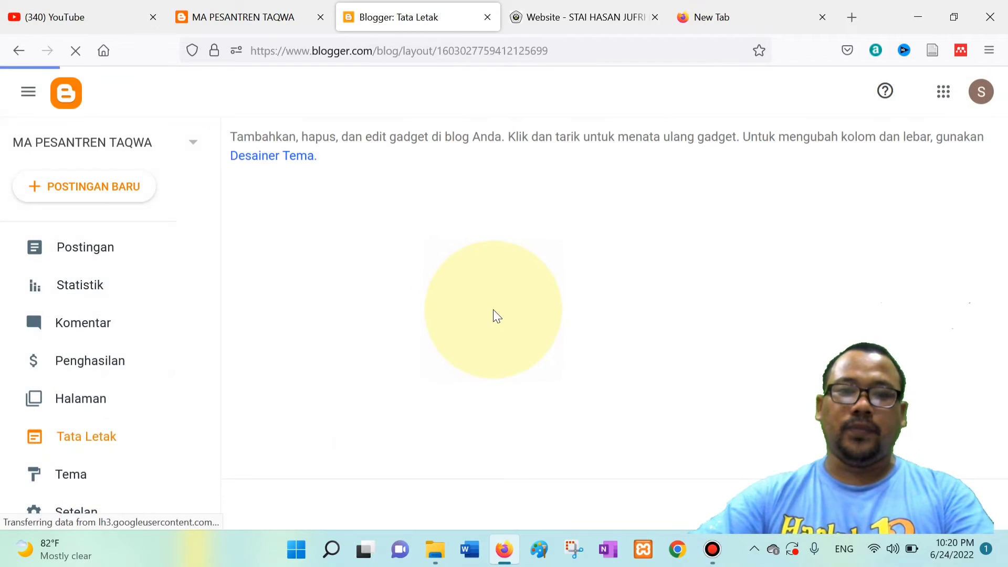
scroll(440, 312, down, 10)
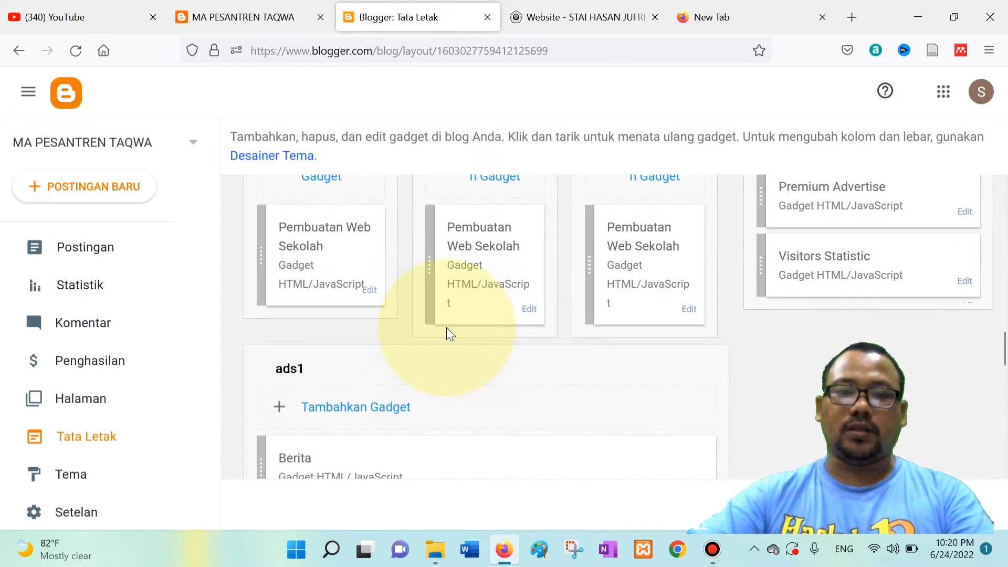
scroll(447, 326, down, 8)
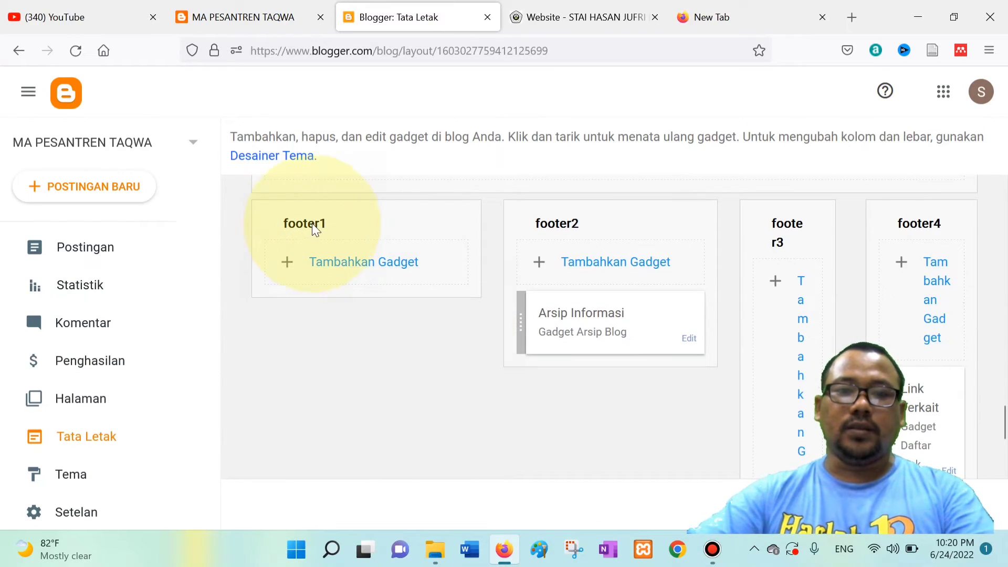
click(384, 264)
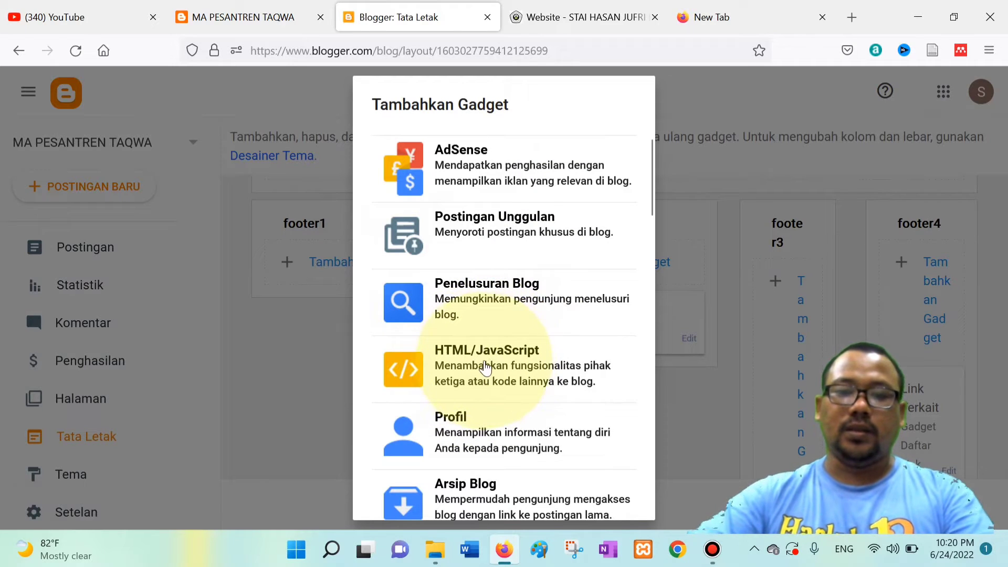
click(486, 368)
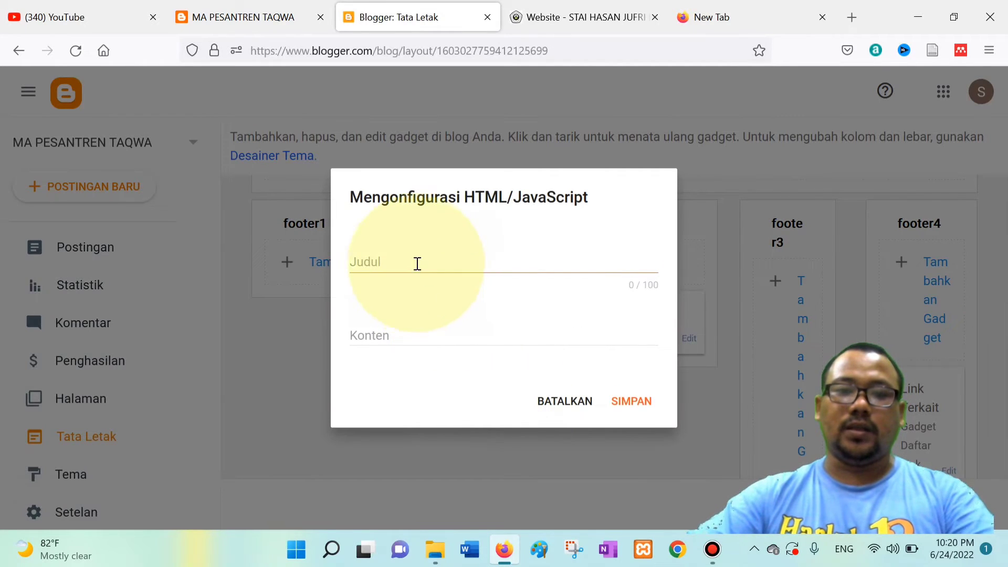
Title the gadget "Tentang Kami", paste the copied post HTML as its Konten and save it.
text(T)
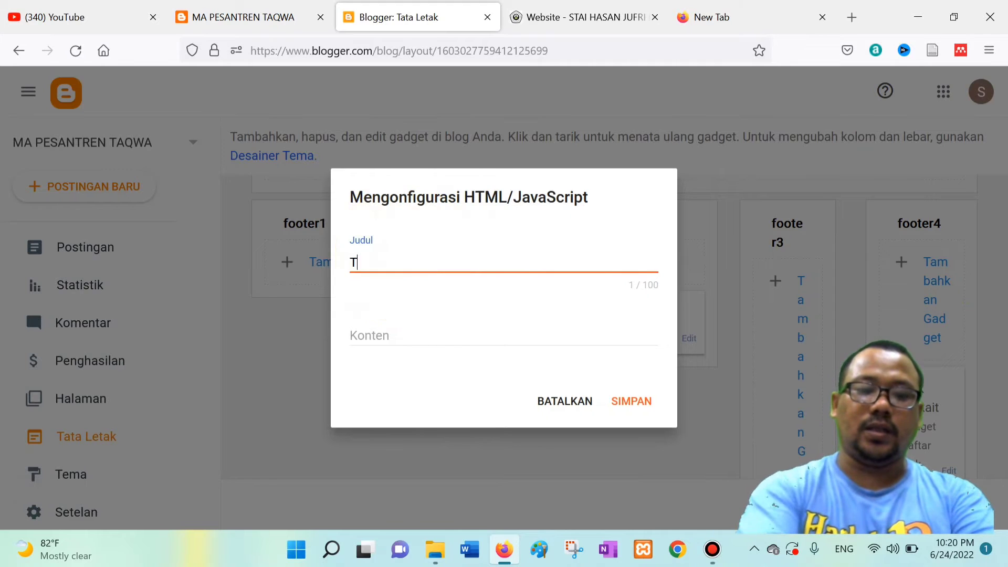
text(entang Kami)
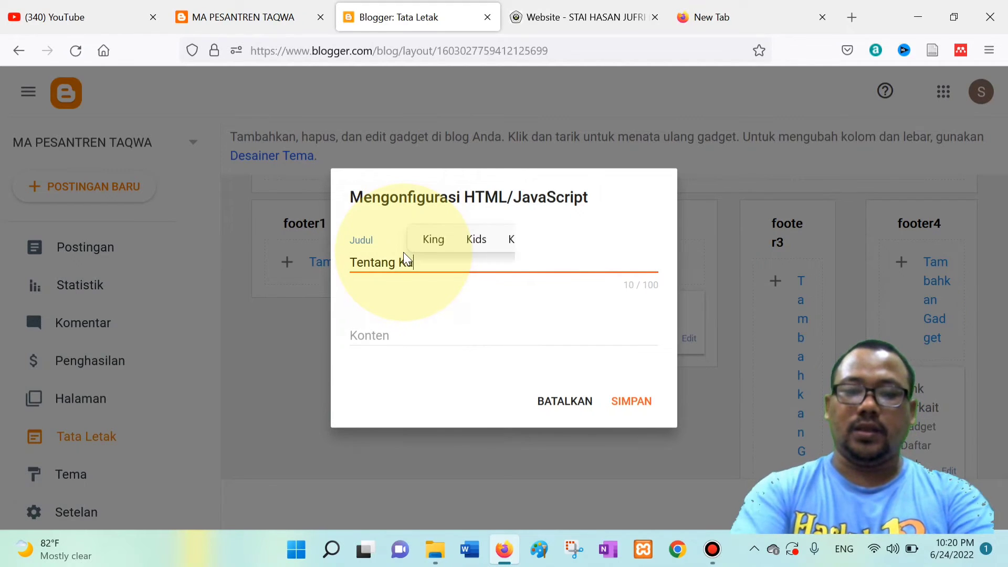
click(390, 337)
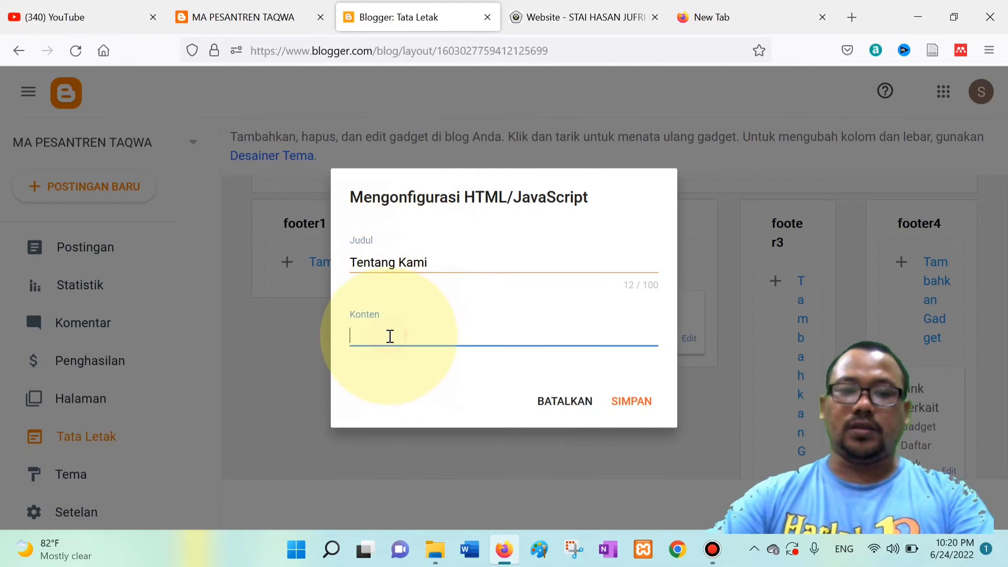
right_click(426, 334)
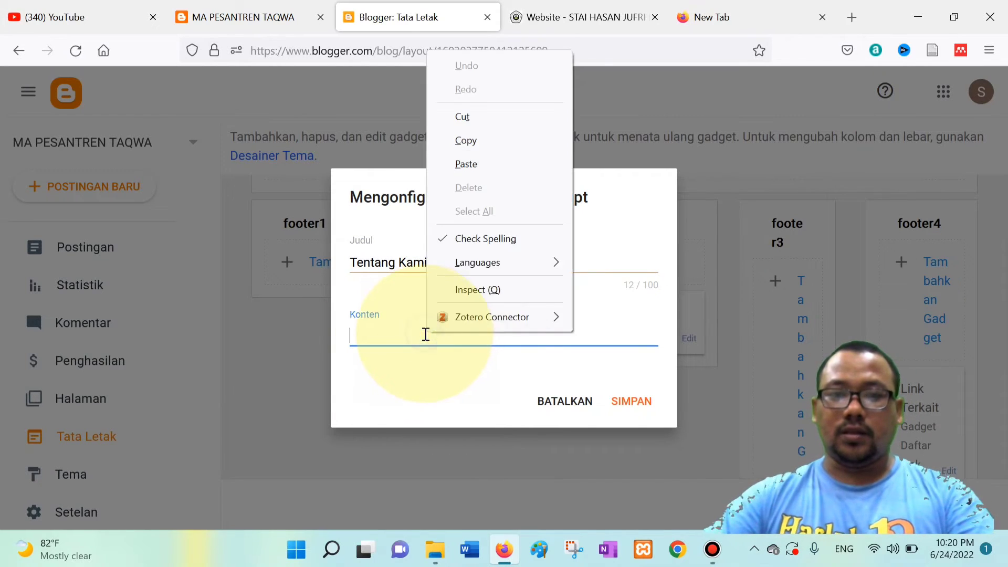
click(511, 162)
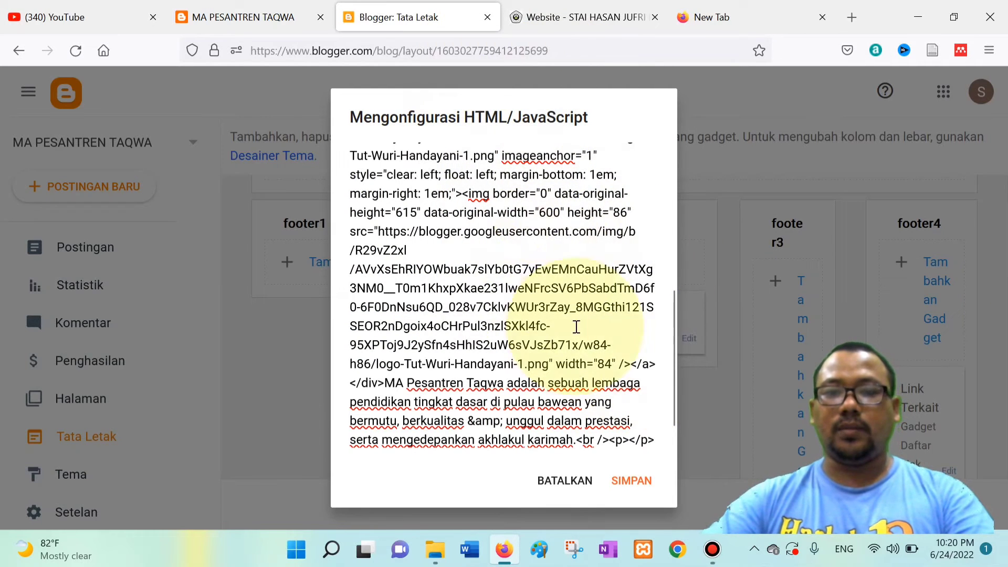
click(644, 486)
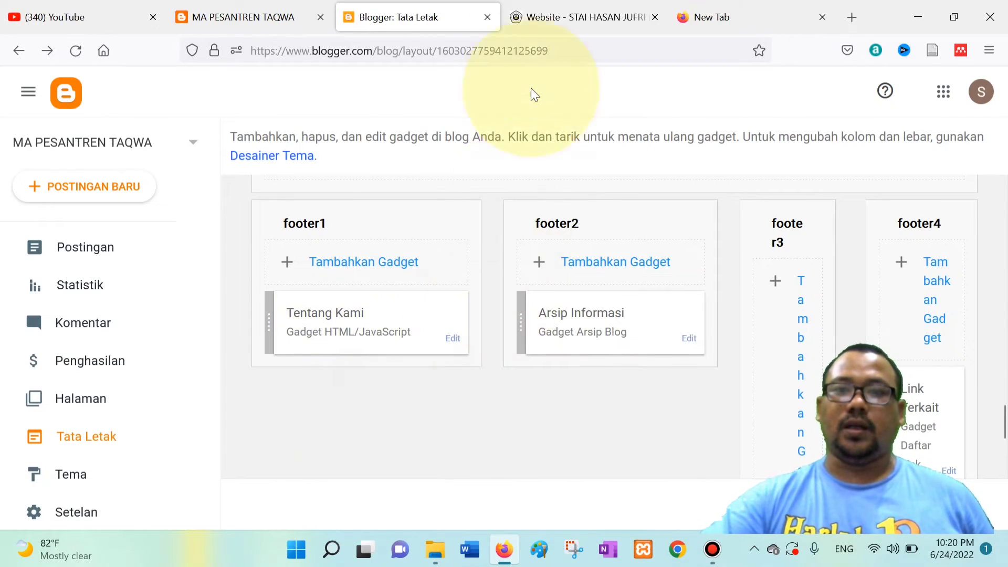
Reload the live site mapestabawean.blogspot.com to check the footer gadget.
click(546, 17)
click(235, 7)
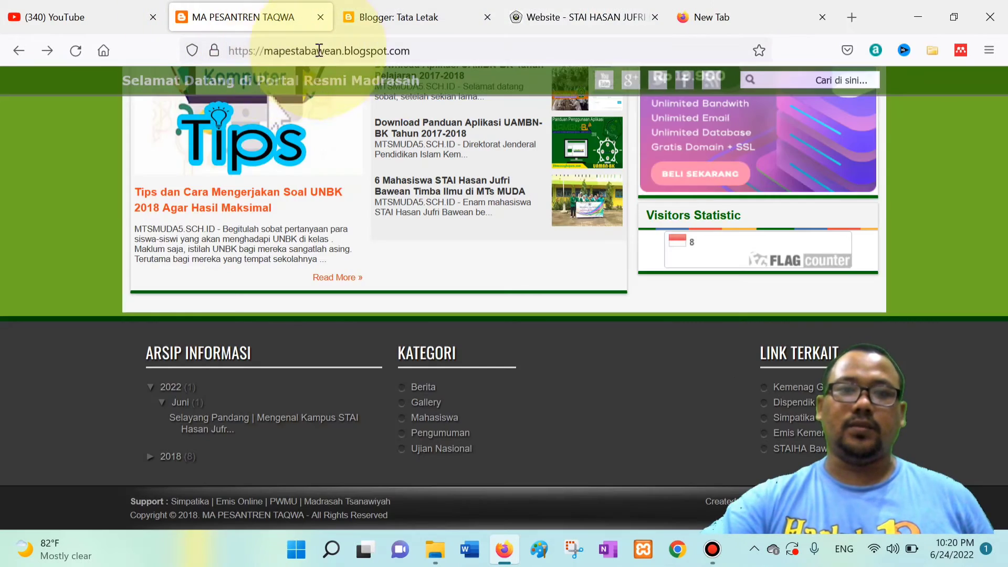
click(428, 40)
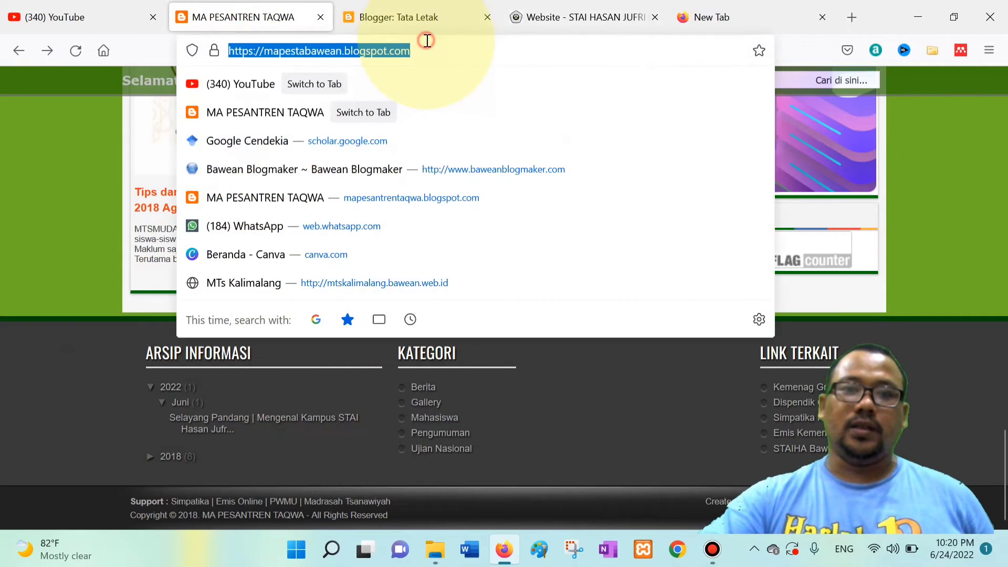
key(Return)
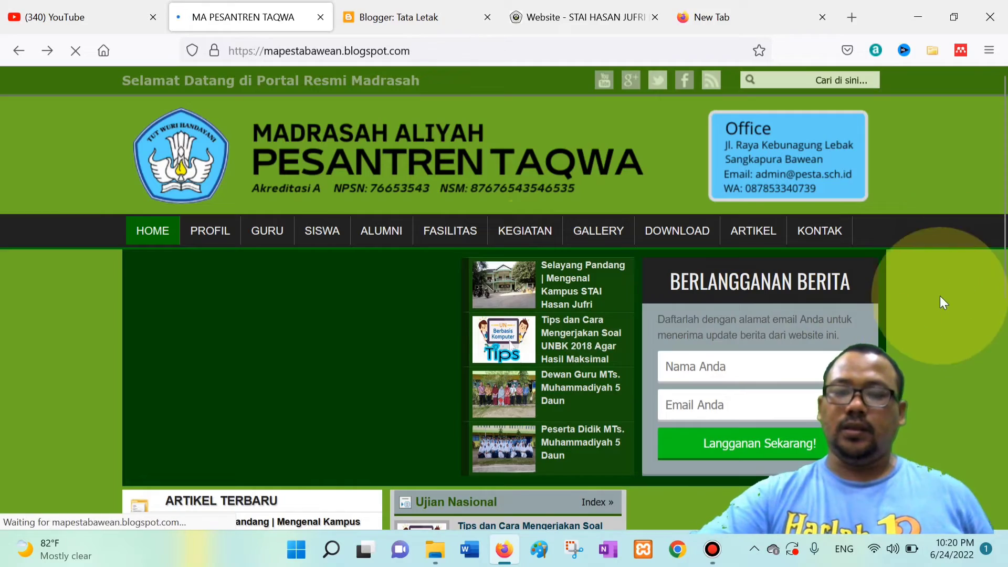
Check how the Tentang Kami gadget looks in the footer of the live site.
scroll(932, 345, down, 10)
scroll(933, 345, down, 10)
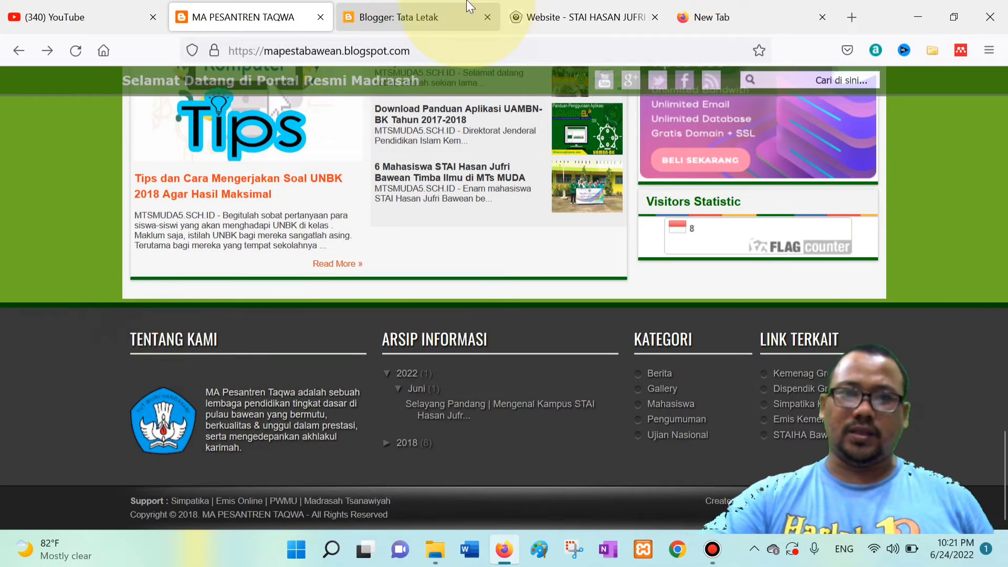
Return to Blogger's Postingan list, reopen the MA Pesantren Taqwa draft and switch its editor to Tampilan menulis.
click(455, 4)
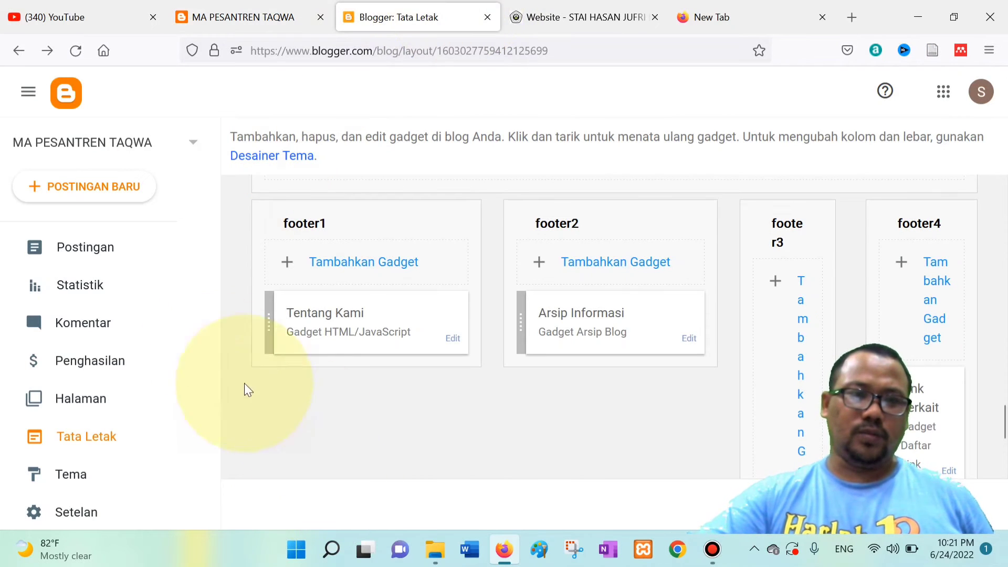
click(89, 247)
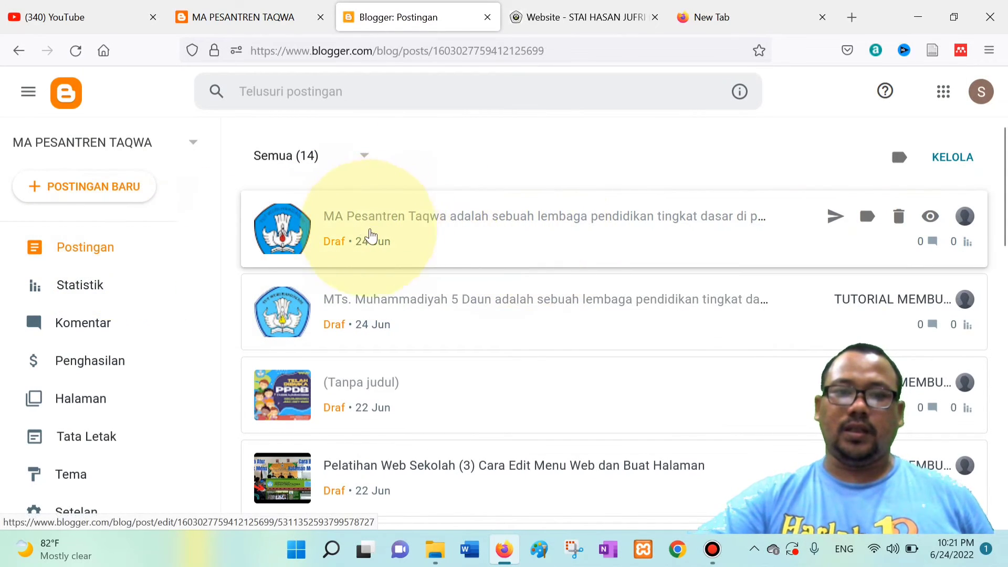
click(432, 216)
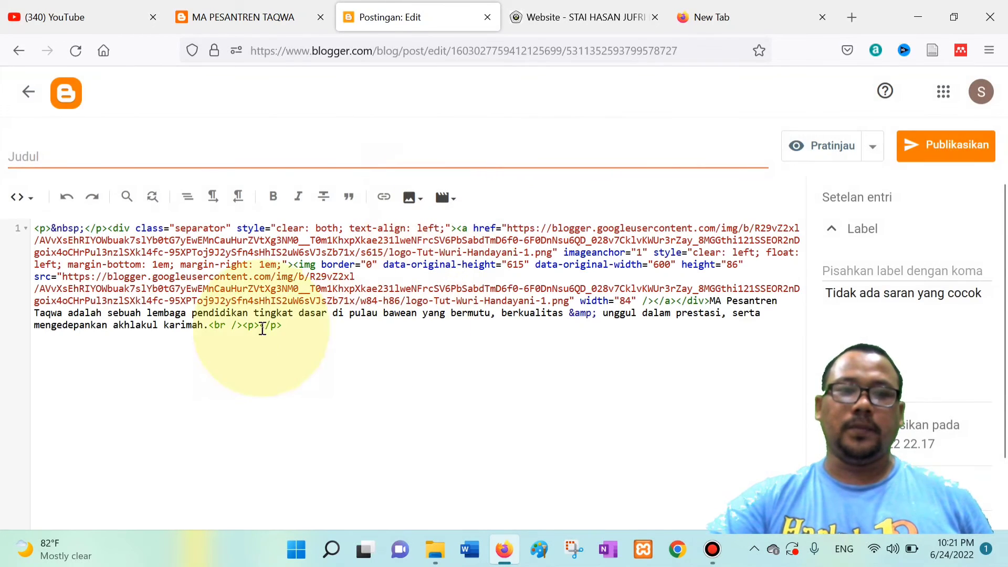
click(29, 205)
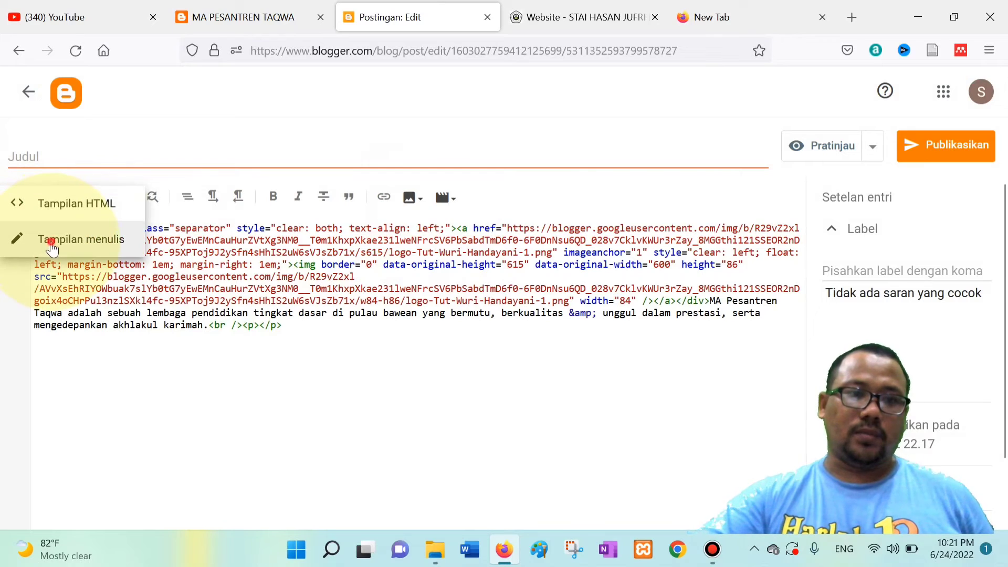
click(47, 237)
Delete the blank lines, leading space and existing logo before the MA Pesantren Taqwa paragraph, leaving only the text.
click(239, 257)
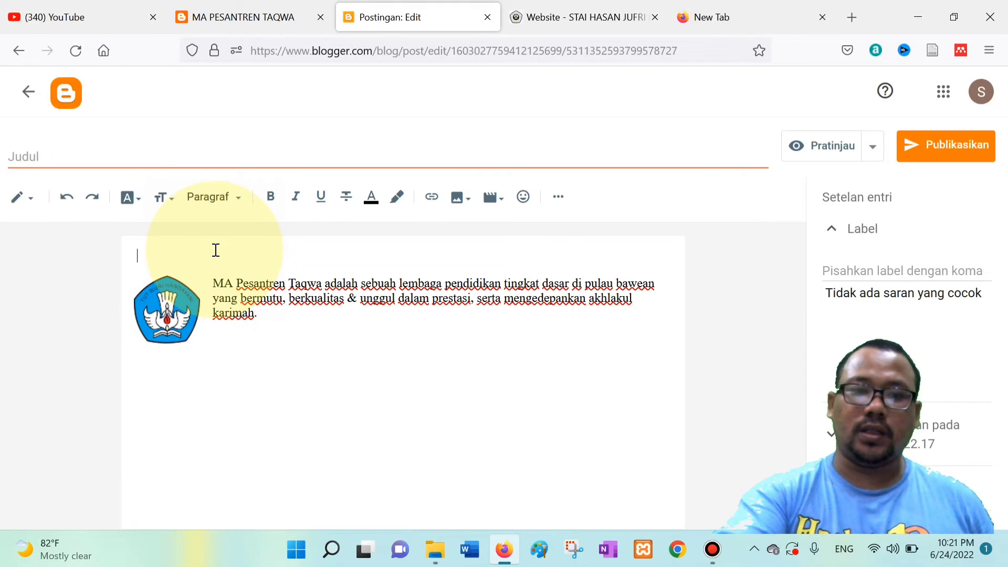
key(Delete)
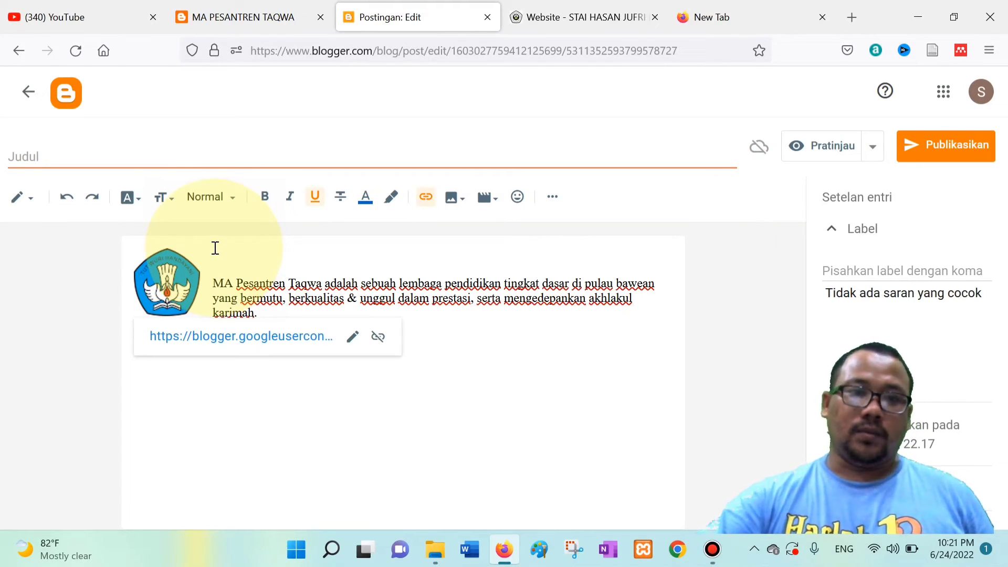
click(219, 261)
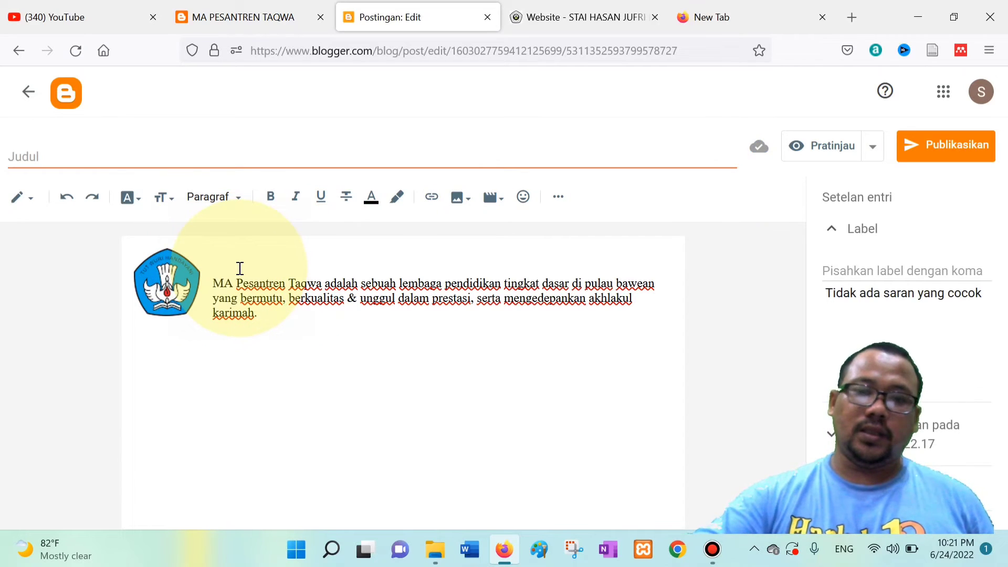
key(BackSpace)
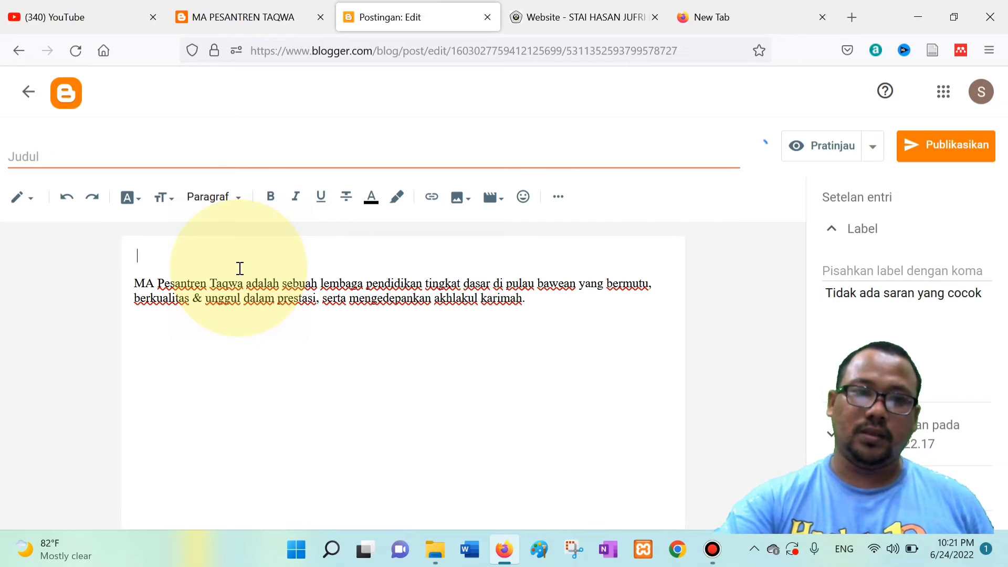
key(ctrl+v)
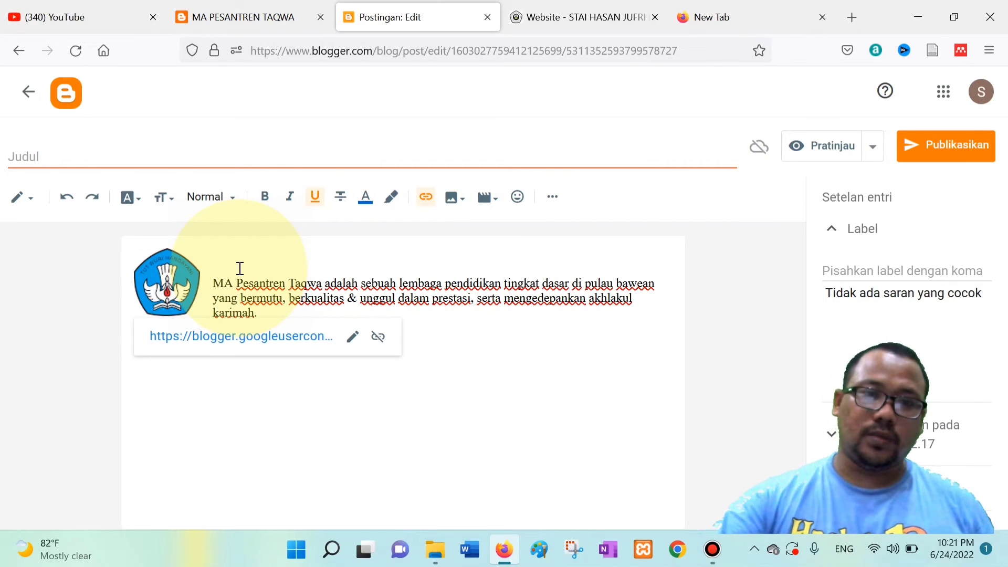
click(234, 275)
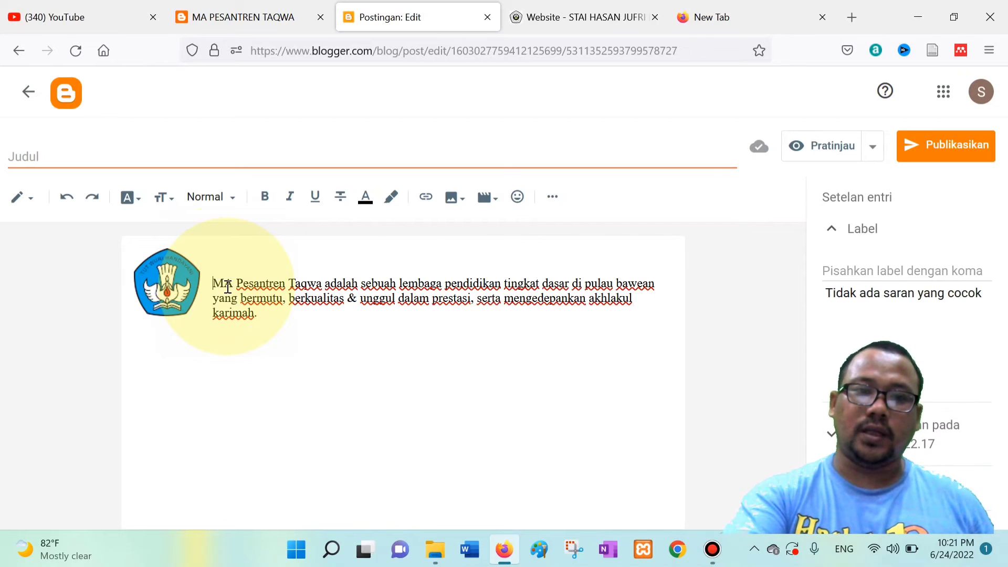
key(BackSpace)
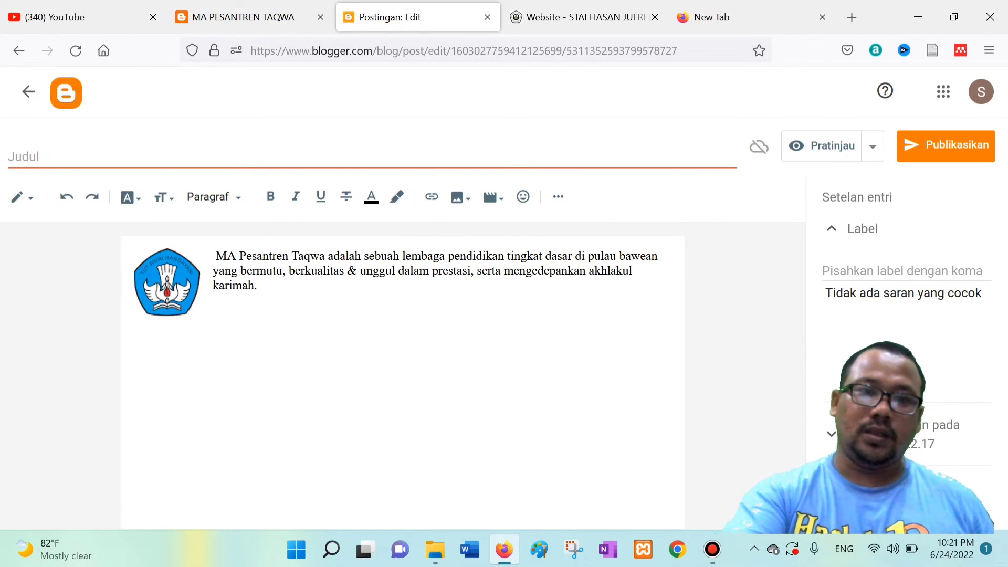
key(BackSpace)
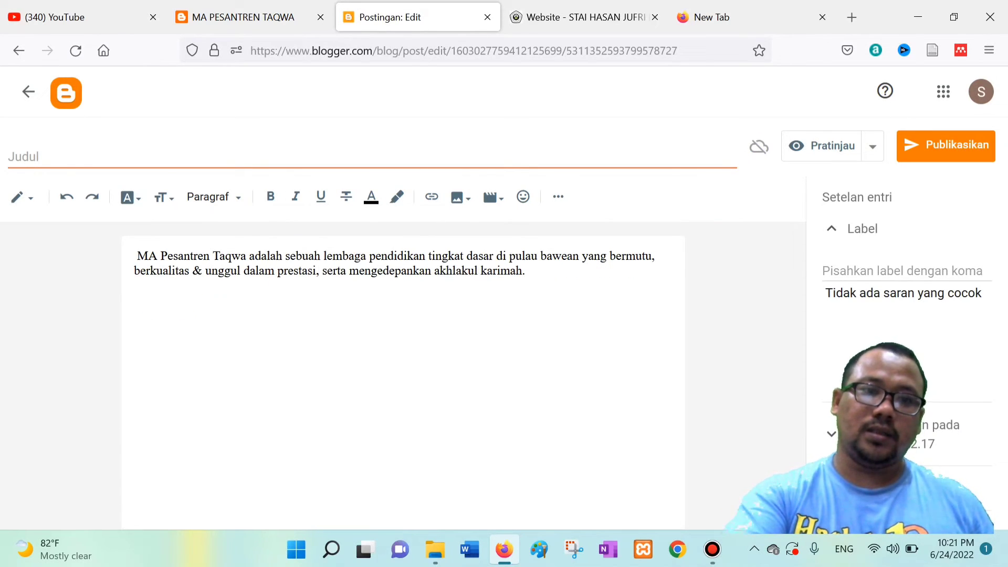
key(Delete)
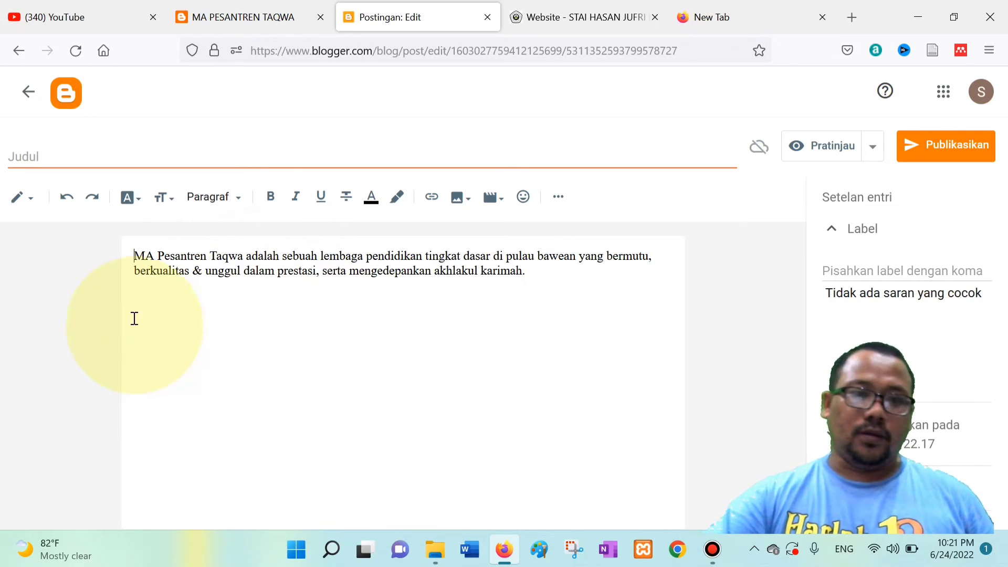
Upload logo-Tut-Wuri-Handayani-1 from Downloads, insert it before the paragraph and shrink it to about 90 × 92 pixels.
click(460, 197)
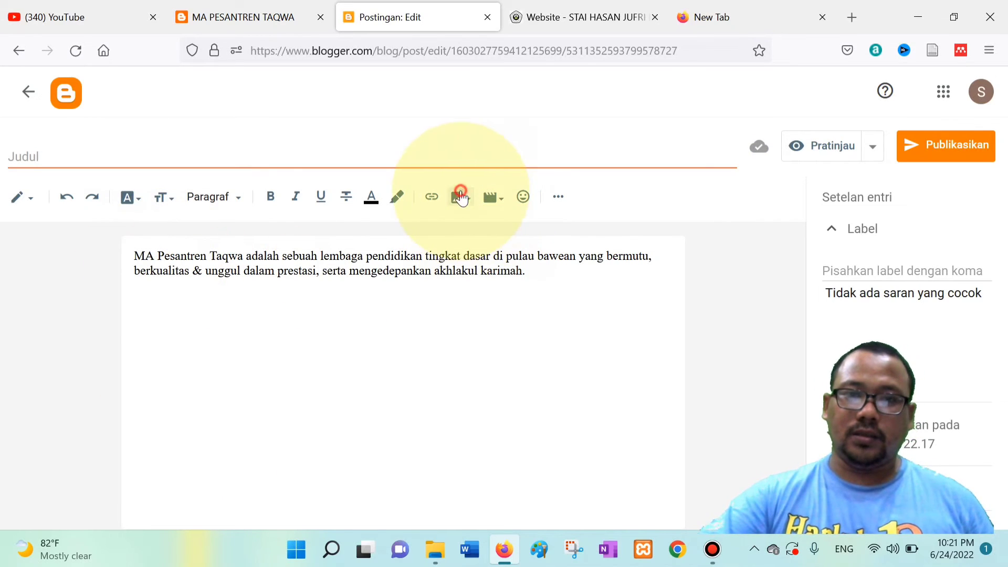
click(504, 245)
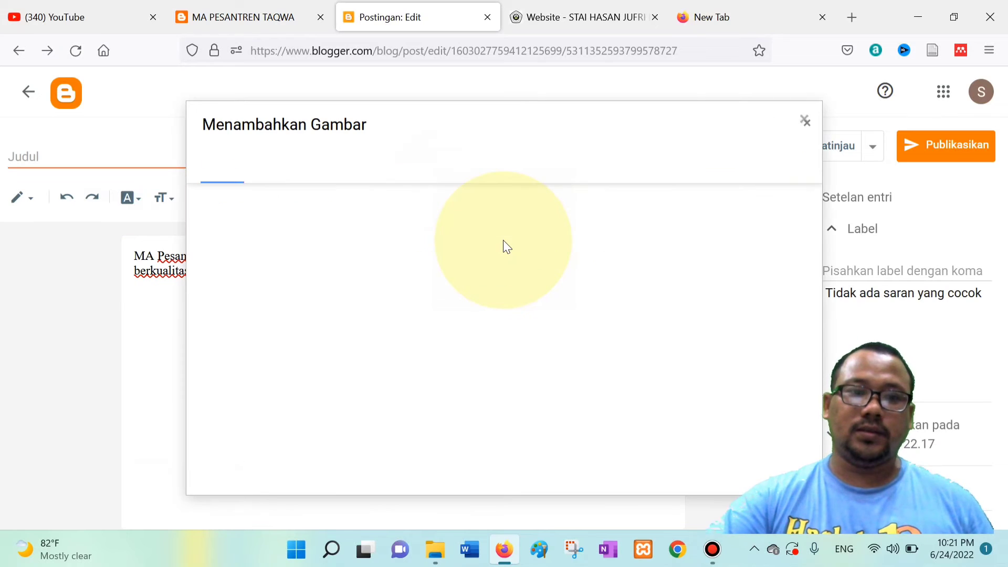
click(246, 202)
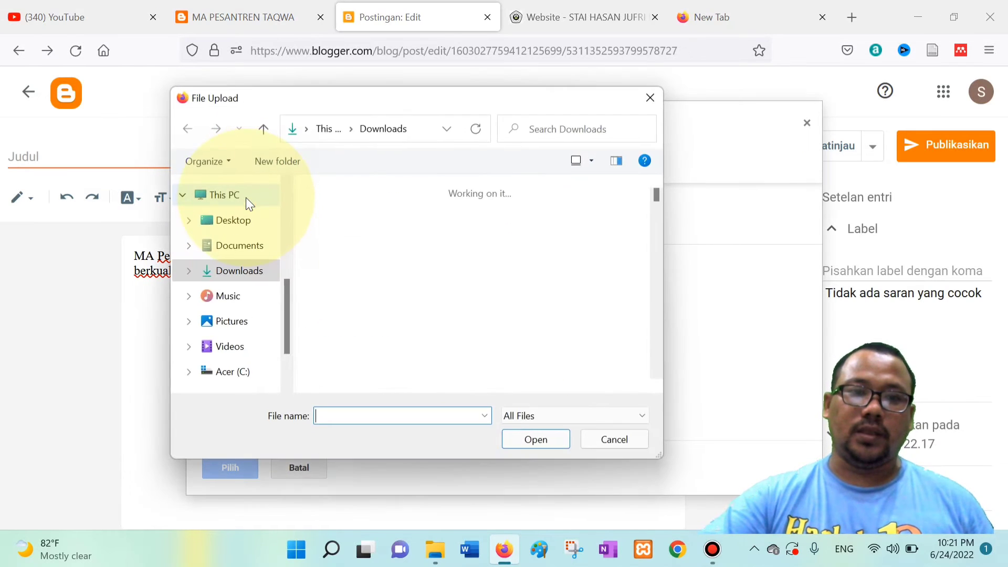
scroll(319, 340, down, 3)
scroll(440, 348, down, 10)
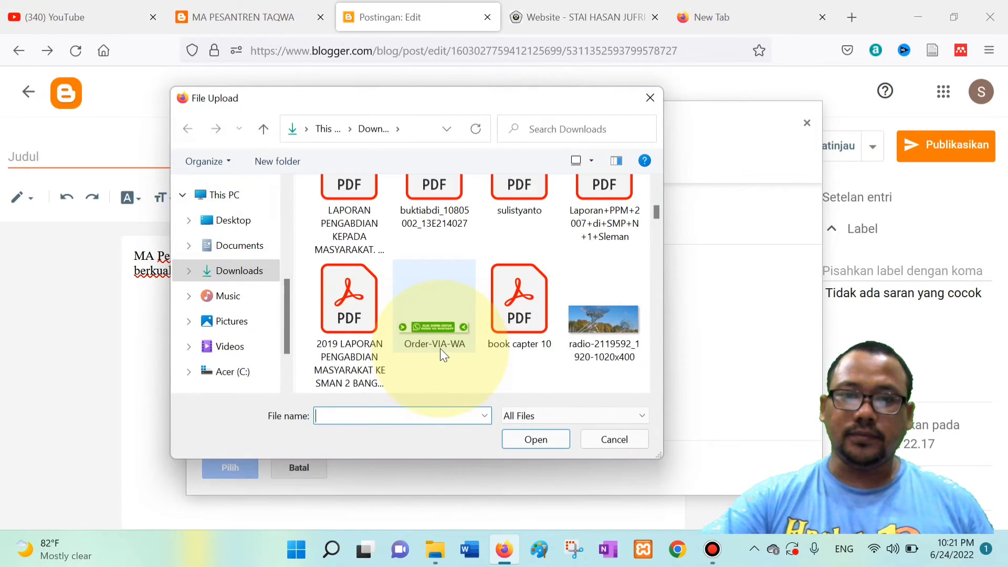
scroll(440, 348, up, 3)
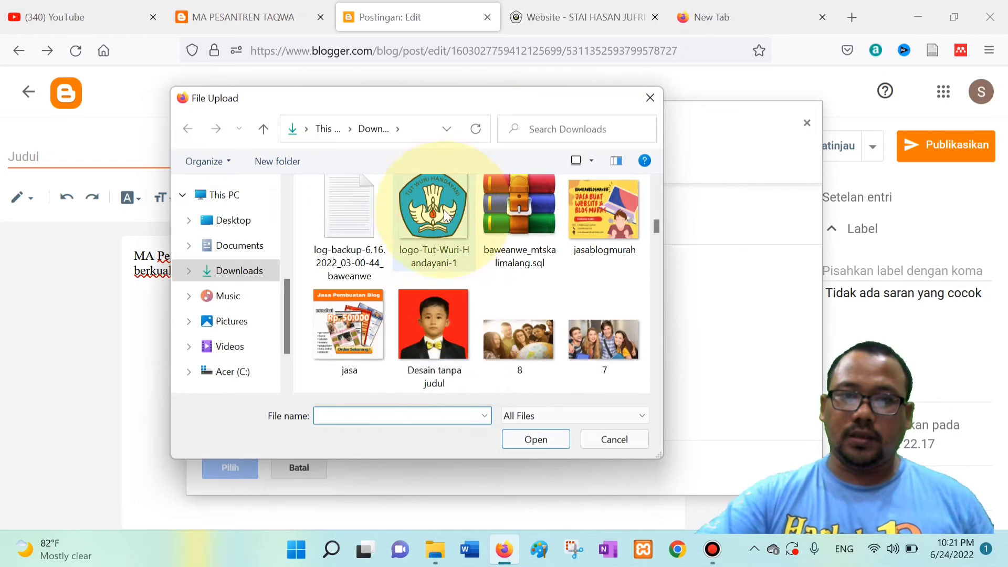
click(429, 181)
click(525, 445)
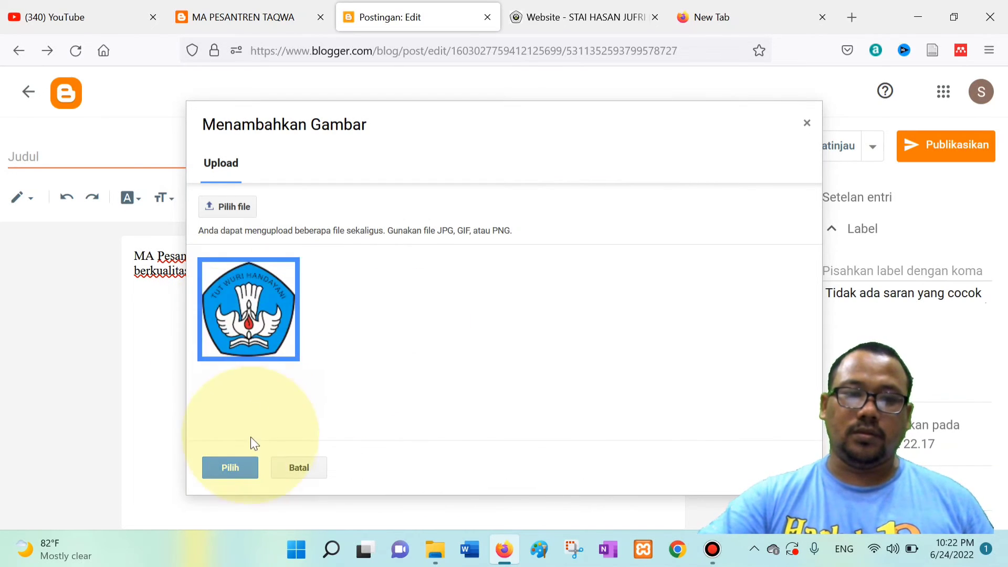
click(231, 470)
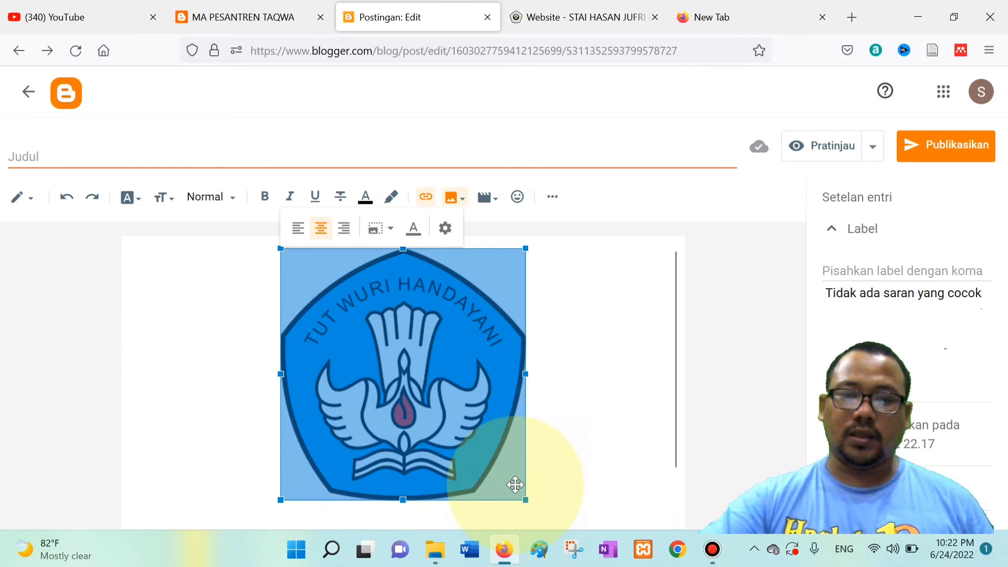
drag(524, 498, 351, 315)
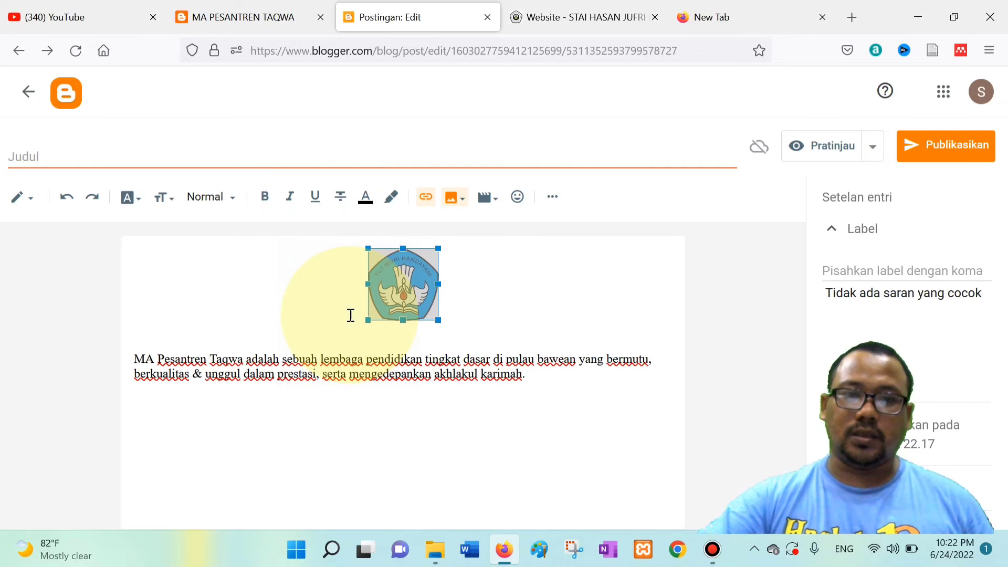
Remove the blank line between the logo and the paragraph, and left-align the logo so the text wraps beside it.
click(351, 345)
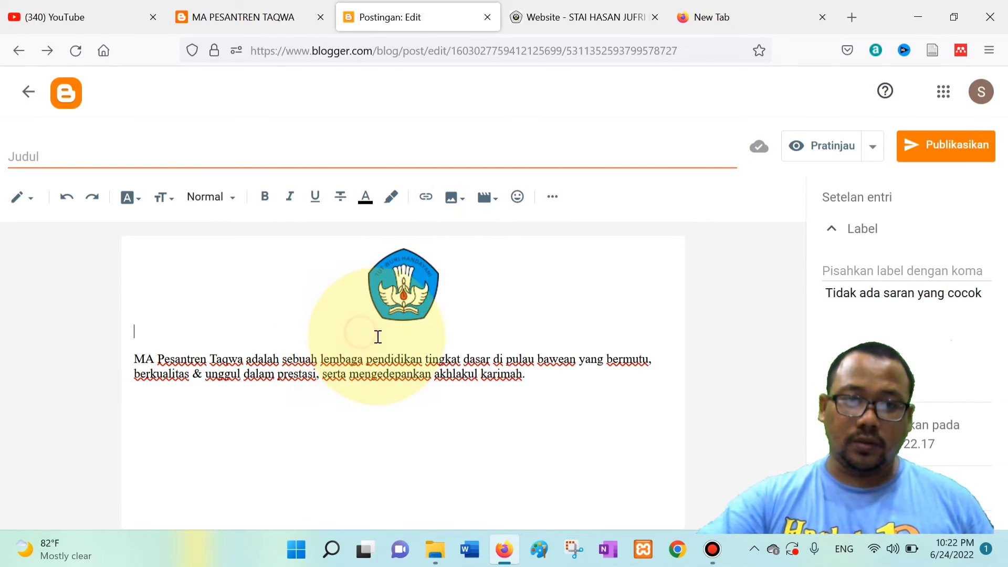
click(138, 359)
key(BackSpace)
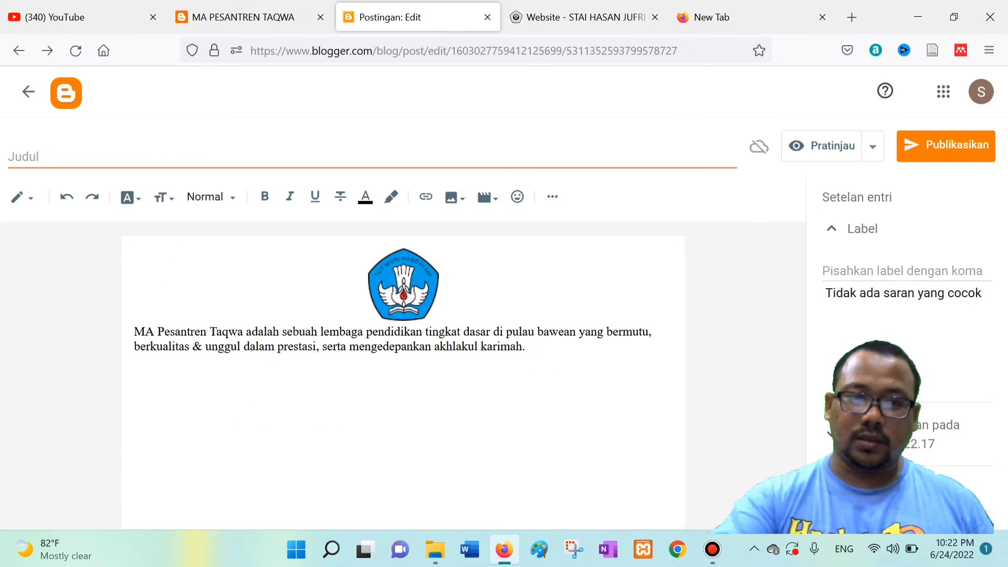
key(Up)
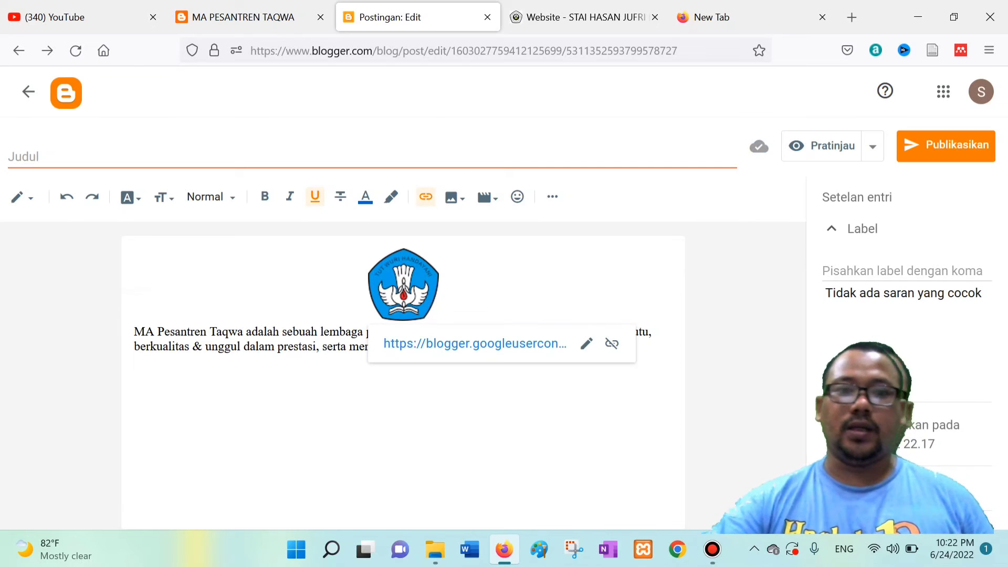
click(401, 292)
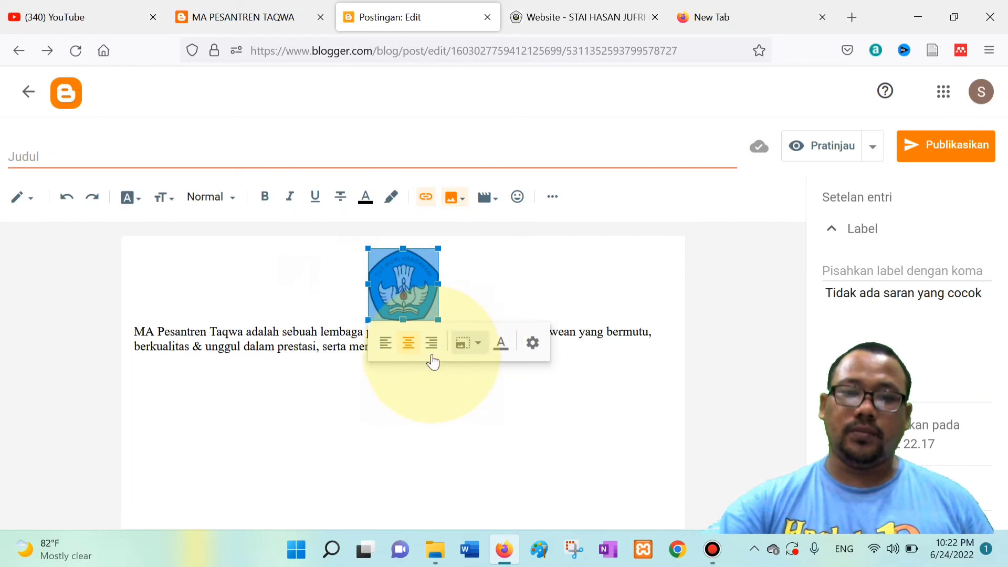
click(386, 343)
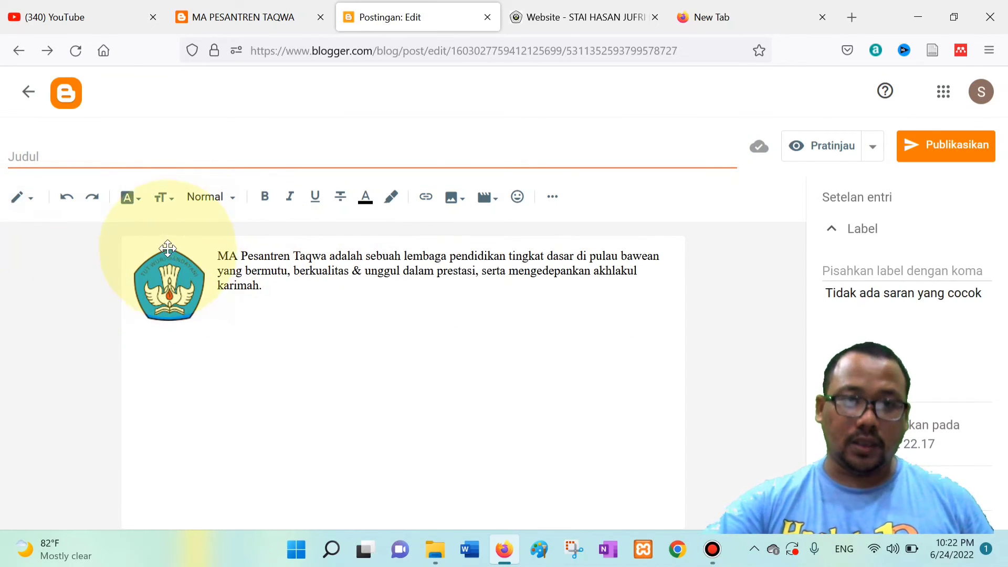
Switch the draft to Tampilan HTML and copy all of its revised code.
click(27, 202)
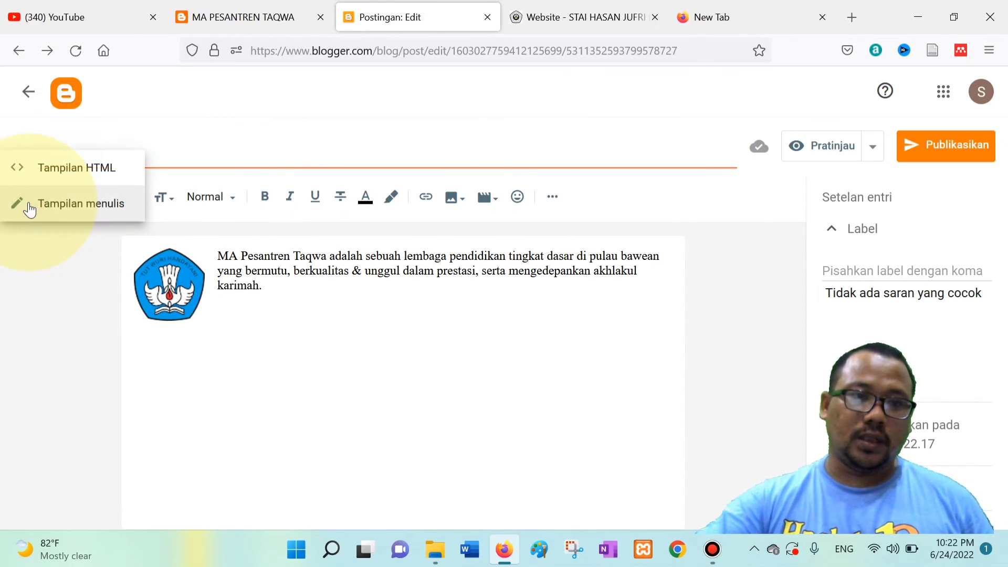
click(78, 177)
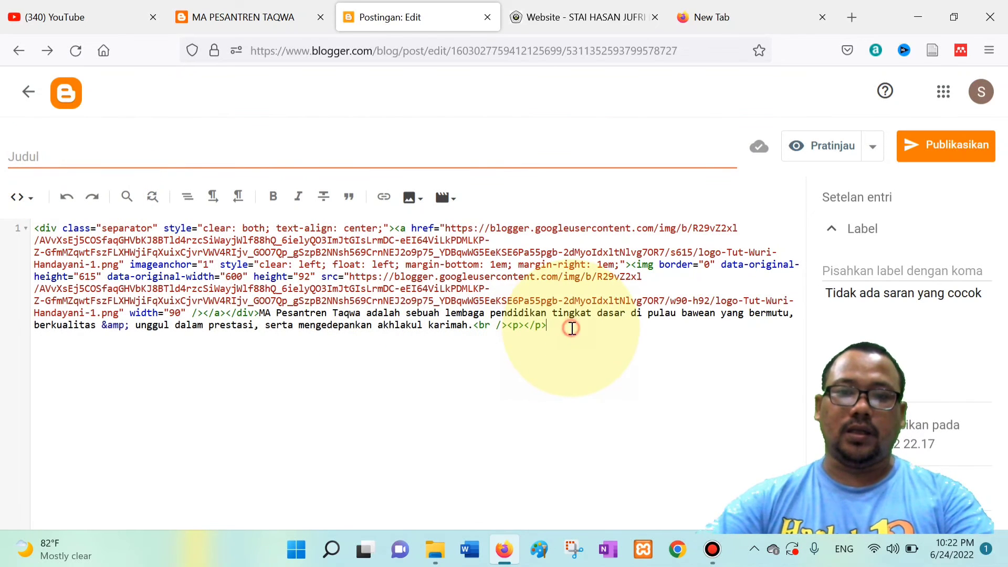
key(ctrl+a)
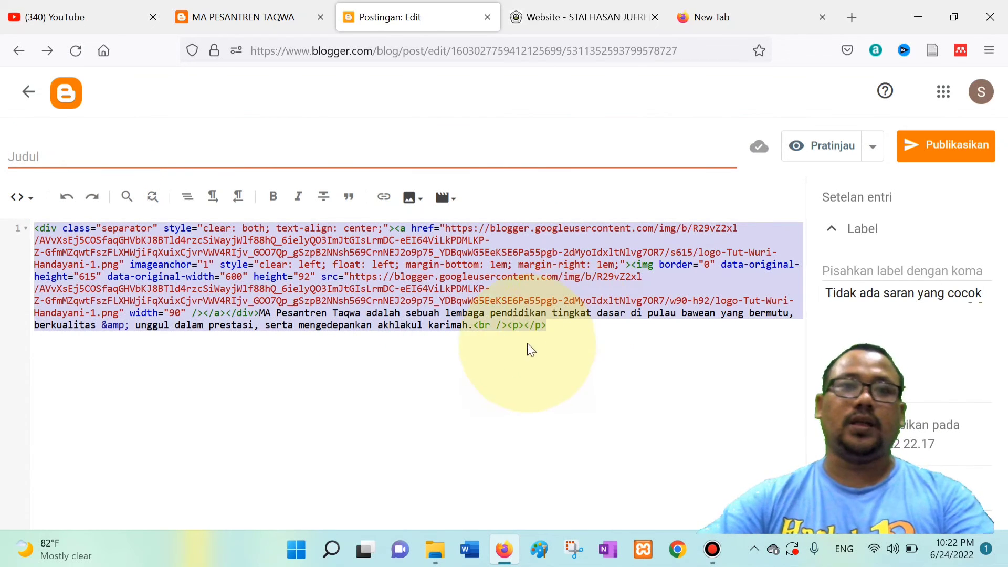
Leave the draft, go to Tata Letak and open the Tentang Kami gadget in footer1 for editing.
click(31, 94)
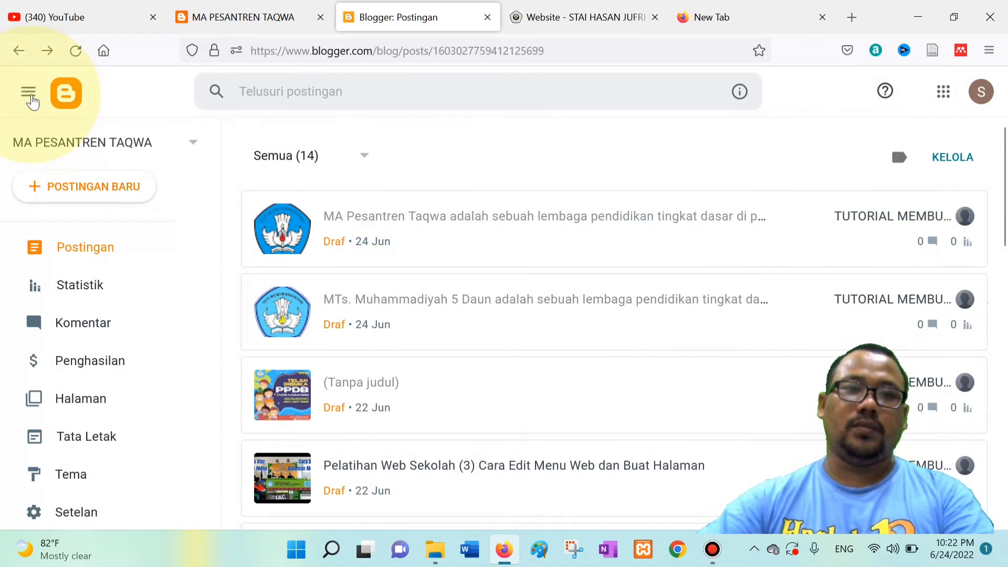
click(98, 434)
scroll(514, 367, down, 5)
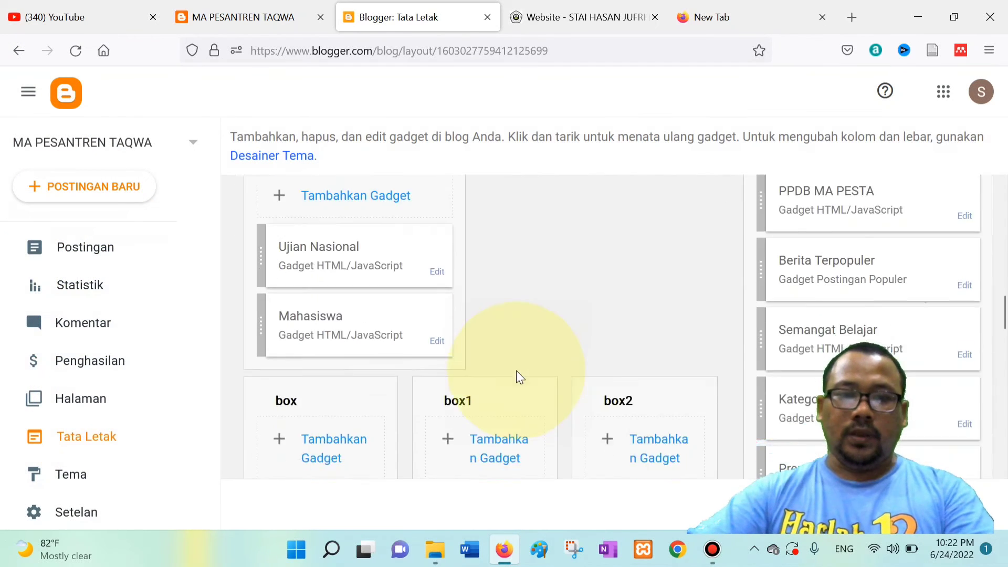
scroll(516, 370, down, 5)
scroll(430, 310, down, 5)
scroll(473, 311, up, 3)
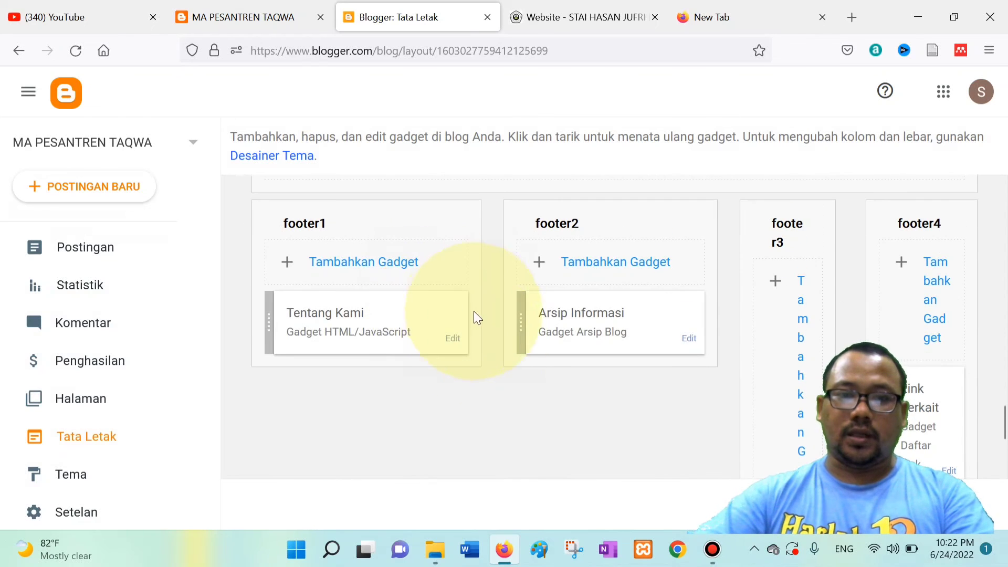
click(453, 338)
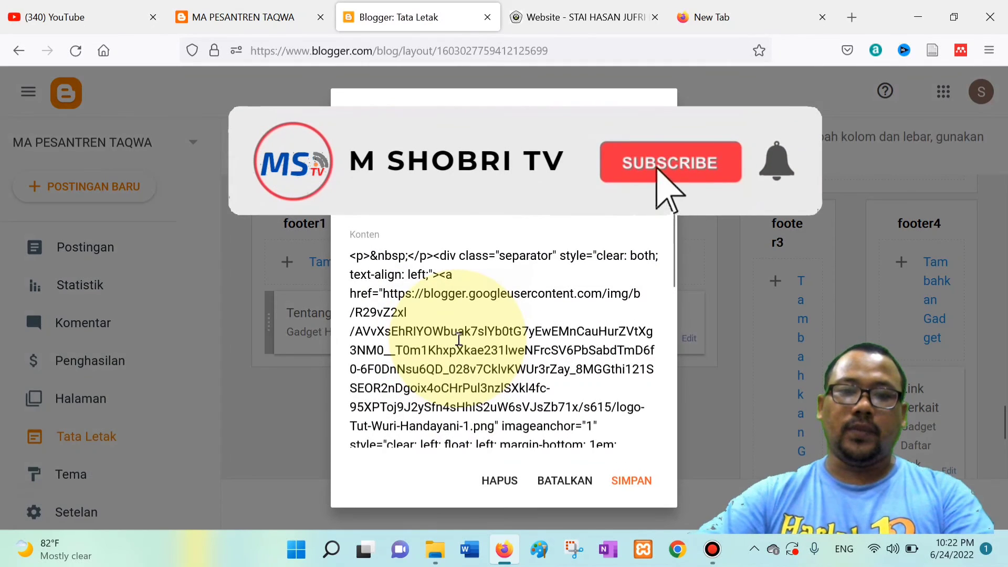
Replace all of the Tentang Kami gadget's content with the copied HTML code and save the gadget.
click(546, 387)
key(ctrl+a)
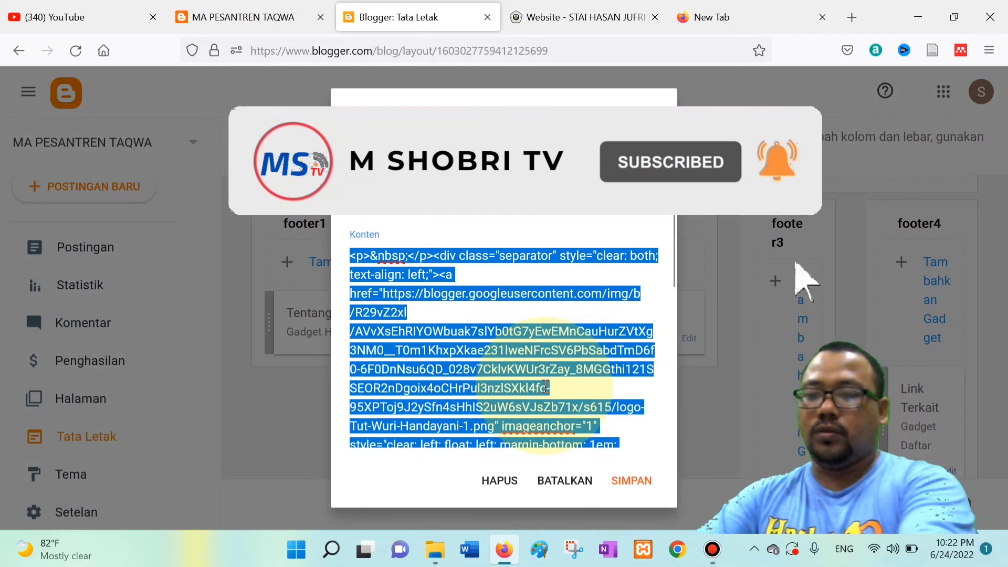
key(BackSpace)
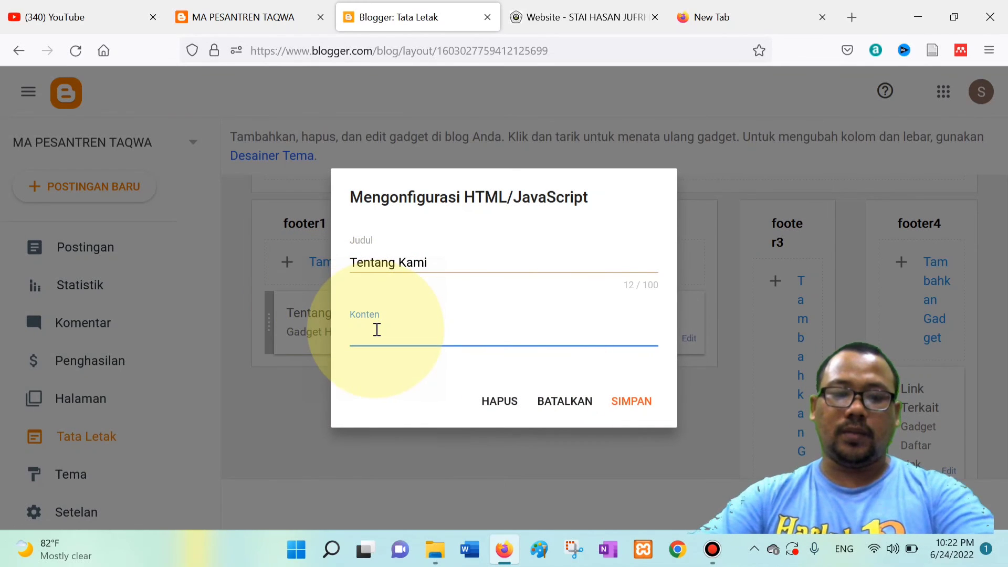
right_click(382, 337)
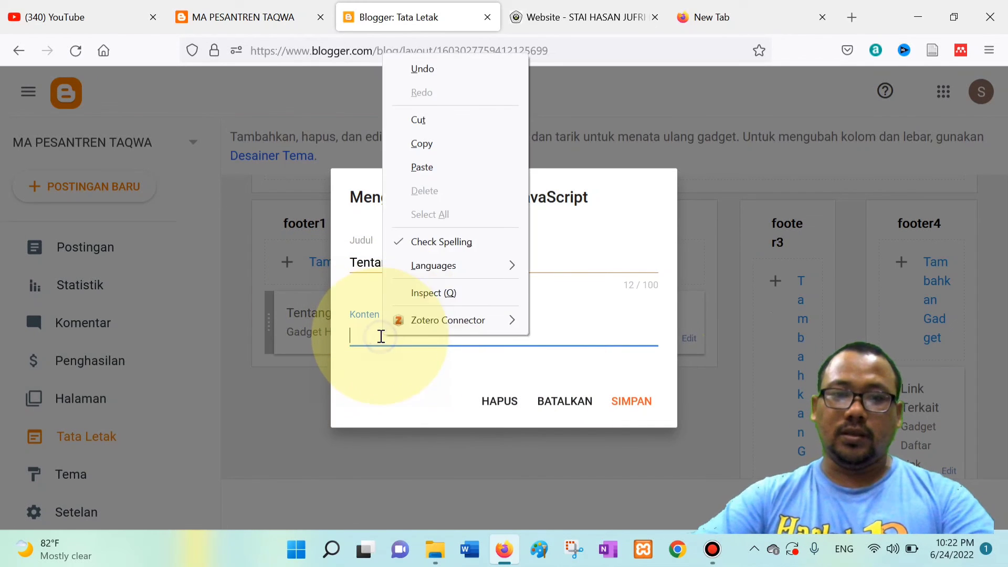
click(444, 167)
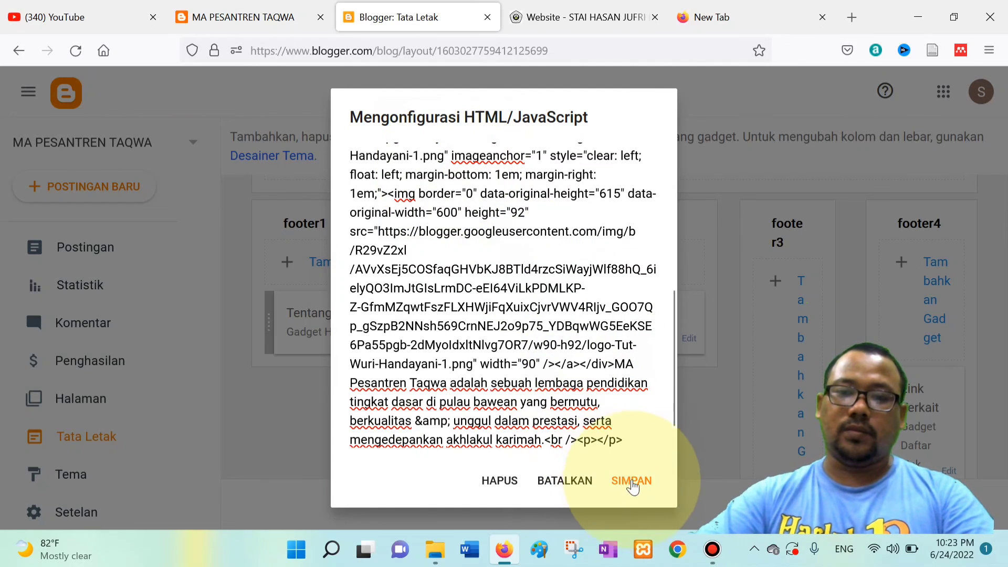
click(634, 481)
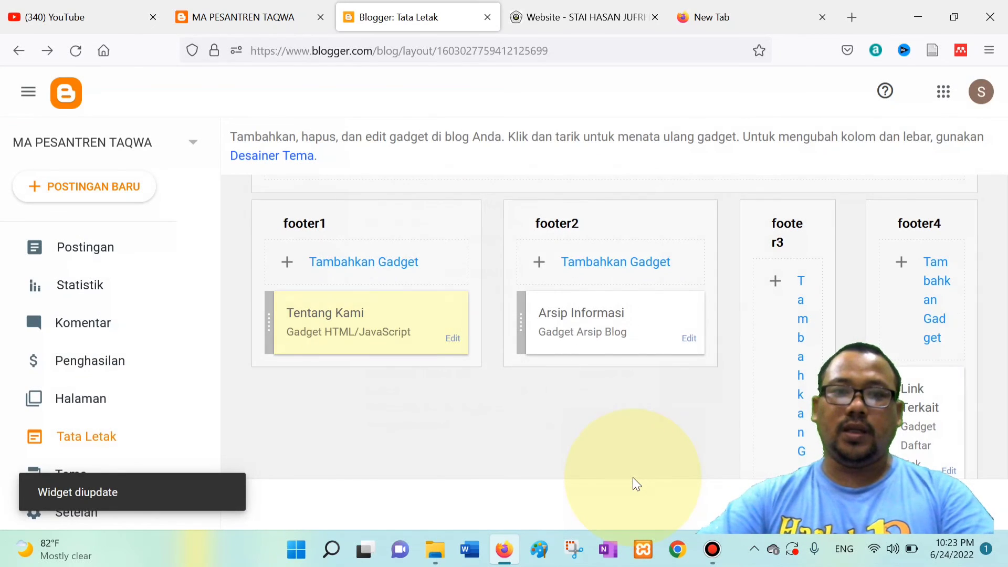
Reload the MA PESANTREN TAQWA site and examine the logo and text layout of the Tentang Kami section in the footer.
click(237, 17)
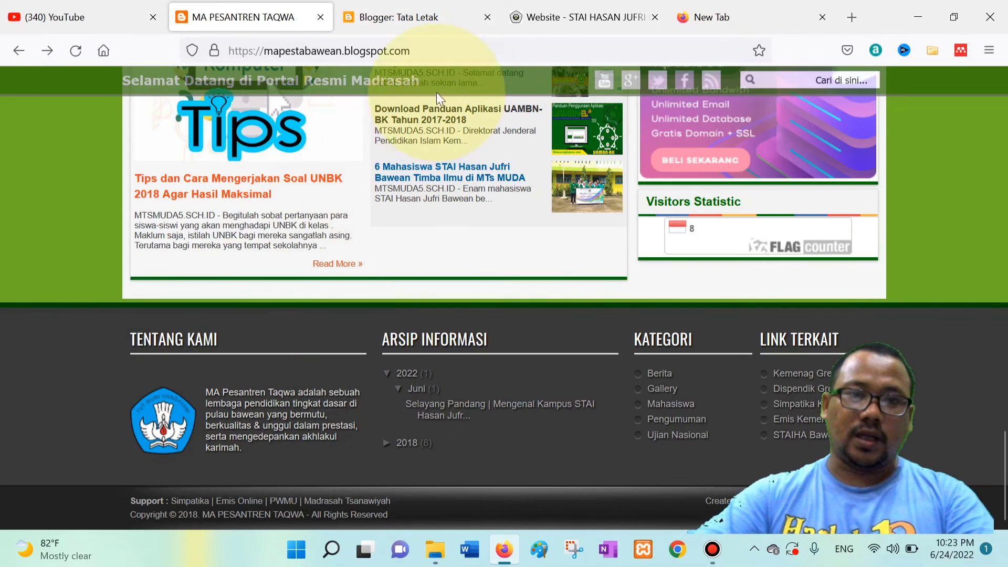
click(469, 47)
key(Return)
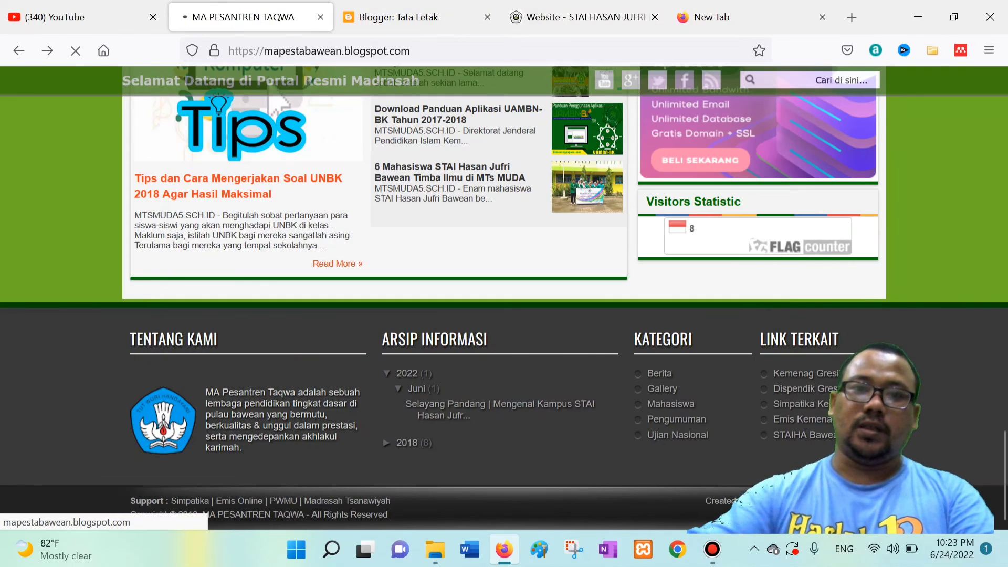
scroll(351, 346, down, 6)
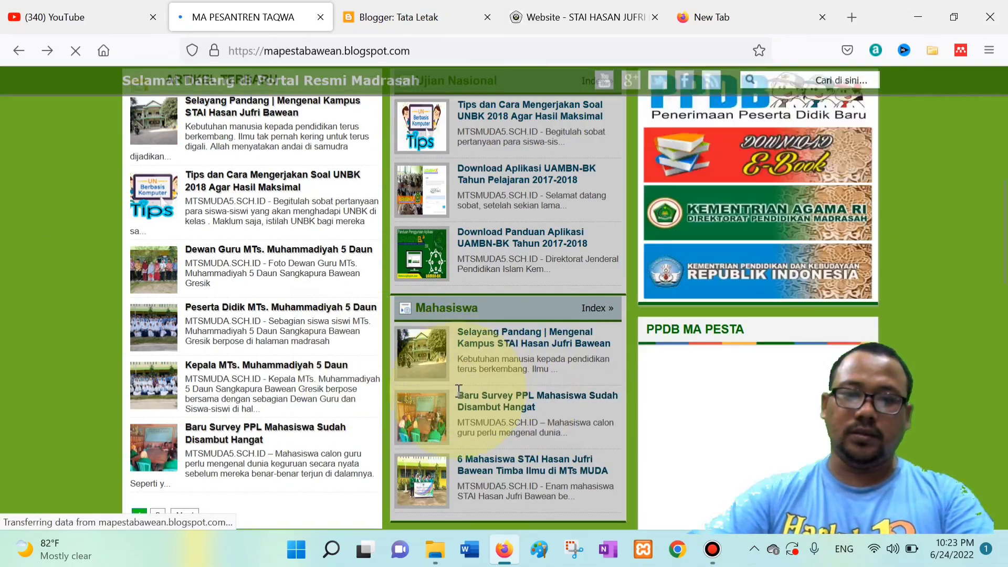
scroll(533, 394, down, 2)
scroll(533, 394, down, 10)
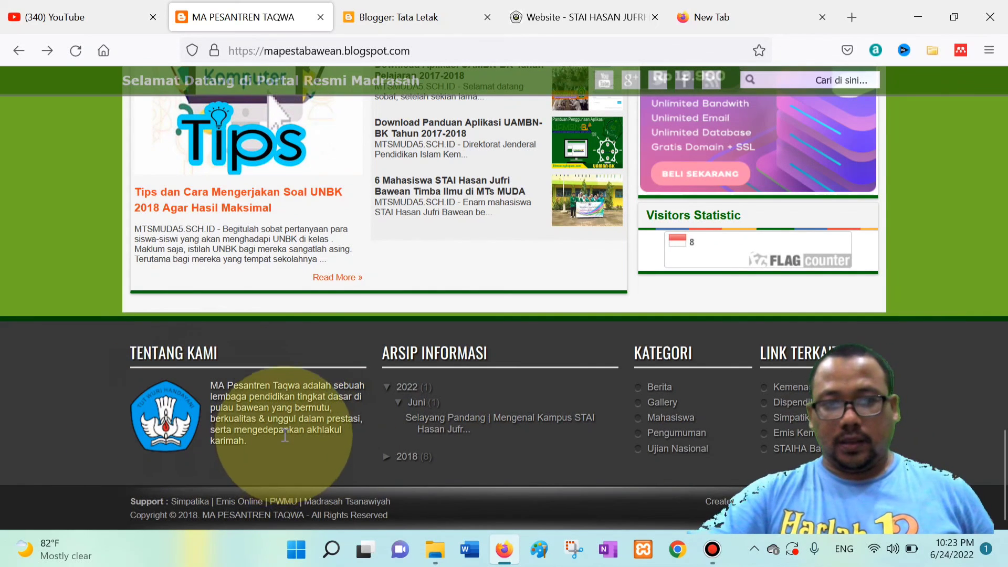
drag(252, 444, 226, 384)
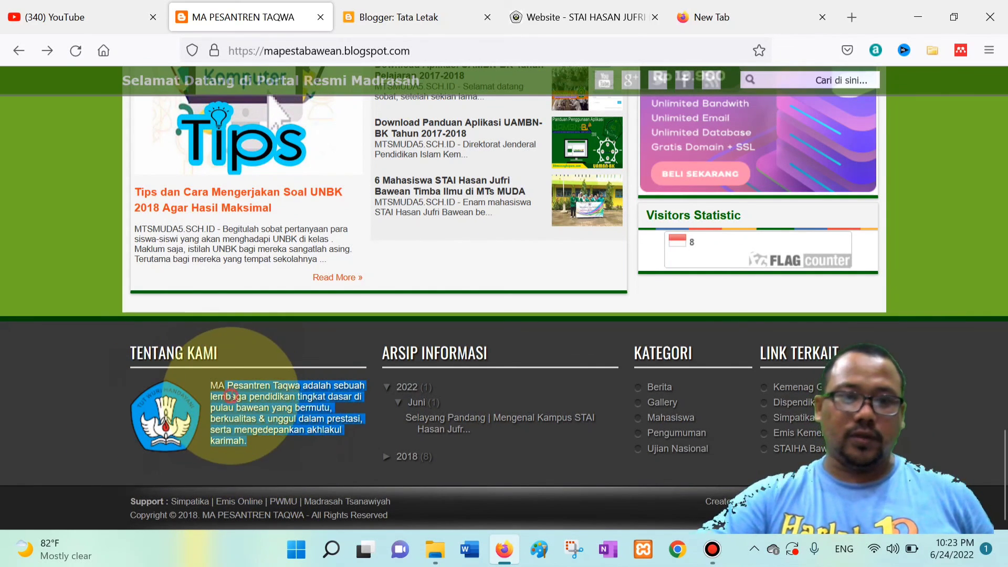
click(230, 397)
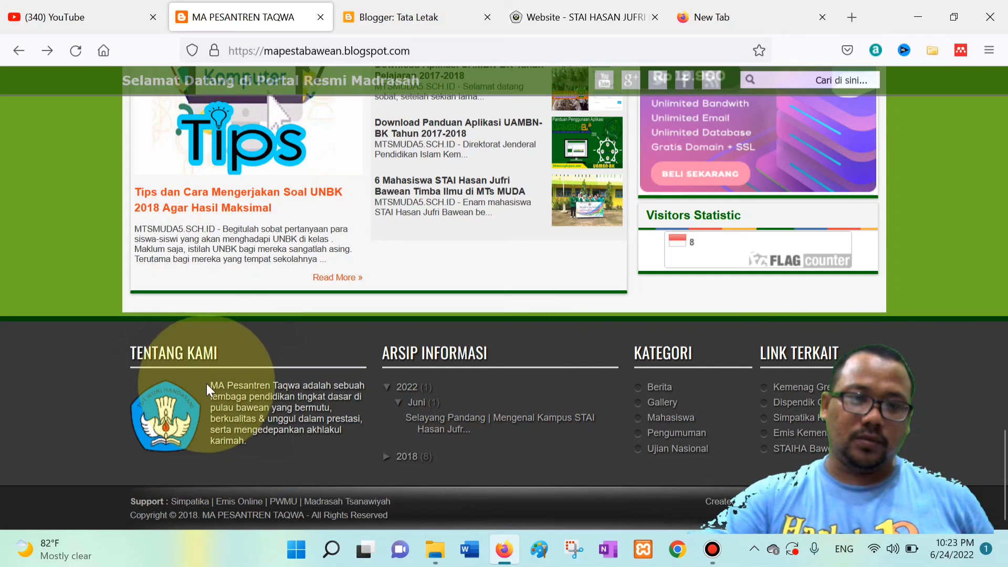
drag(213, 386, 255, 450)
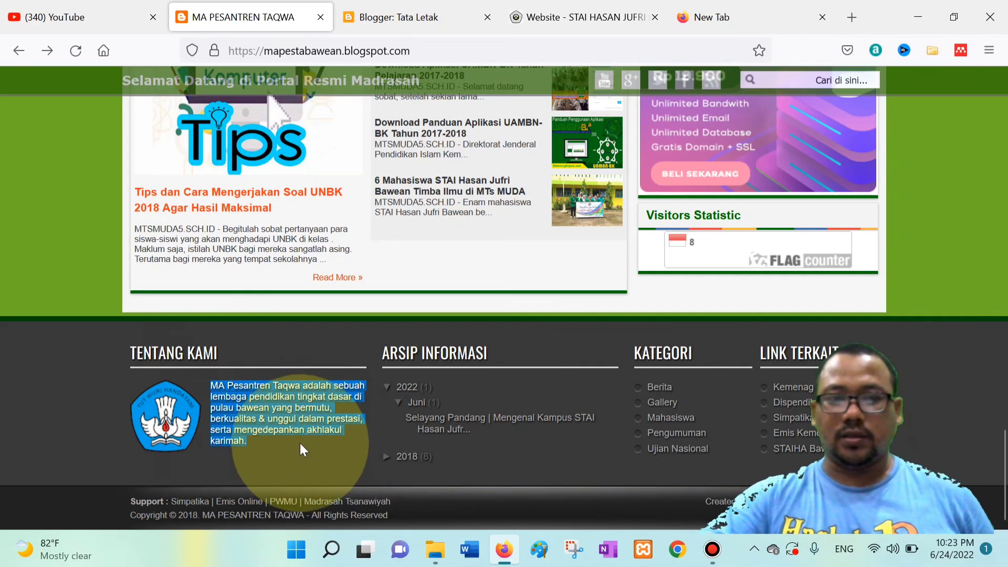
click(286, 420)
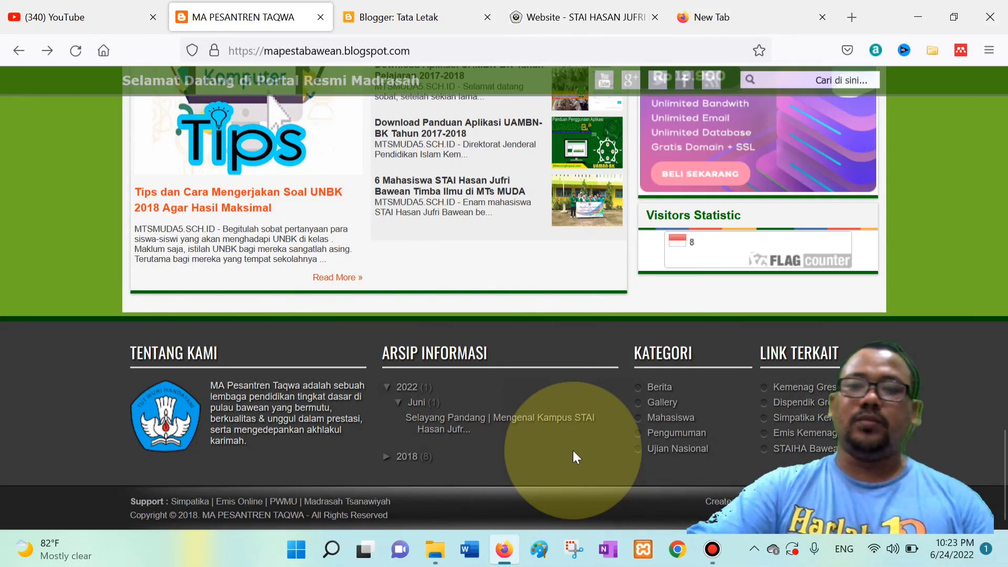
Review the whole home page from the header back down to the footer.
scroll(483, 412, up, 5)
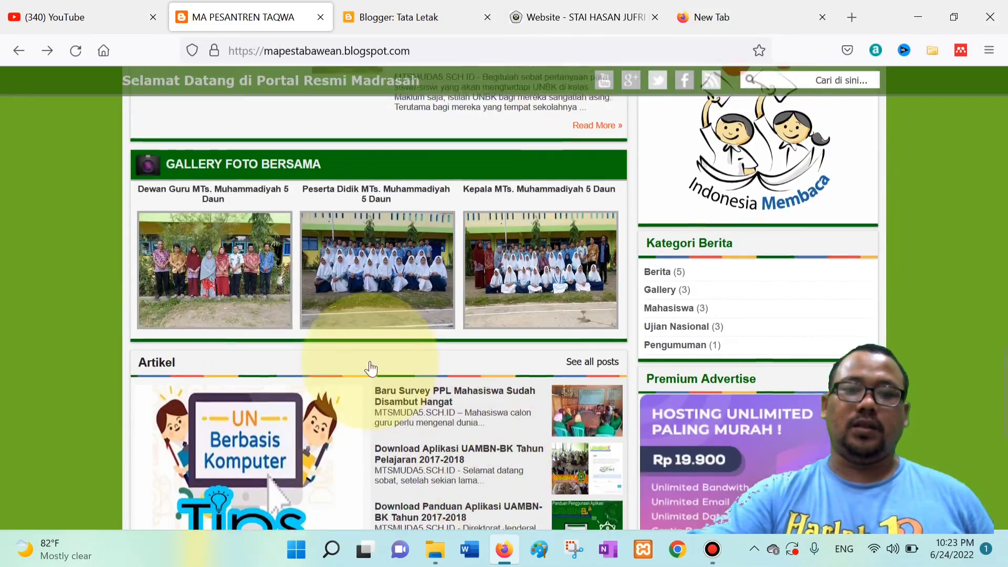
scroll(244, 298, up, 10)
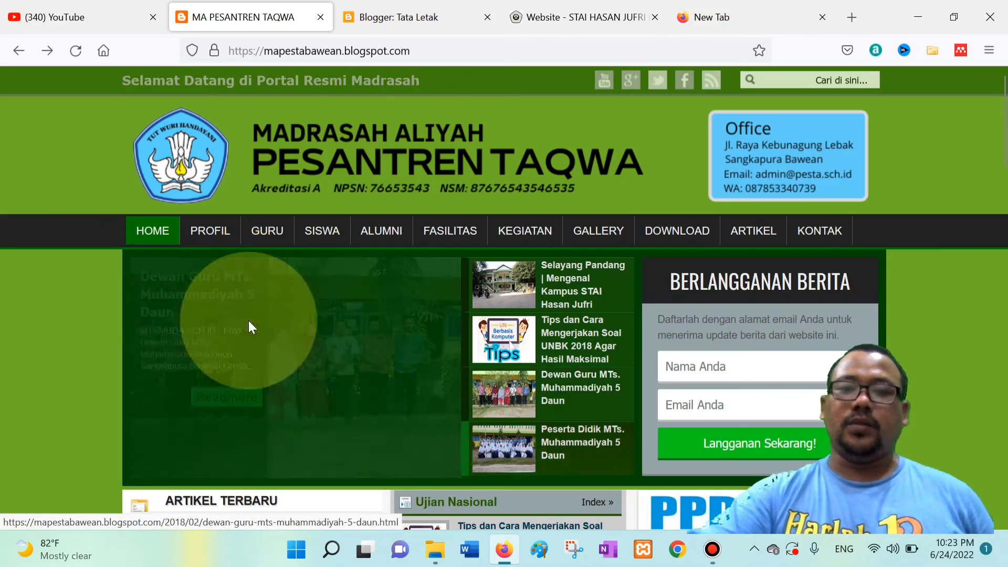
scroll(248, 320, down, 8)
scroll(253, 330, down, 10)
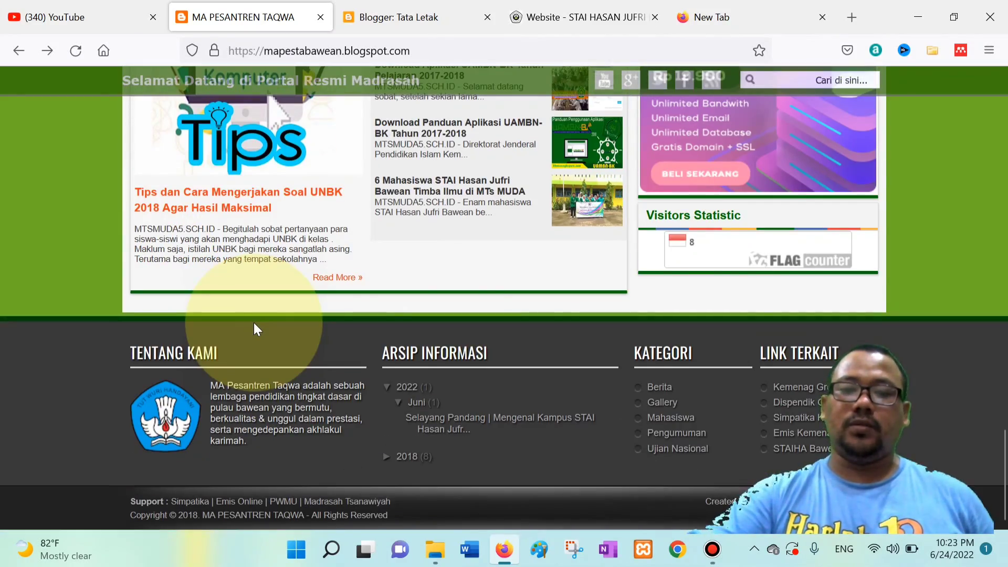